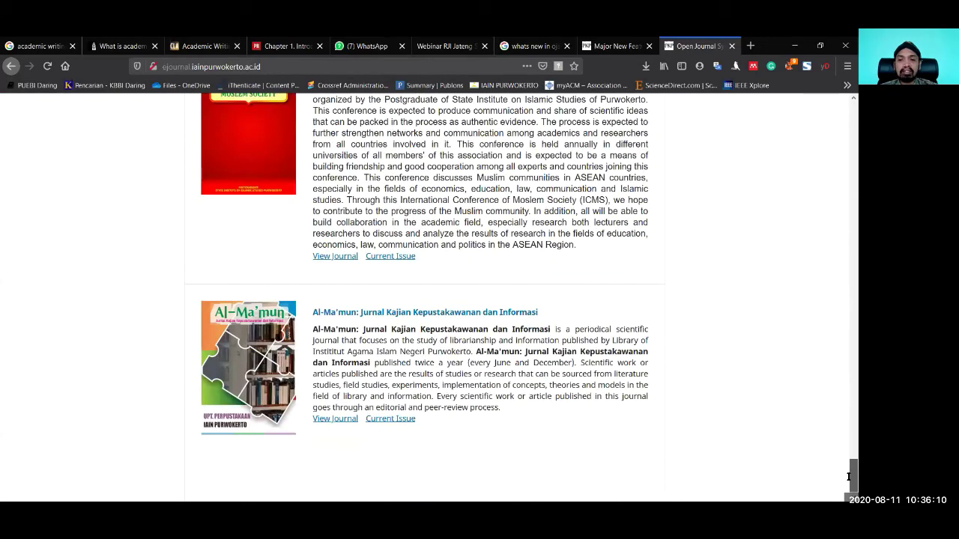
scroll(741, 361, up, 3)
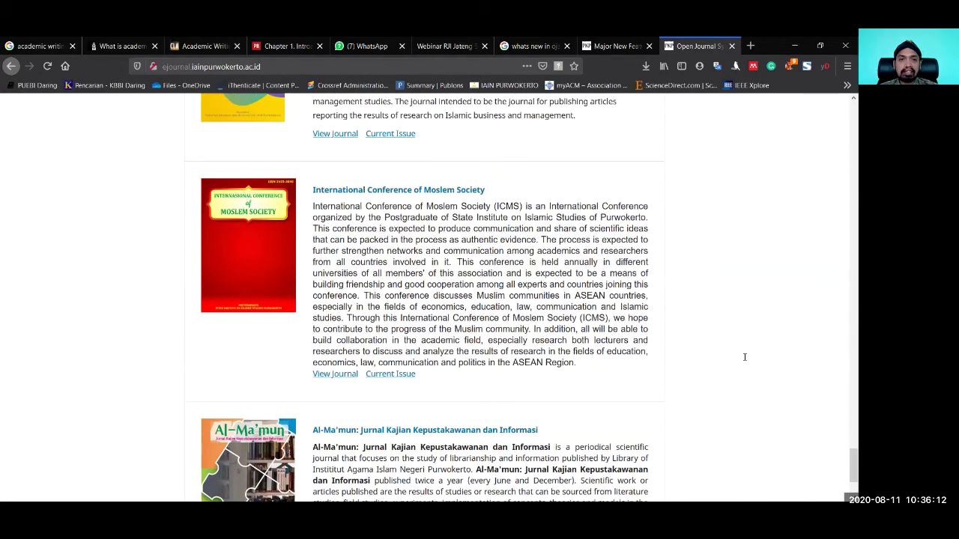
scroll(745, 361, down, 3)
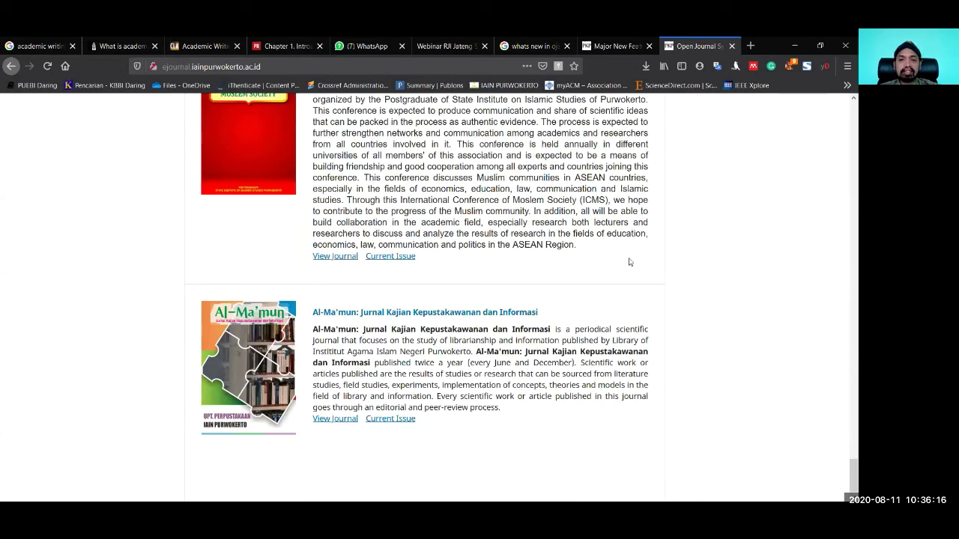
mouse_move(847, 475)
mouse_down()
mouse_move(849, 449)
mouse_move(844, 488)
mouse_up()
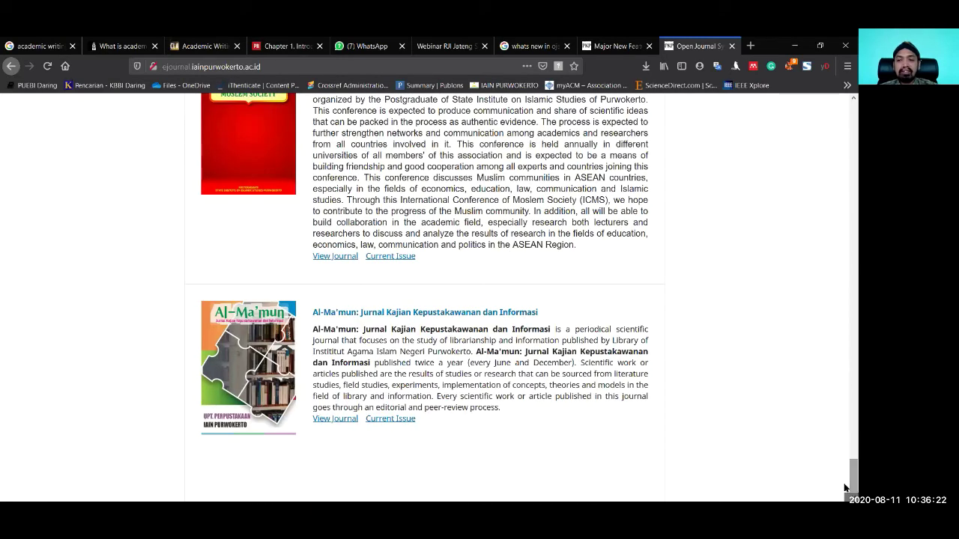
scroll(844, 491, up, 1)
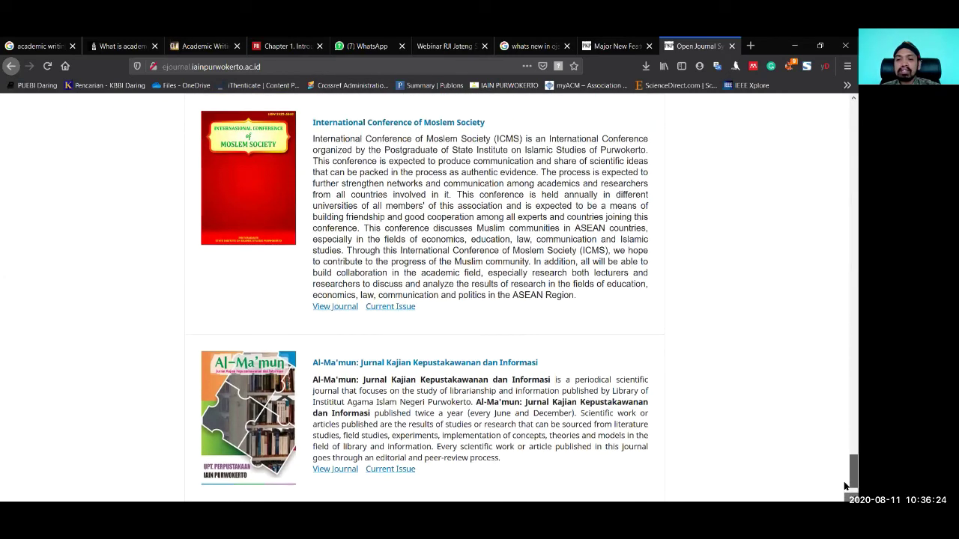
Step: Open the admin account's profile page from the journal portal home page
drag(845, 491, 845, 117)
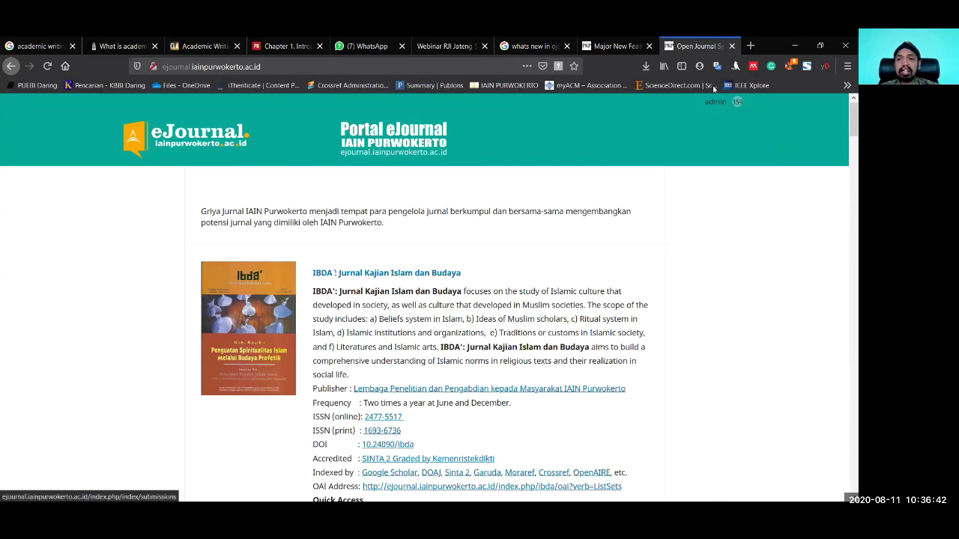
mouse_move(719, 103)
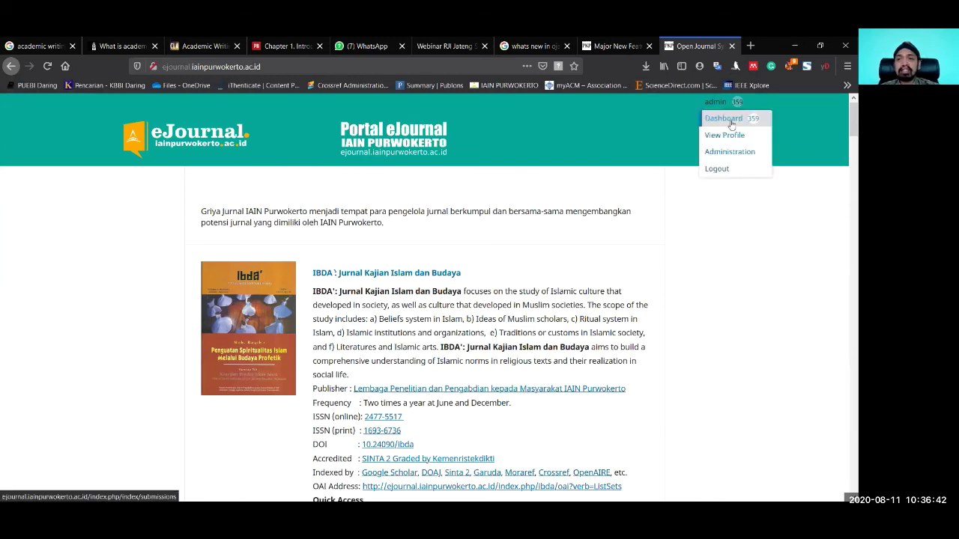
click(715, 136)
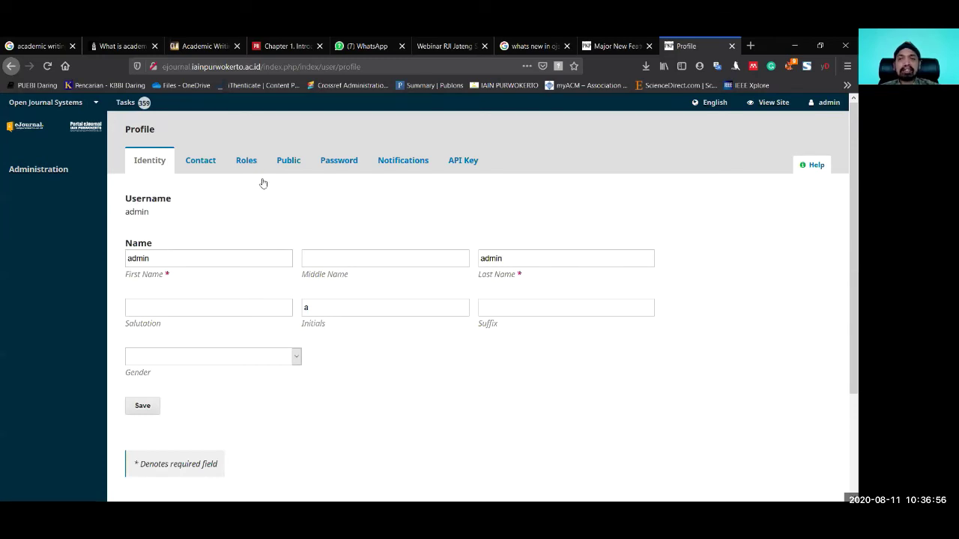
Step: Switch to the submissions dashboard of the IBDA': Jurnal Kajian Islam dan Budaya journal
click(95, 104)
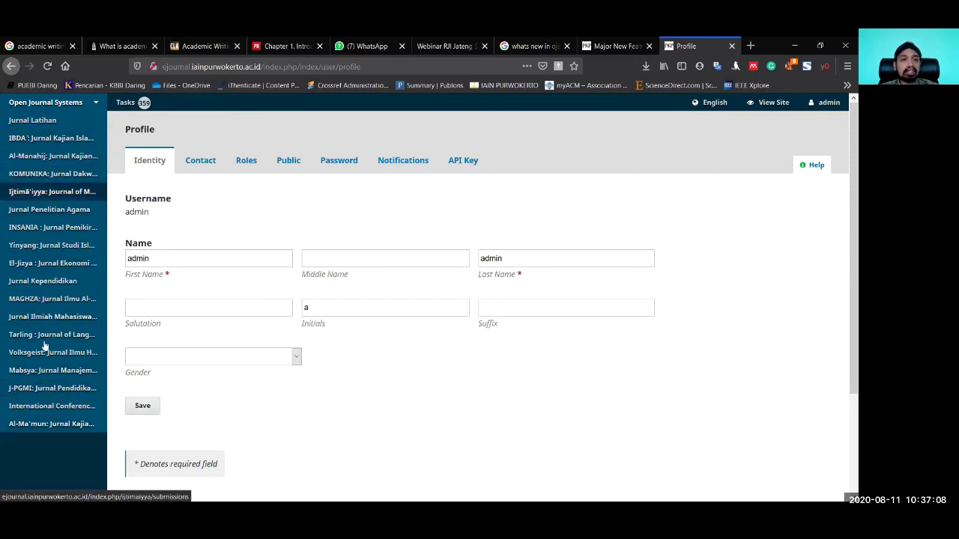
mouse_move(107, 109)
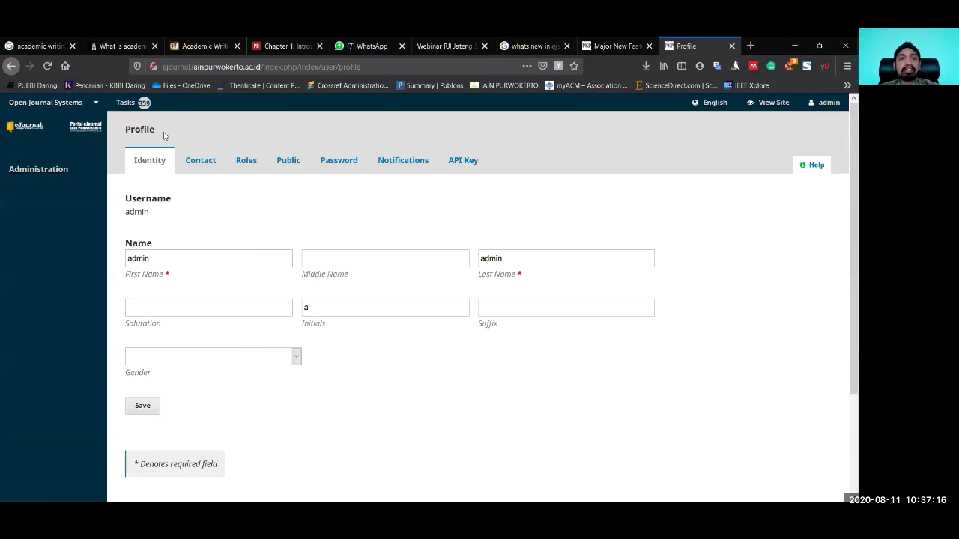
click(68, 139)
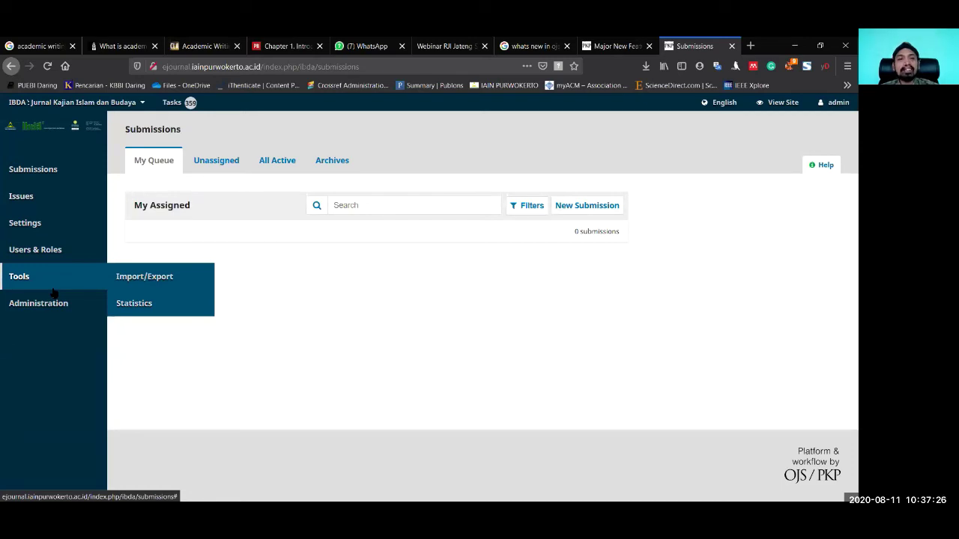
Step: Switch to the submissions dashboard of the Al-Manahij: Jurnal Kajian Hukum Islam journal
click(95, 105)
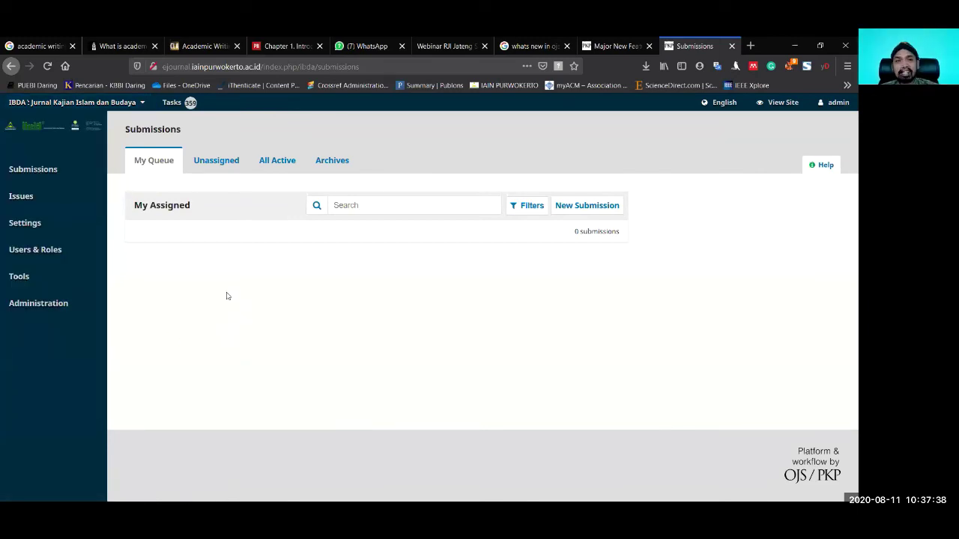
mouse_move(60, 106)
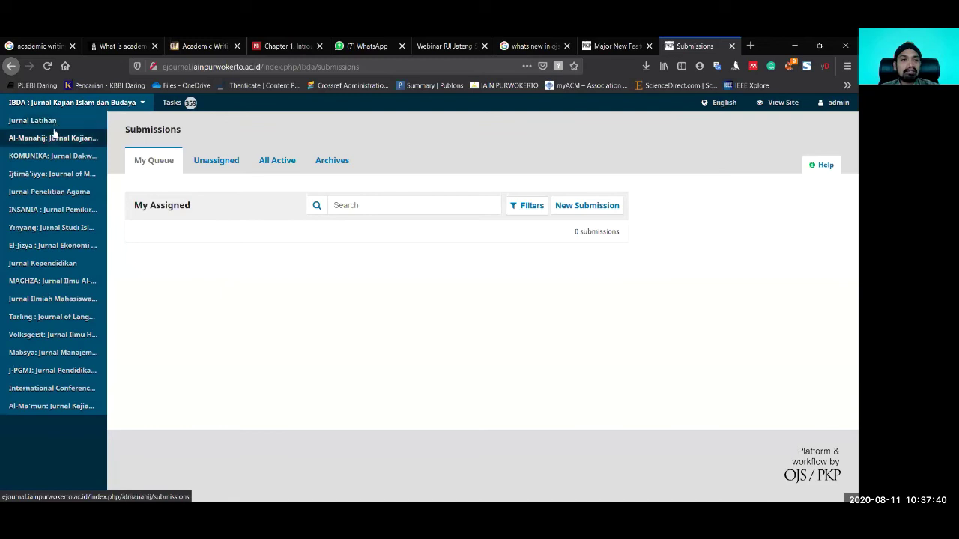
click(54, 141)
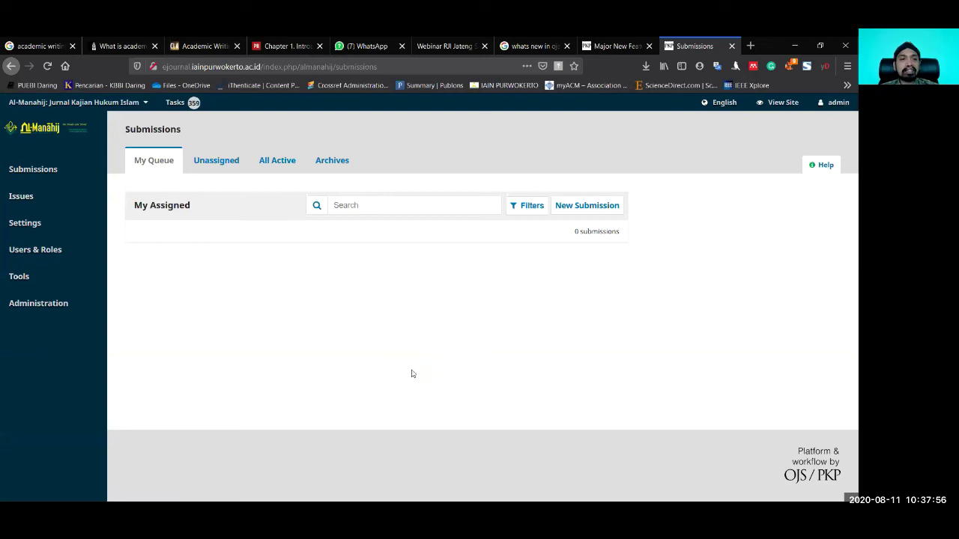
Step: Switch to the KOMUNIKA: Jurnal Dakwah dan Komunikasi journal and open its Journal settings
click(86, 106)
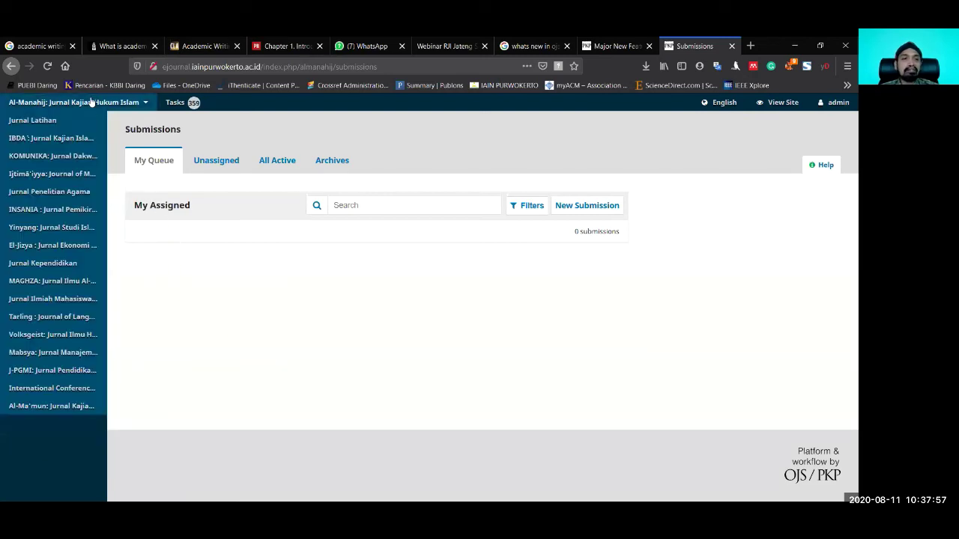
click(66, 160)
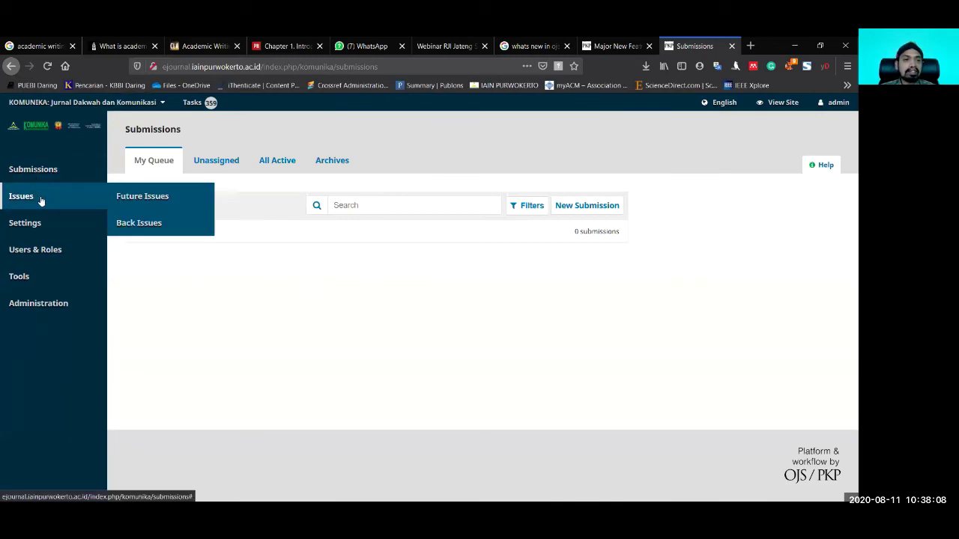
mouse_move(71, 216)
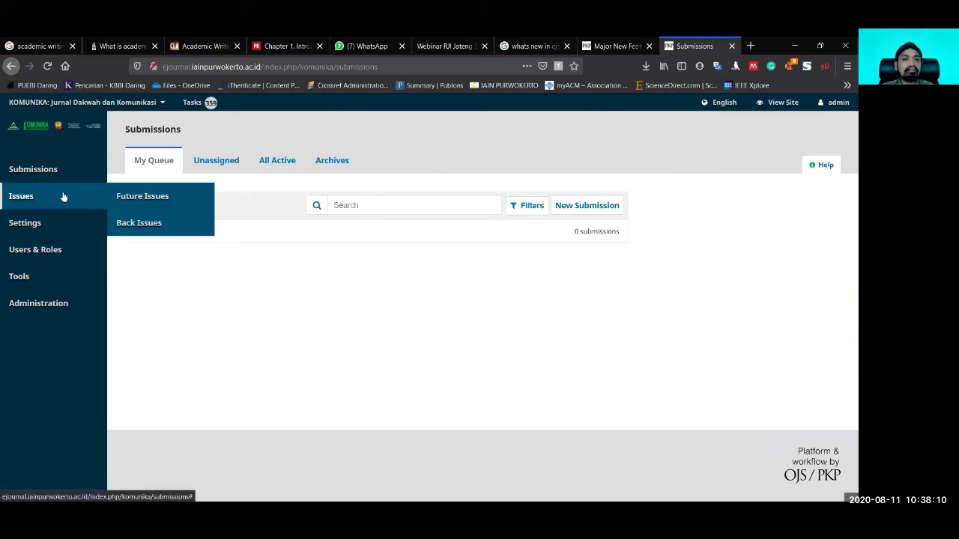
mouse_move(3, 187)
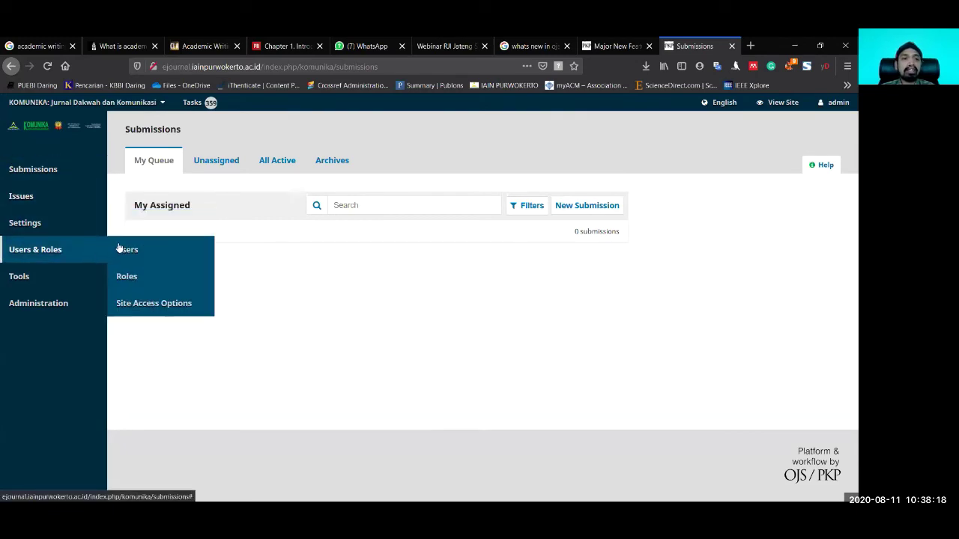
mouse_move(45, 225)
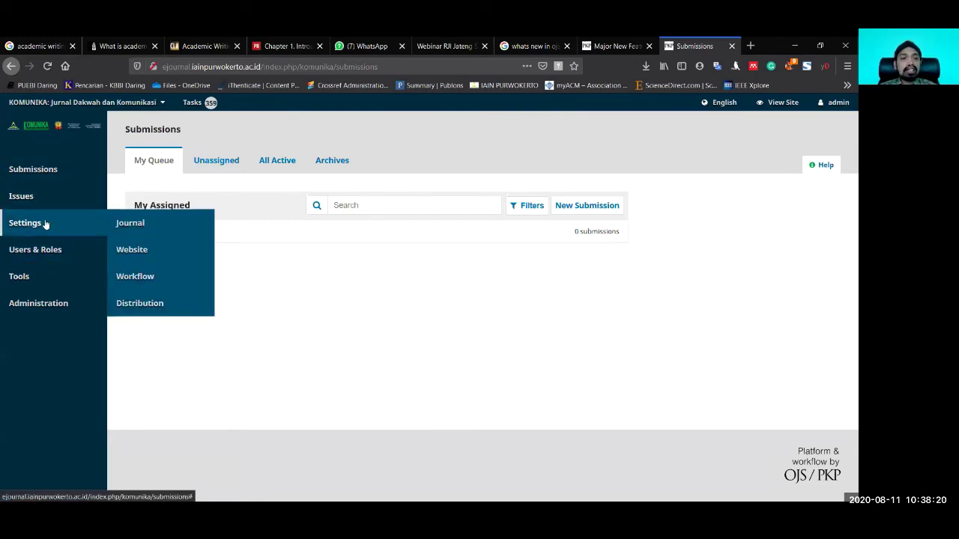
click(158, 229)
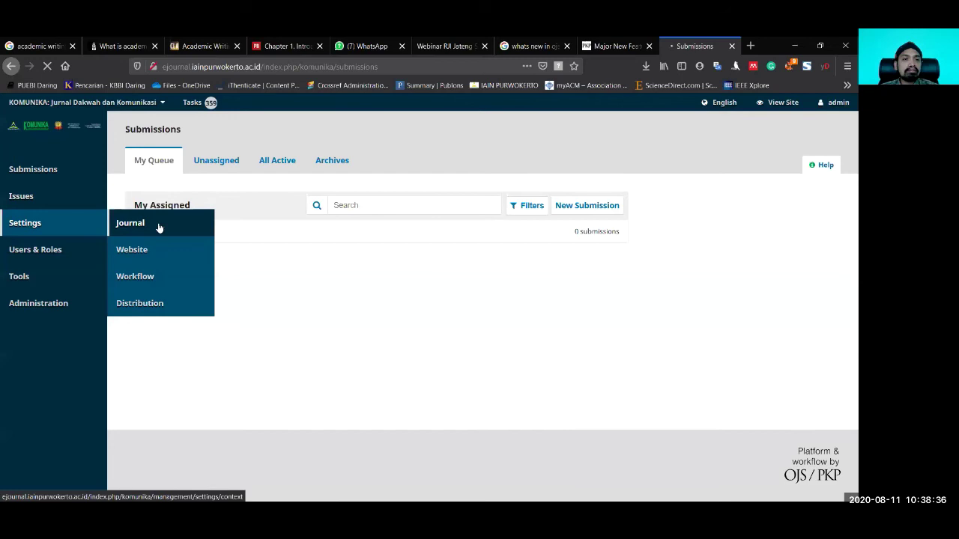
click(159, 224)
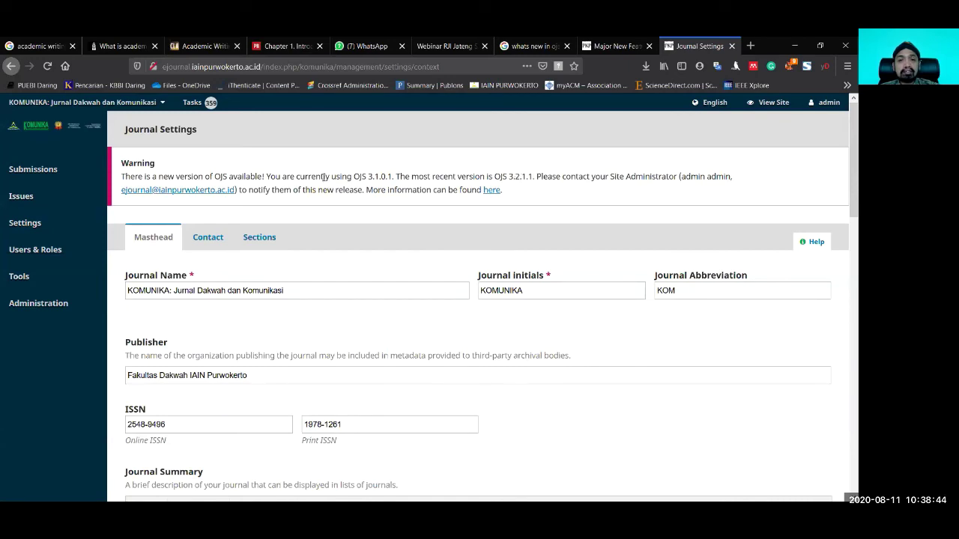
Step: Highlight the installed and the most recent OJS version numbers in the update warning
drag(367, 176, 391, 176)
click(393, 177)
mouse_move(517, 176)
mouse_down()
mouse_move(533, 176)
mouse_move(514, 176)
mouse_up()
click(530, 176)
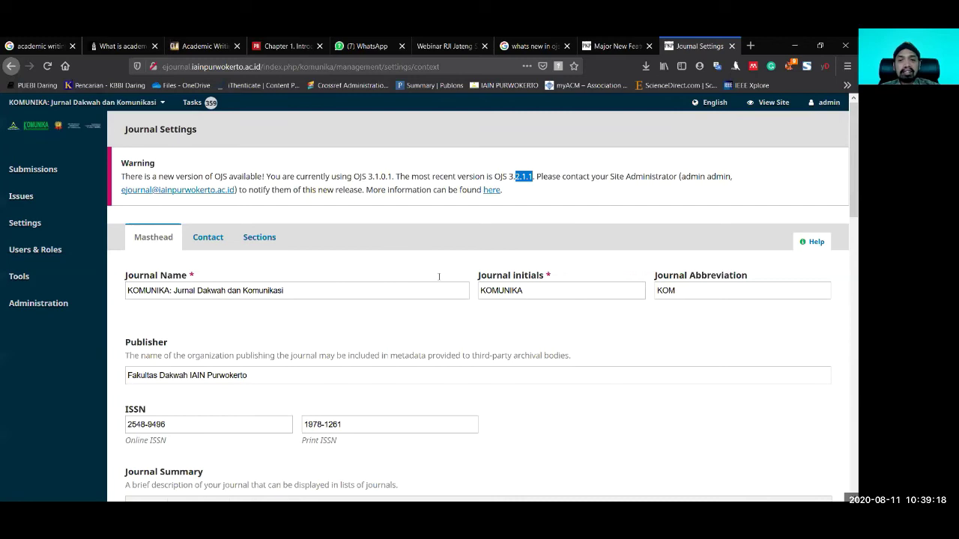
Step: Examine the masthead's Journal Summary, including its ISSN, DOI, DOAJ index, accreditation and Quick Access entries
scroll(433, 231, down, 2)
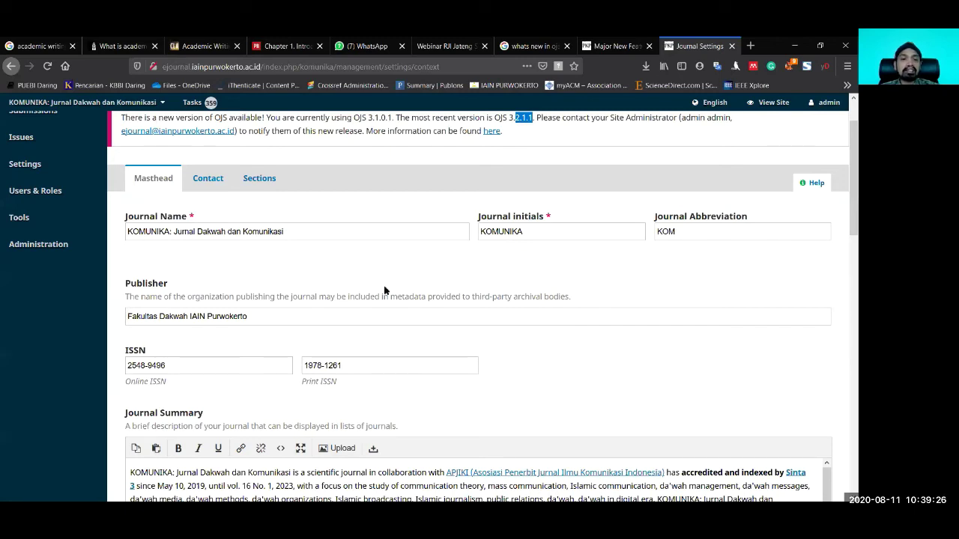
scroll(384, 290, down, 4)
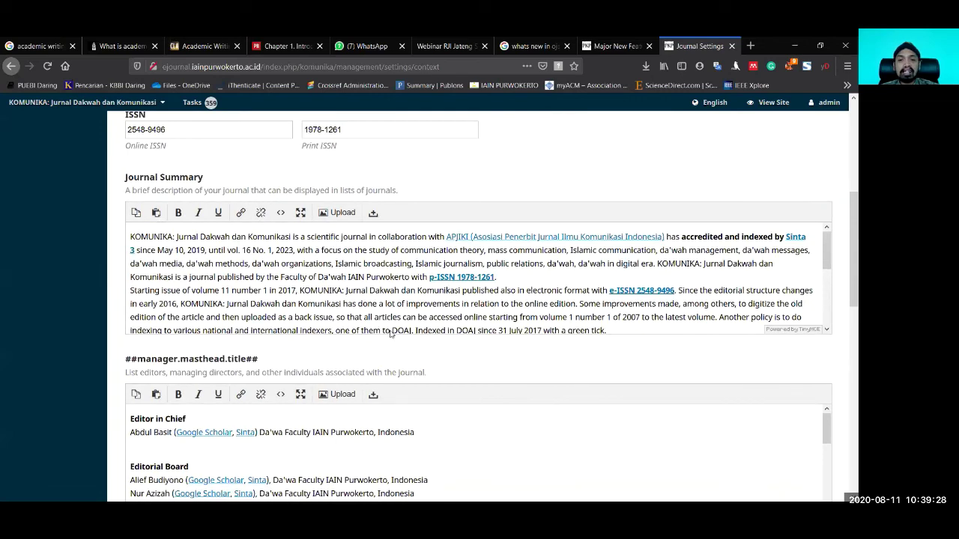
scroll(382, 330, up, 1)
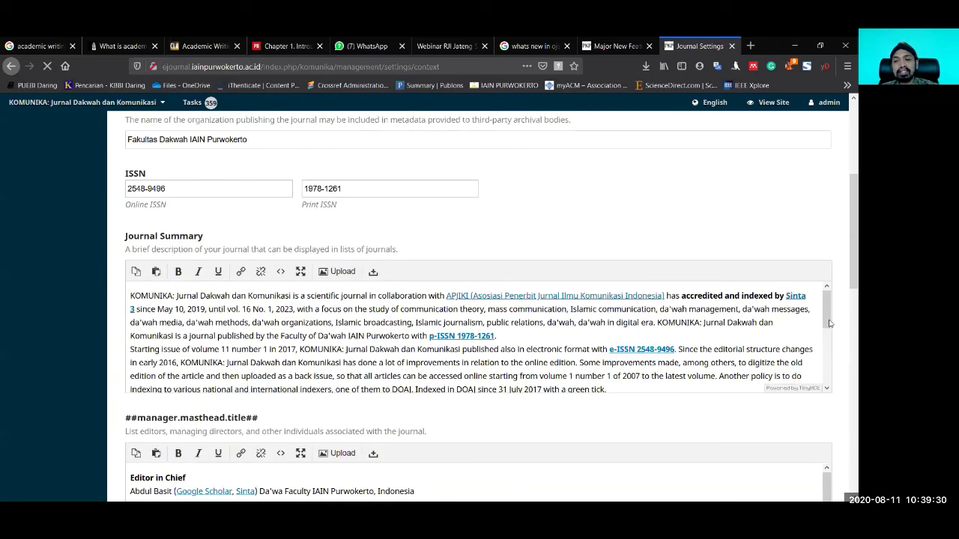
scroll(820, 352, down, 2)
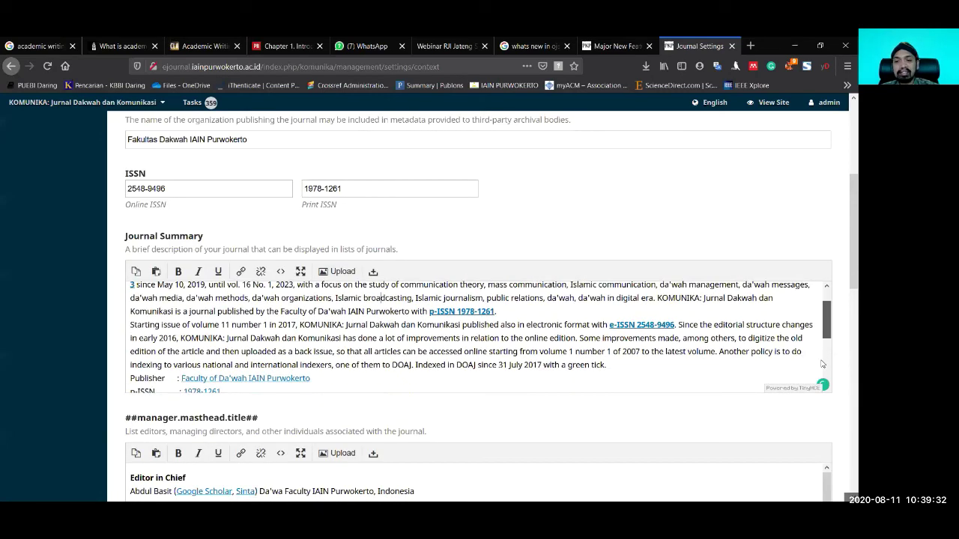
scroll(819, 330, down, 3)
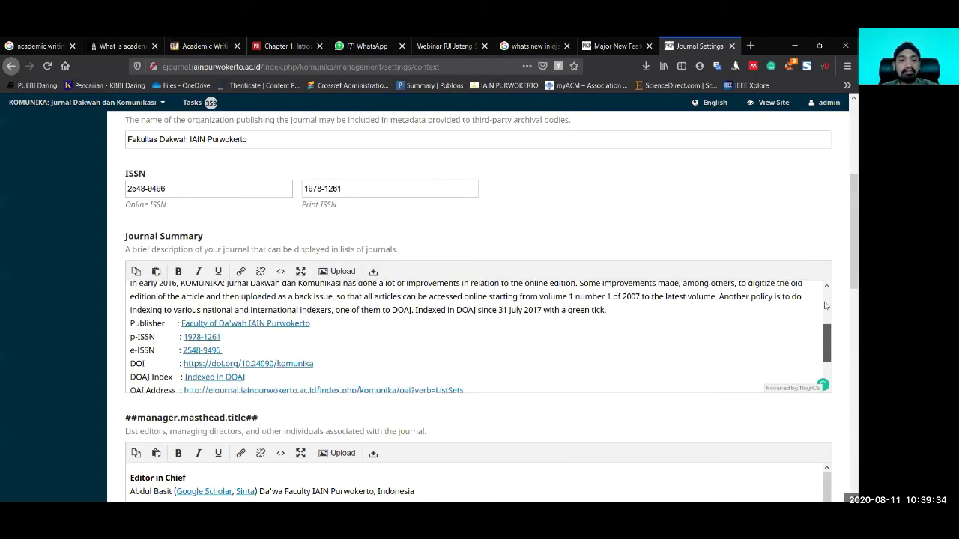
click(825, 306)
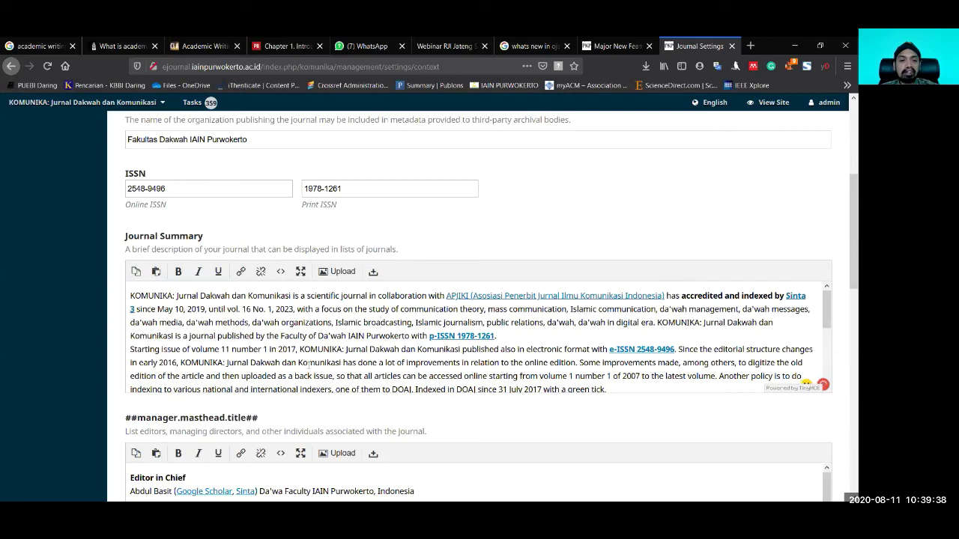
scroll(307, 364, down, 2)
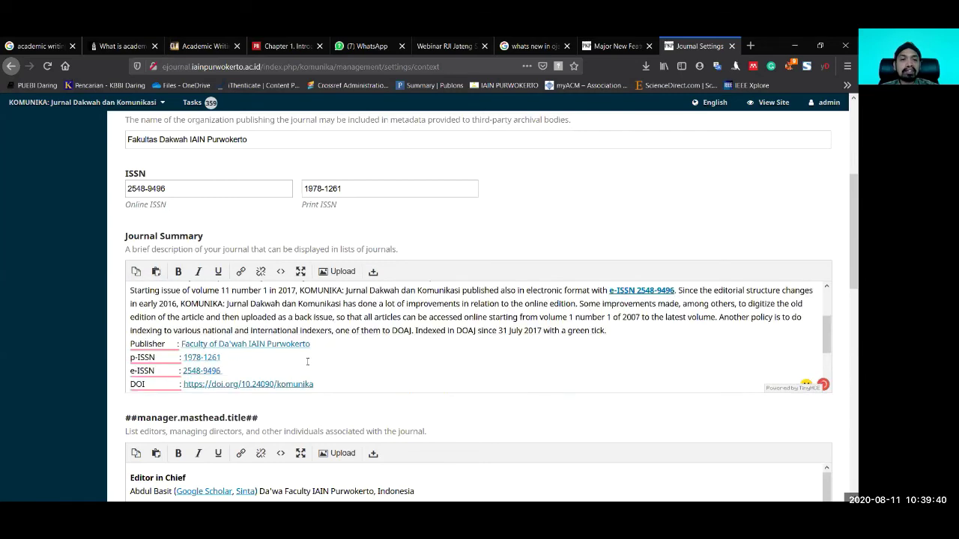
scroll(152, 286, down, 2)
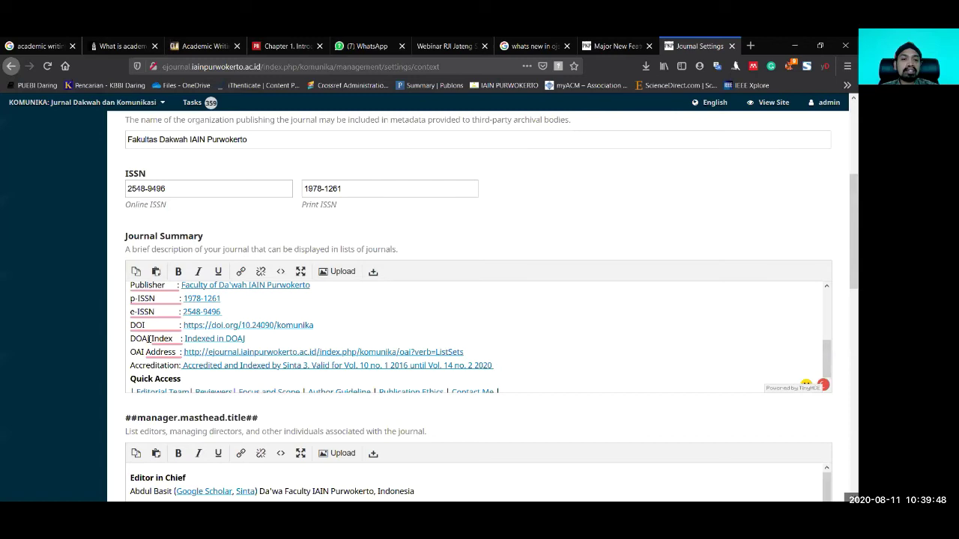
click(161, 339)
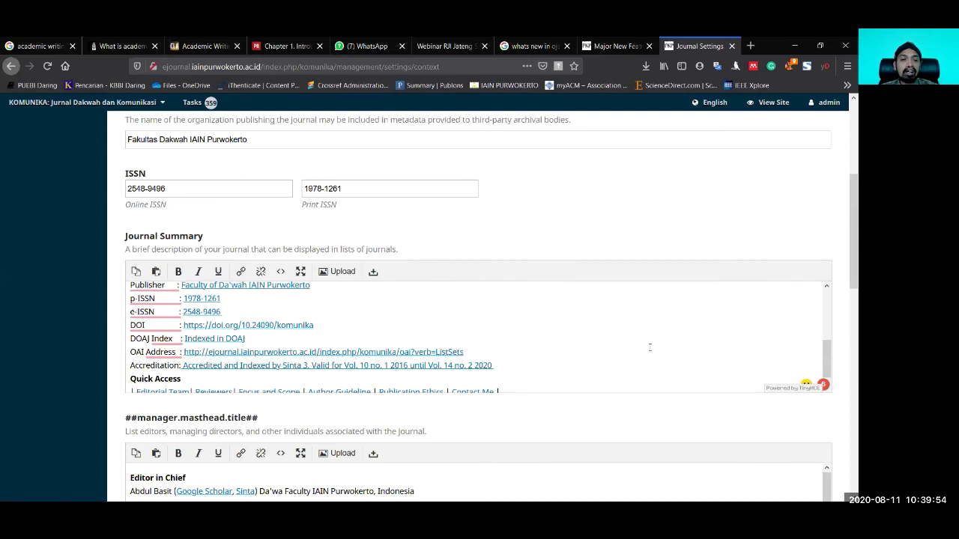
scroll(644, 343, down, 1)
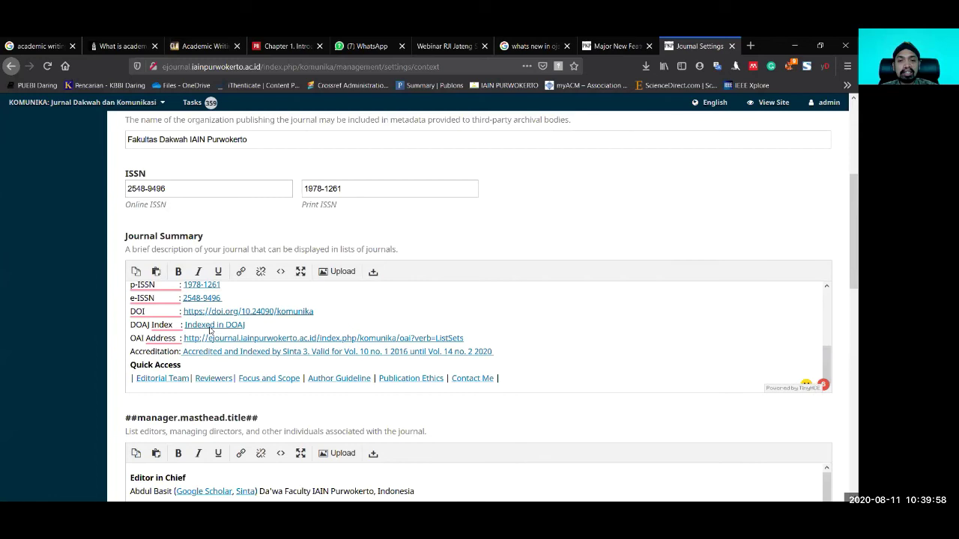
scroll(210, 329, down, 1)
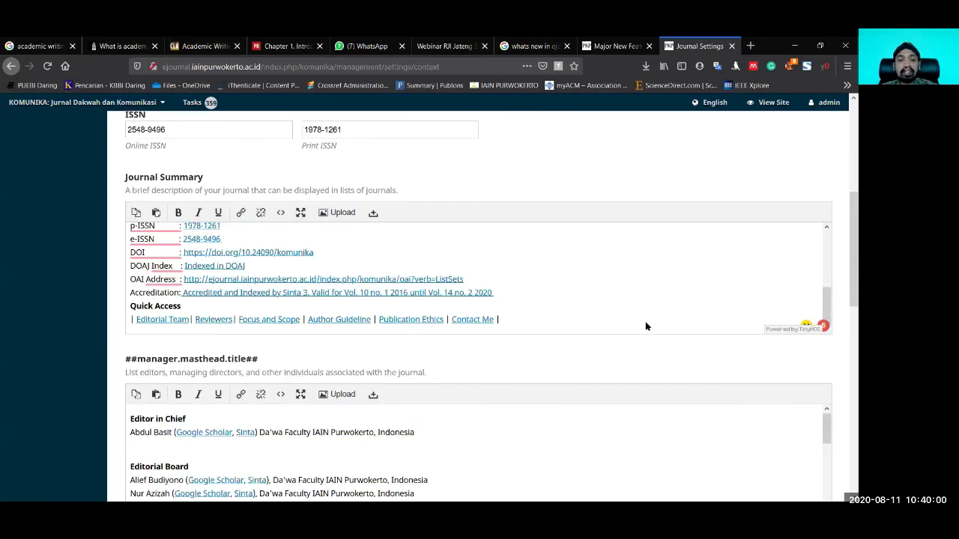
scroll(487, 292, up, 1)
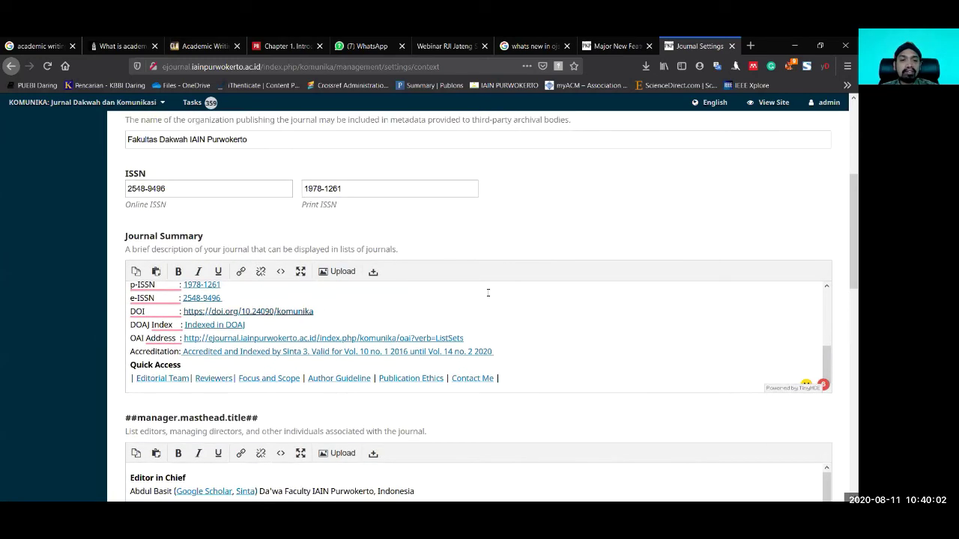
scroll(488, 292, up, 5)
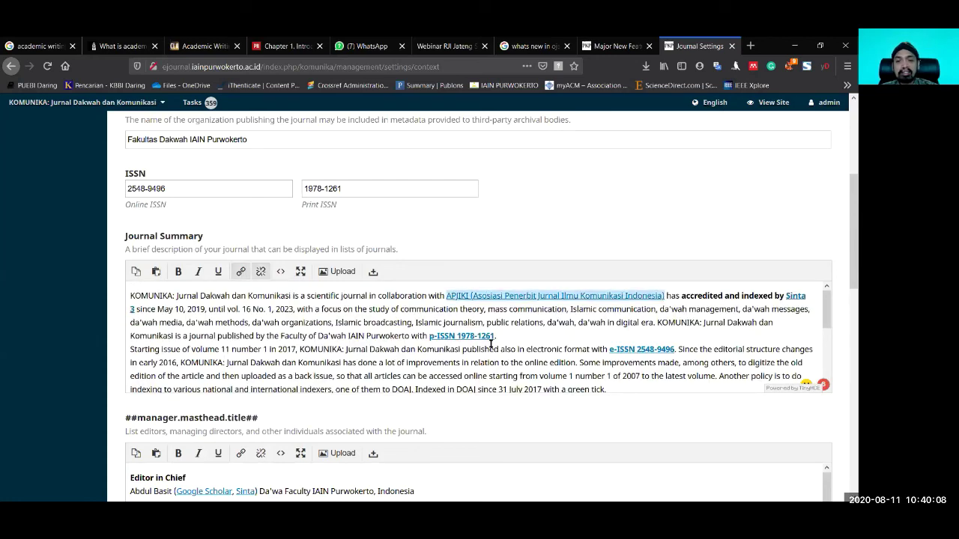
click(584, 352)
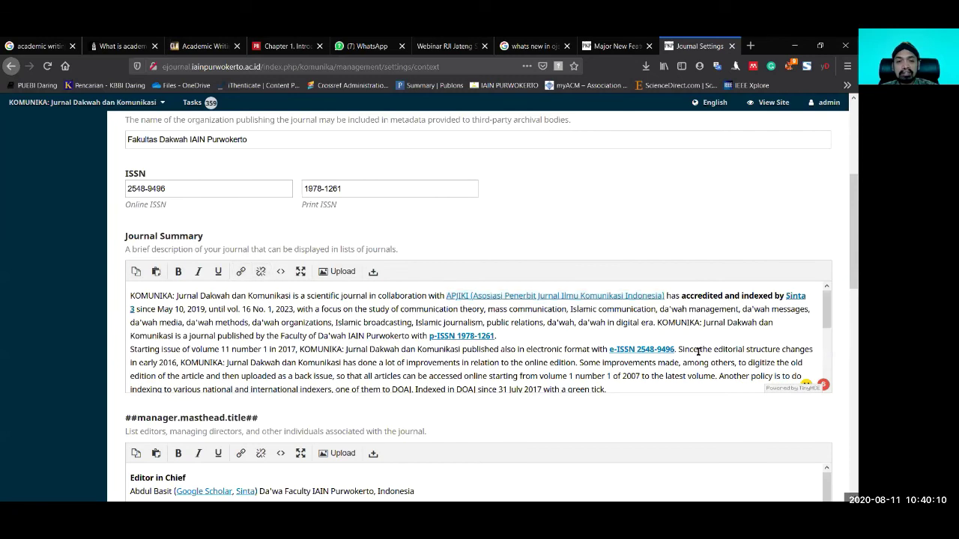
Step: Examine the Editor in Chief and Editorial Board entries in the masthead's list of people associated with the journal
scroll(800, 348, down, 5)
scroll(838, 372, down, 3)
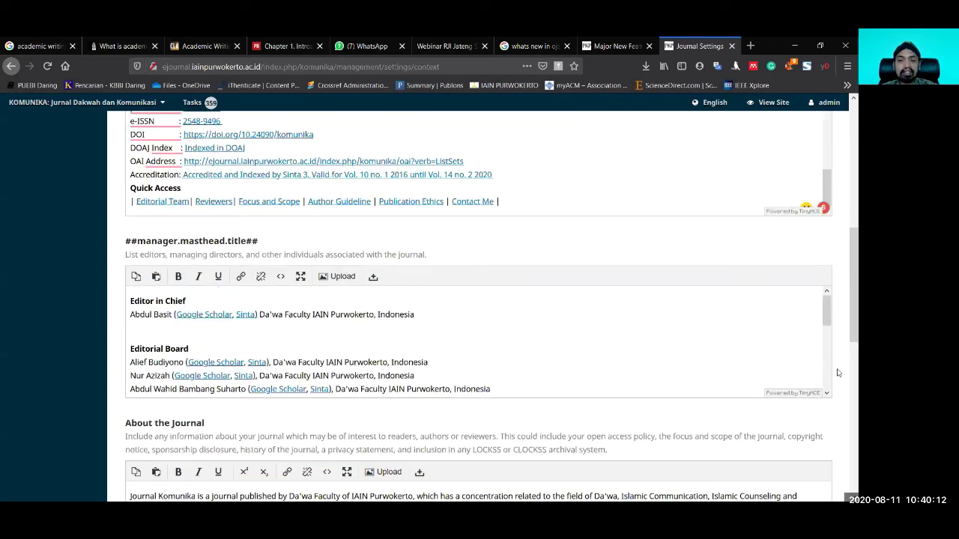
scroll(837, 373, up, 1)
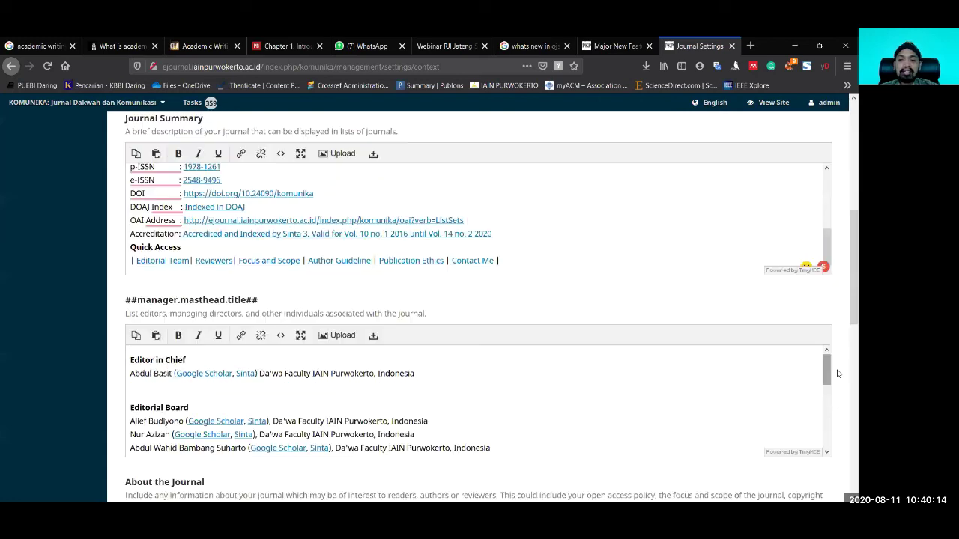
scroll(828, 368, down, 1)
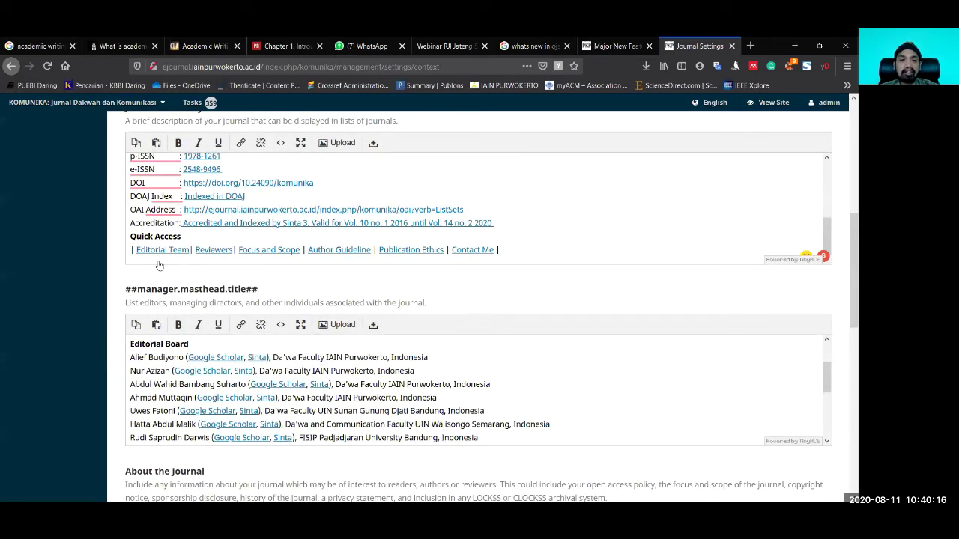
scroll(159, 265, down, 2)
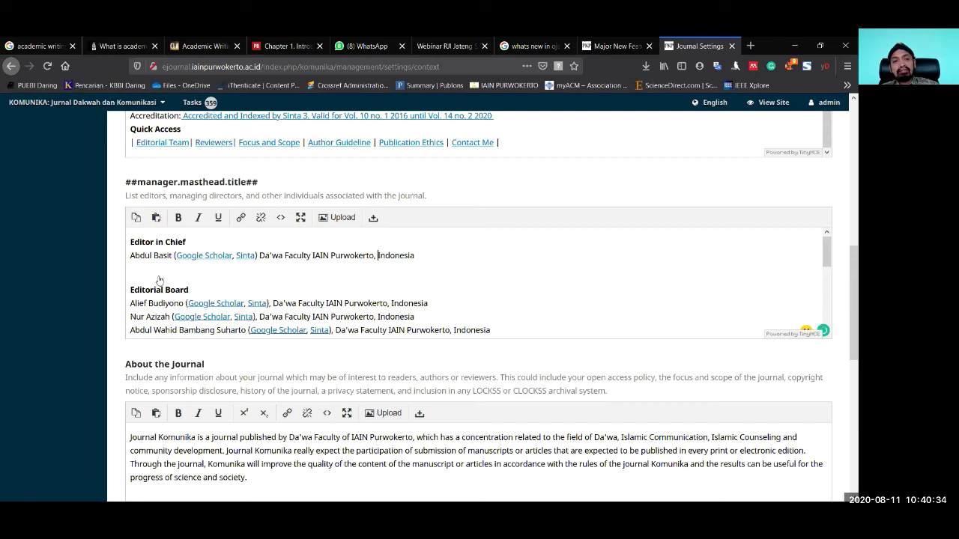
scroll(159, 280, down, 1)
scroll(322, 289, down, 2)
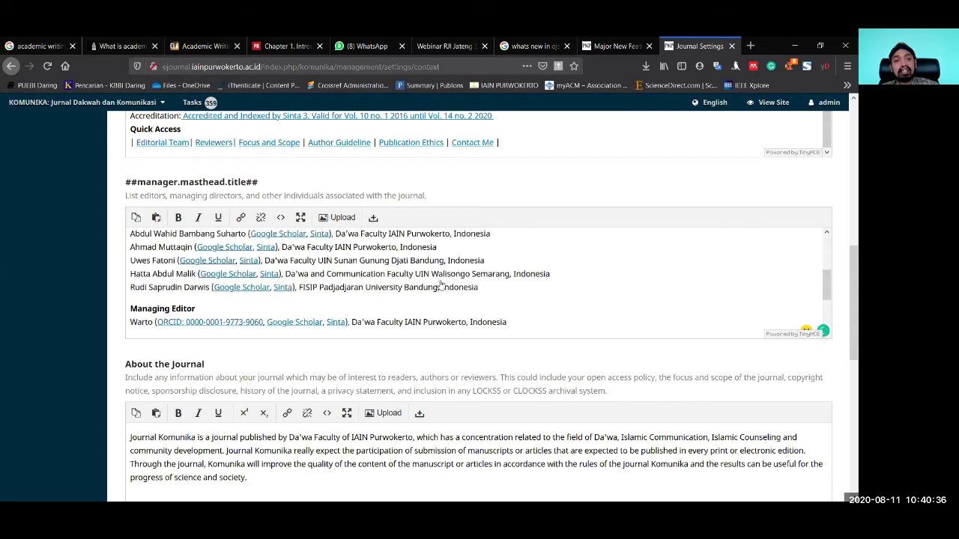
scroll(500, 291, up, 1)
scroll(502, 291, up, 1)
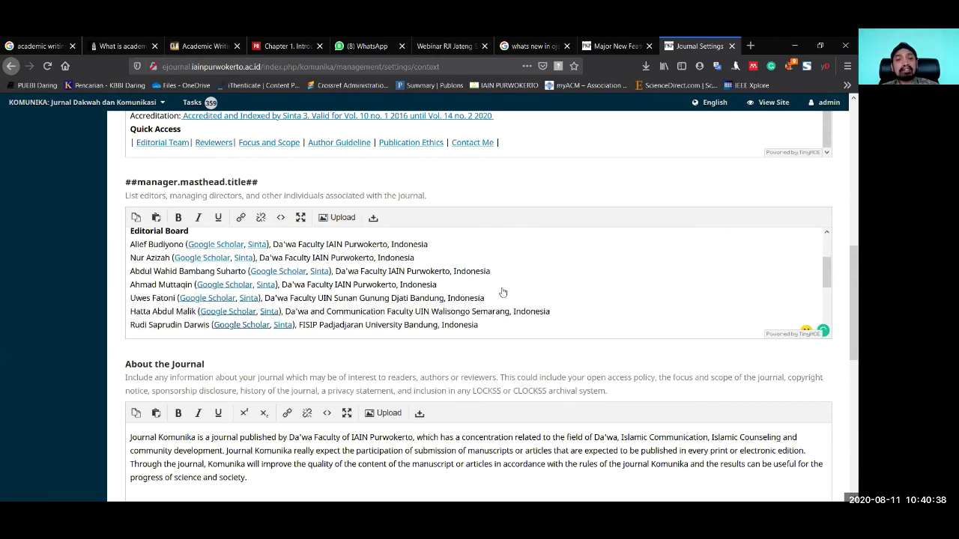
scroll(215, 266, up, 3)
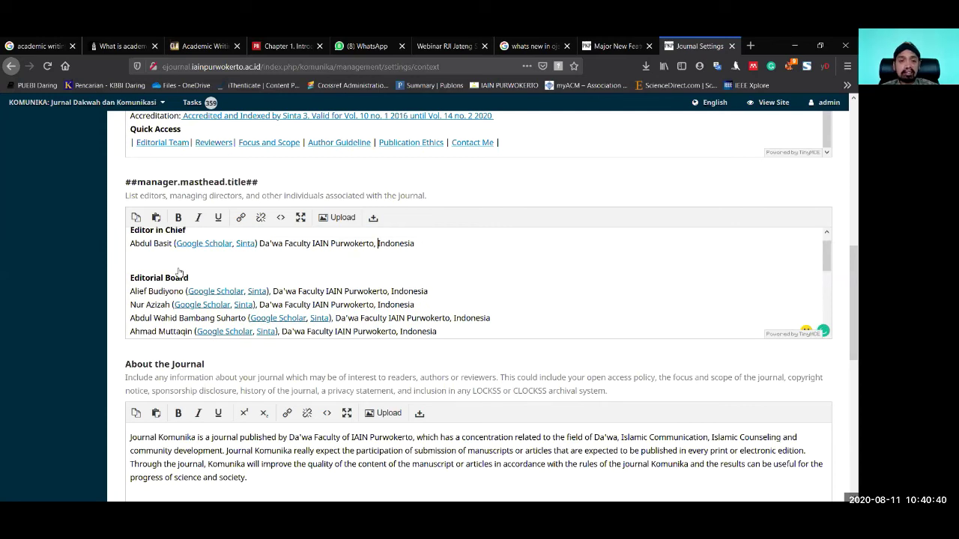
scroll(180, 277, up, 1)
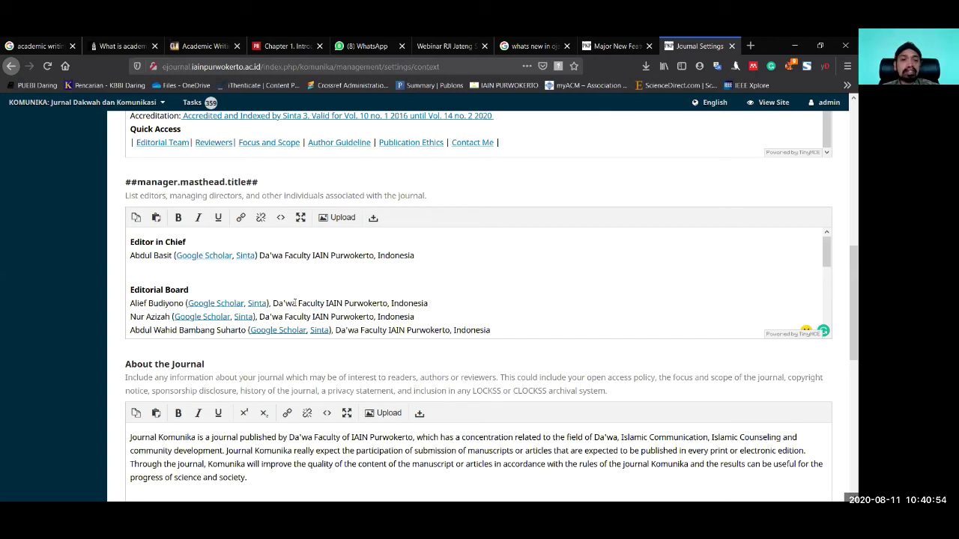
scroll(277, 252, down, 2)
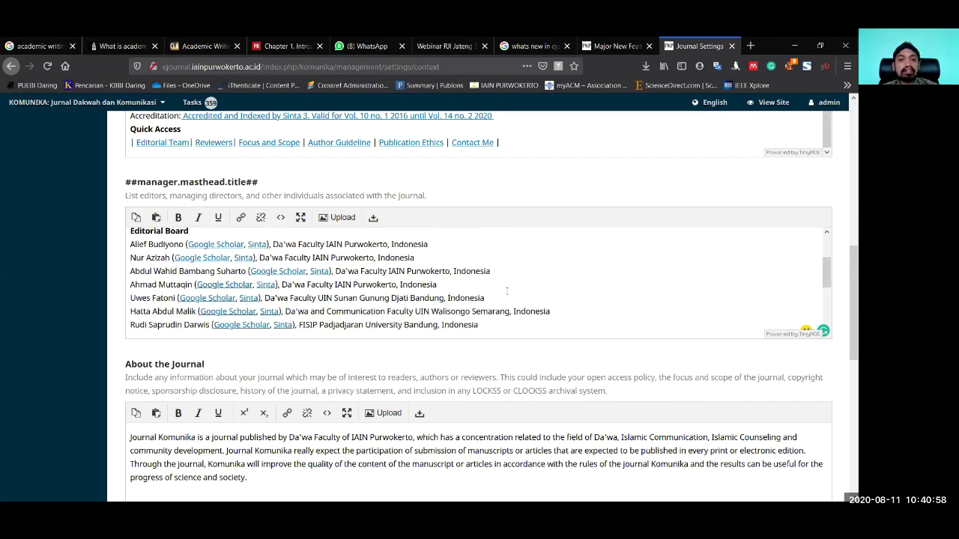
scroll(506, 290, down, 2)
scroll(443, 290, up, 2)
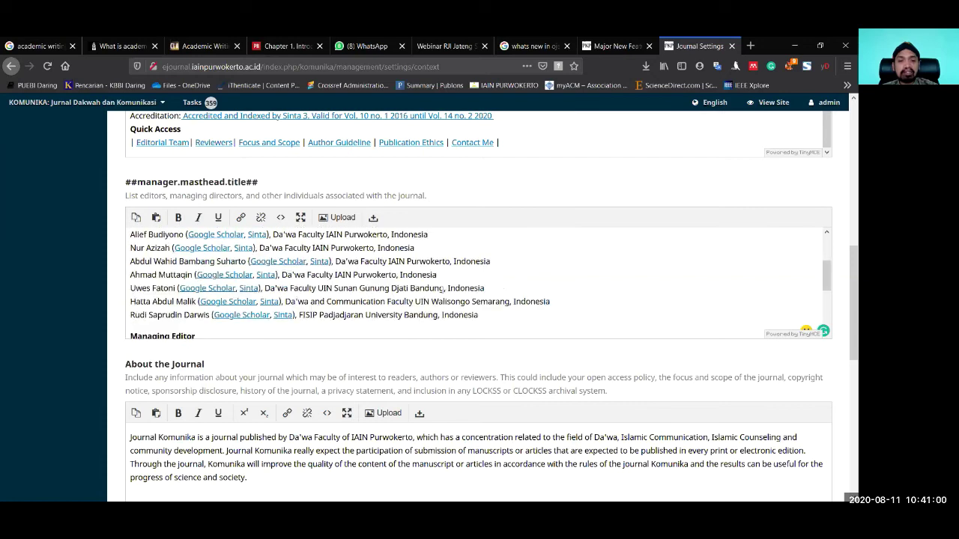
scroll(580, 286, up, 1)
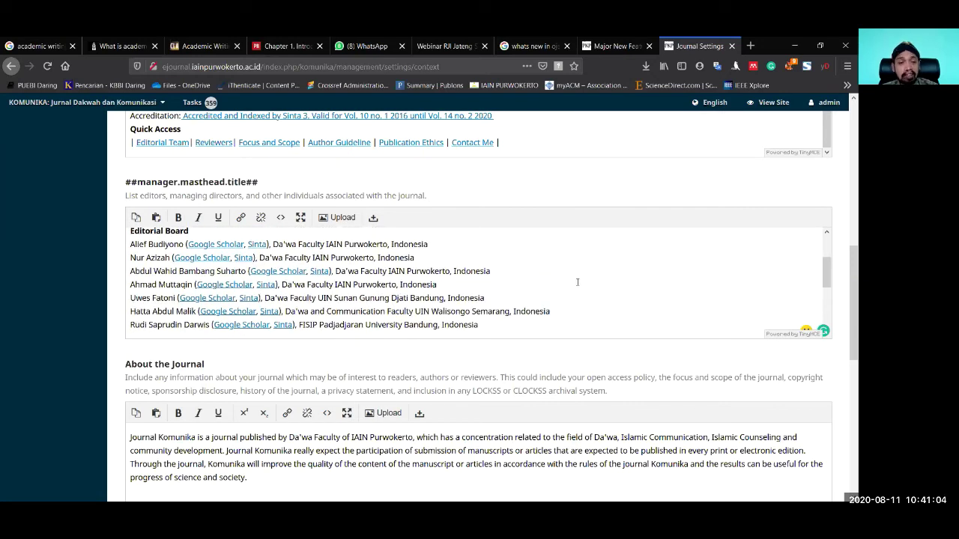
Step: Examine the masthead's Managing Editor and Section Editor entries, highlighting lines in the Section Editor list
scroll(577, 281, down, 2)
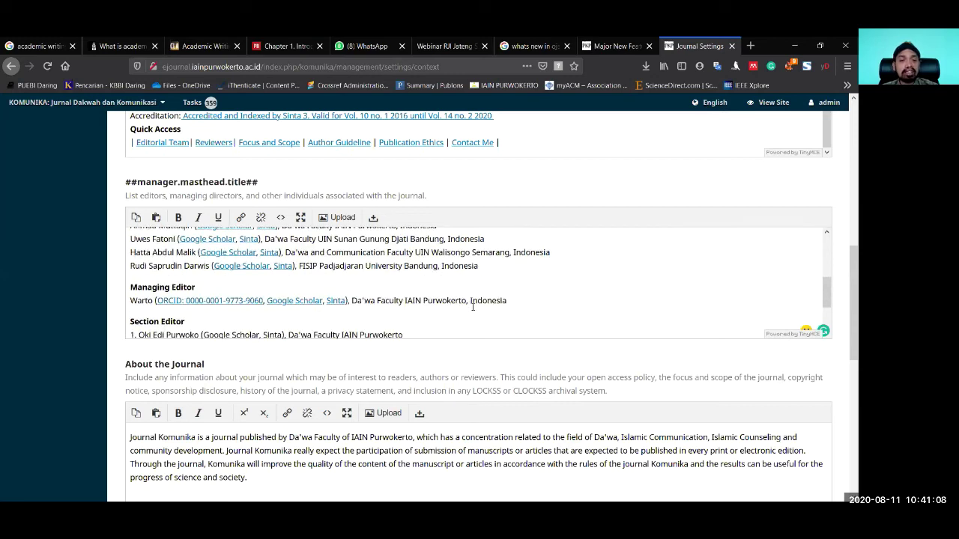
scroll(160, 289, down, 2)
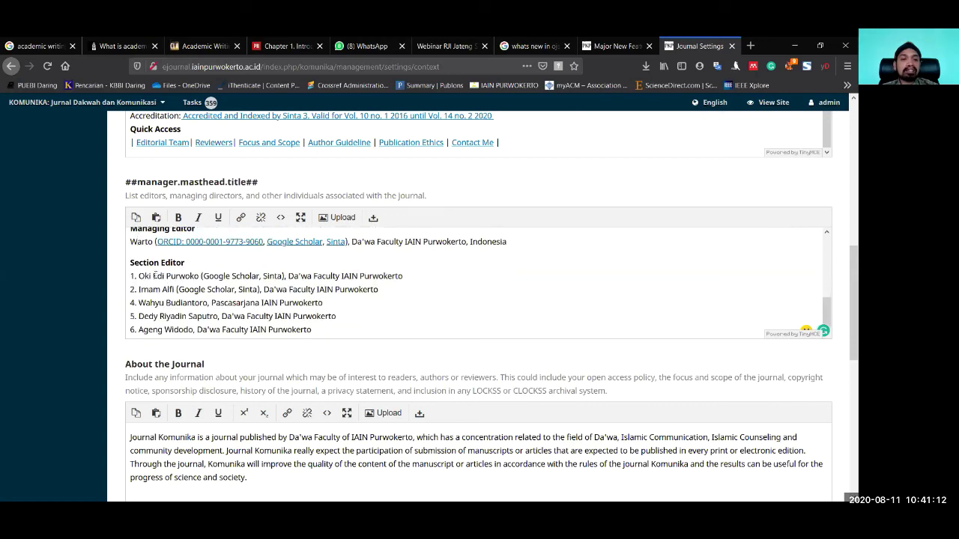
scroll(251, 292, down, 1)
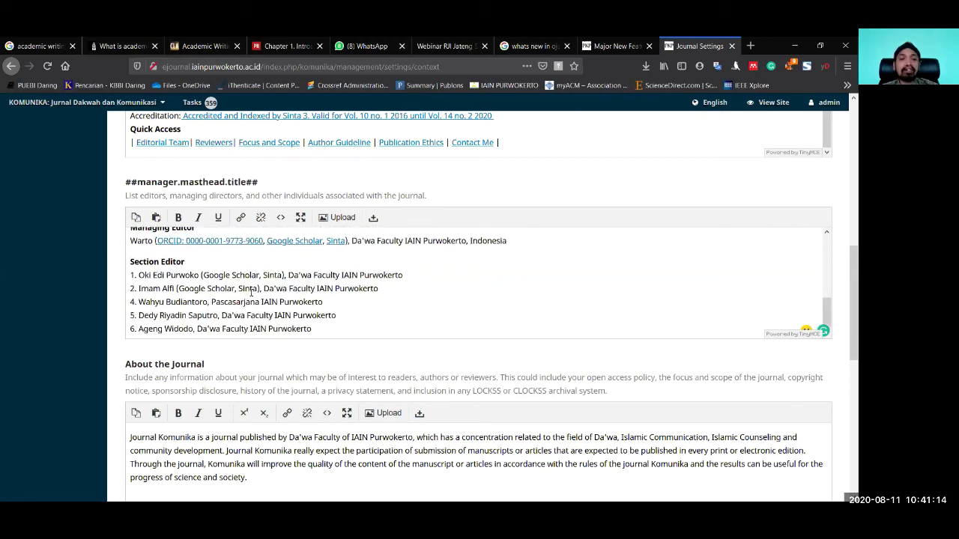
scroll(187, 311, down, 1)
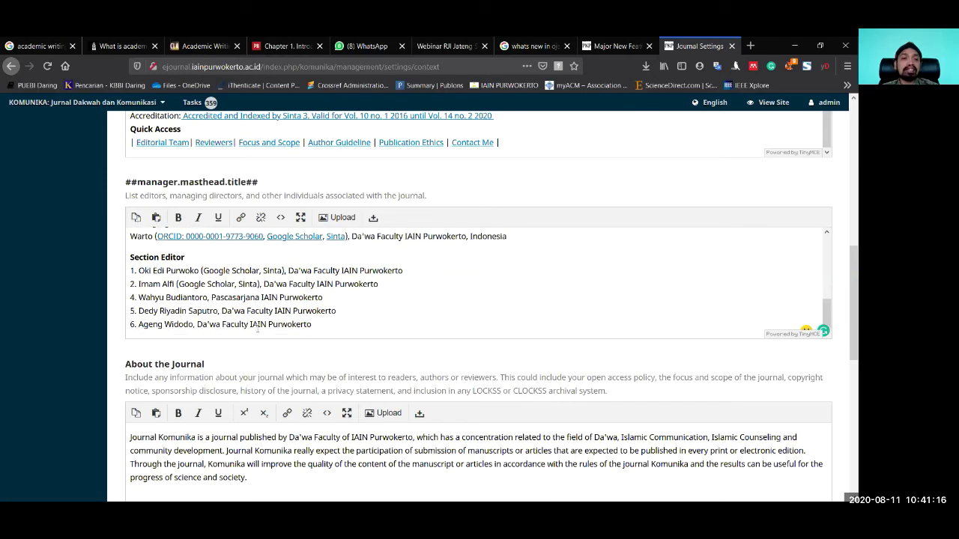
drag(156, 271, 323, 299)
click(149, 269)
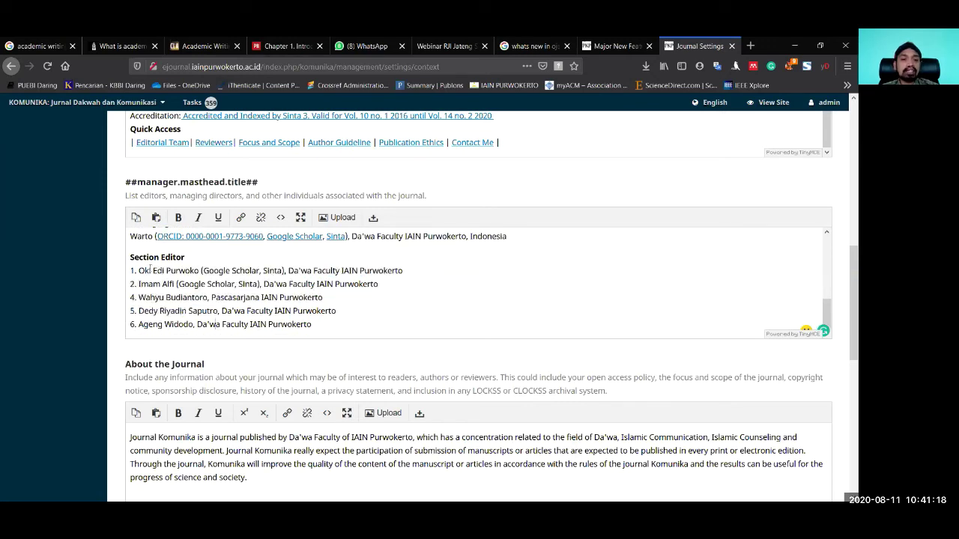
drag(260, 298, 258, 324)
click(173, 330)
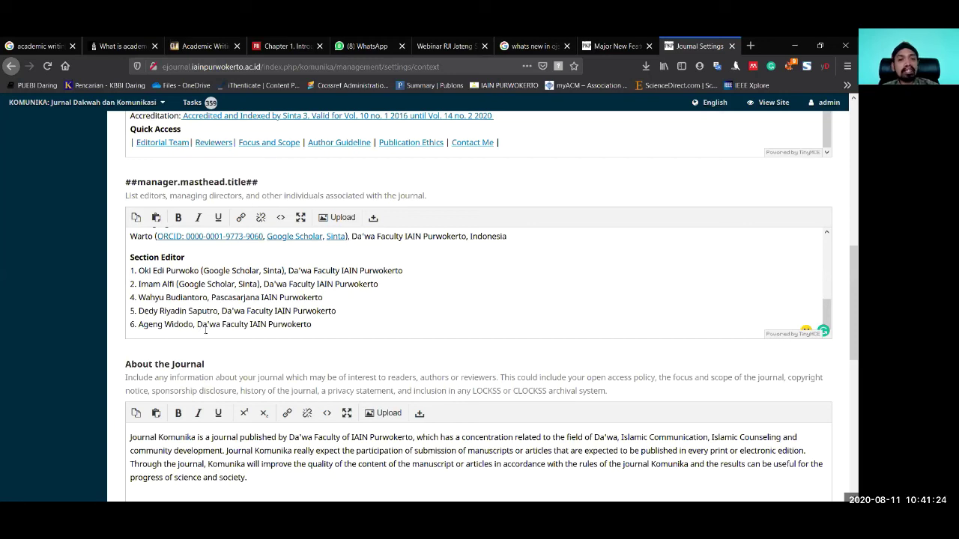
drag(205, 329, 146, 270)
click(208, 325)
scroll(115, 299, down, 2)
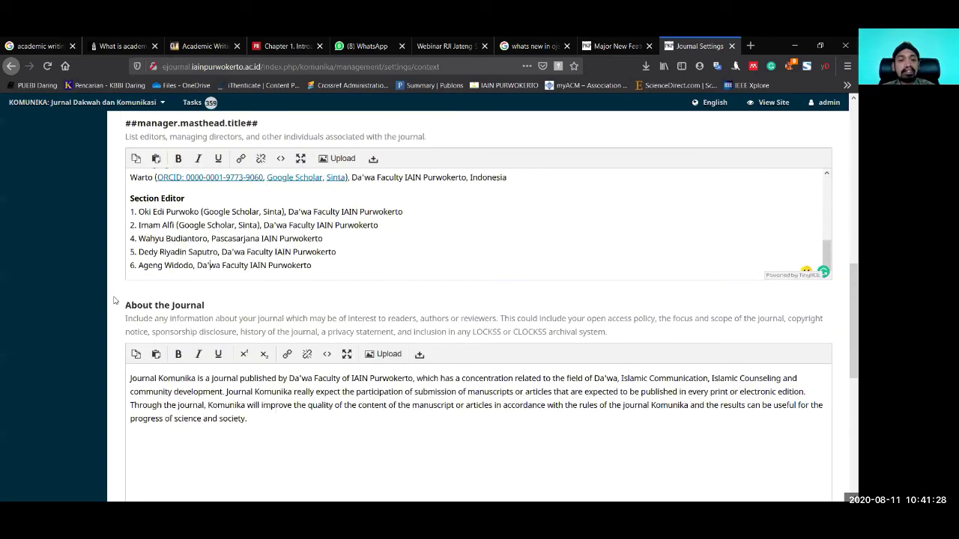
Step: Examine the About the Journal text and go over the whole masthead form once more, through to its end
scroll(114, 301, down, 6)
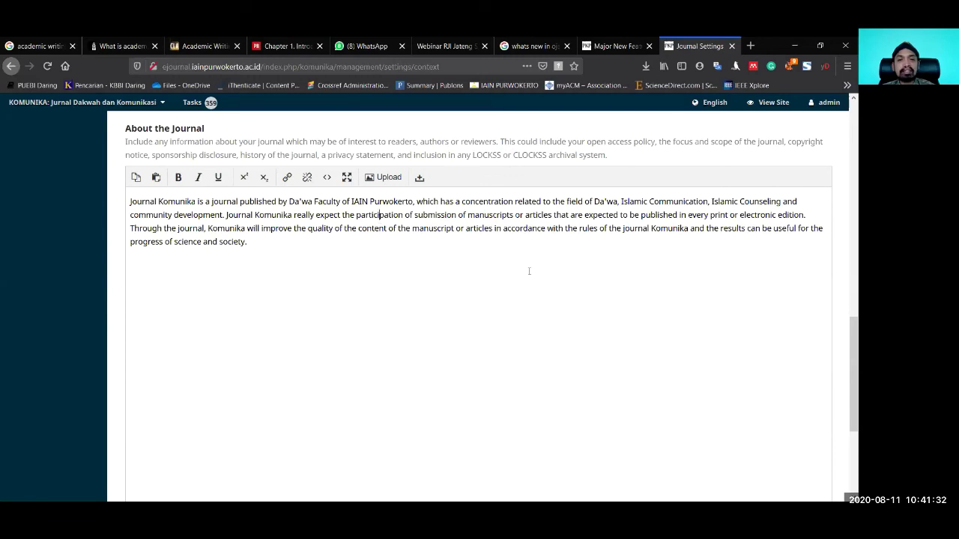
scroll(465, 307, up, 20)
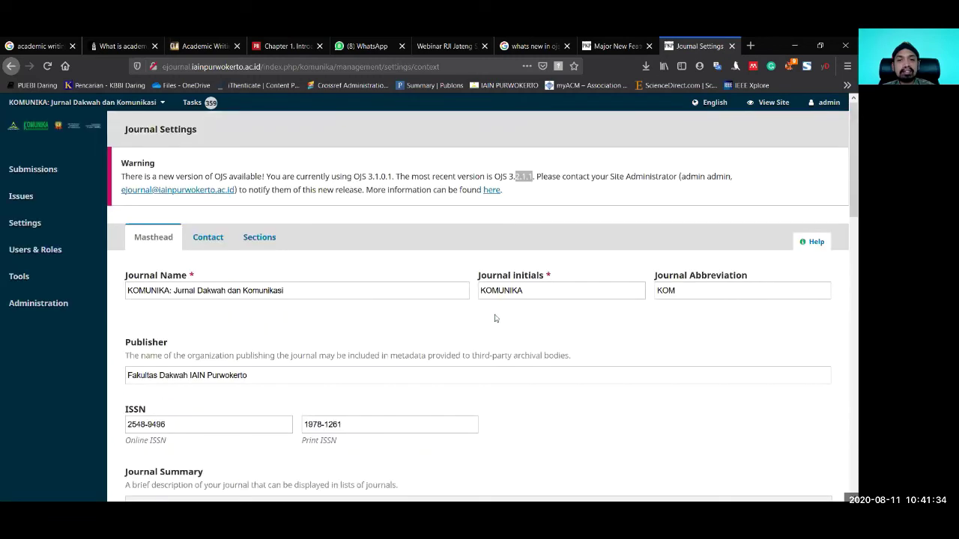
scroll(510, 300, down, 10)
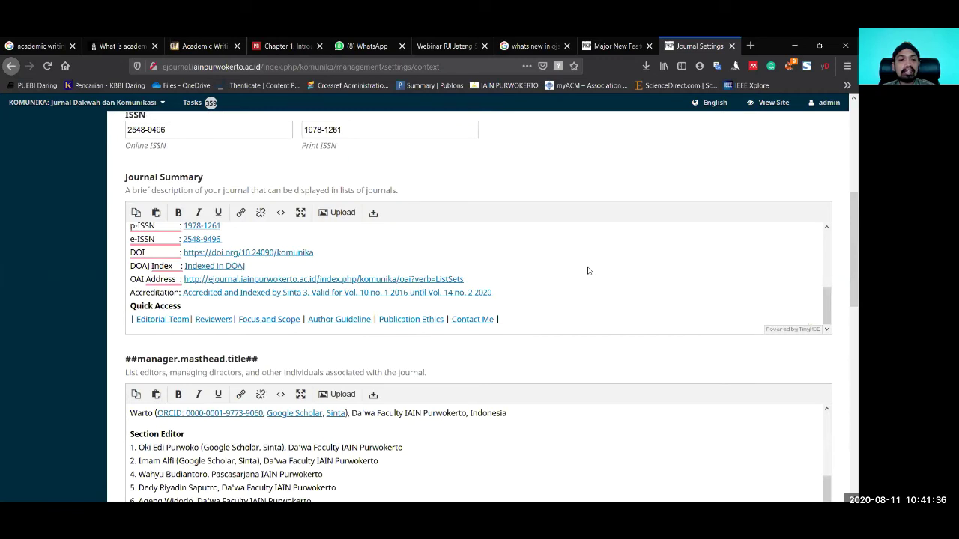
scroll(590, 271, down, 3)
scroll(179, 327, up, 6)
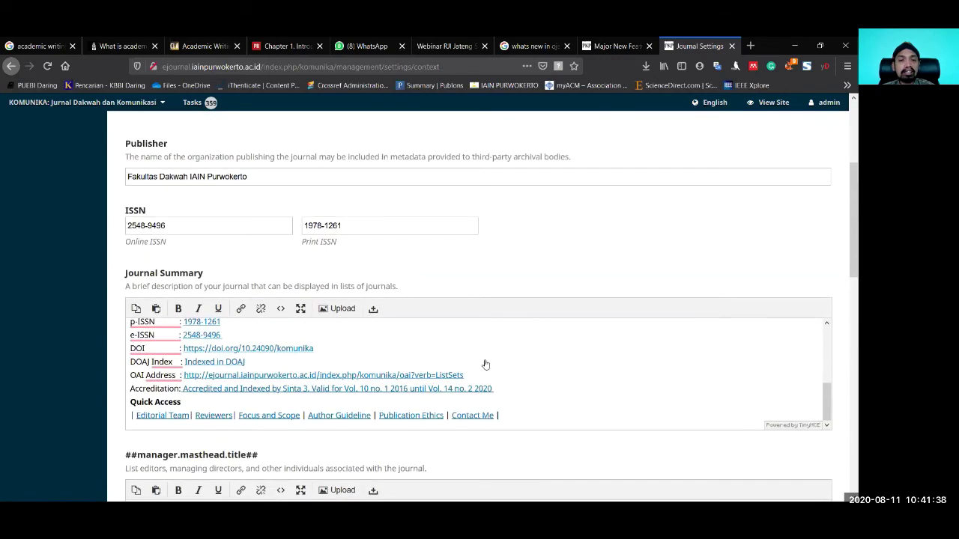
scroll(514, 319, up, 1)
scroll(514, 319, down, 1)
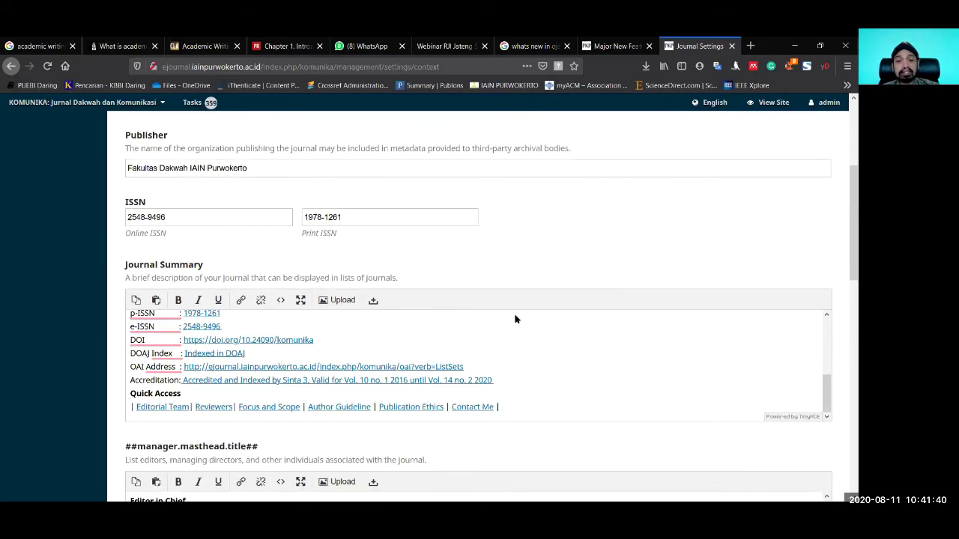
scroll(247, 255, down, 3)
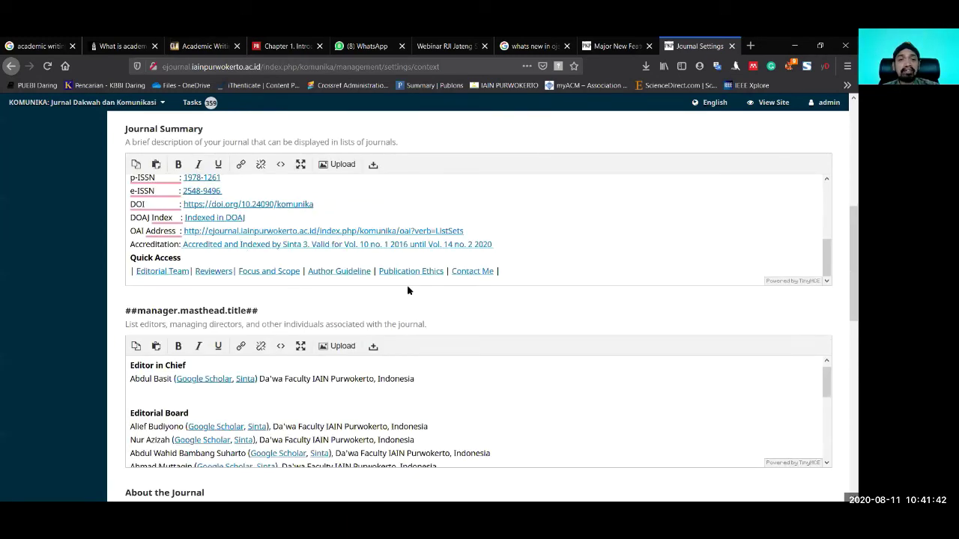
scroll(414, 285, down, 8)
scroll(374, 352, down, 5)
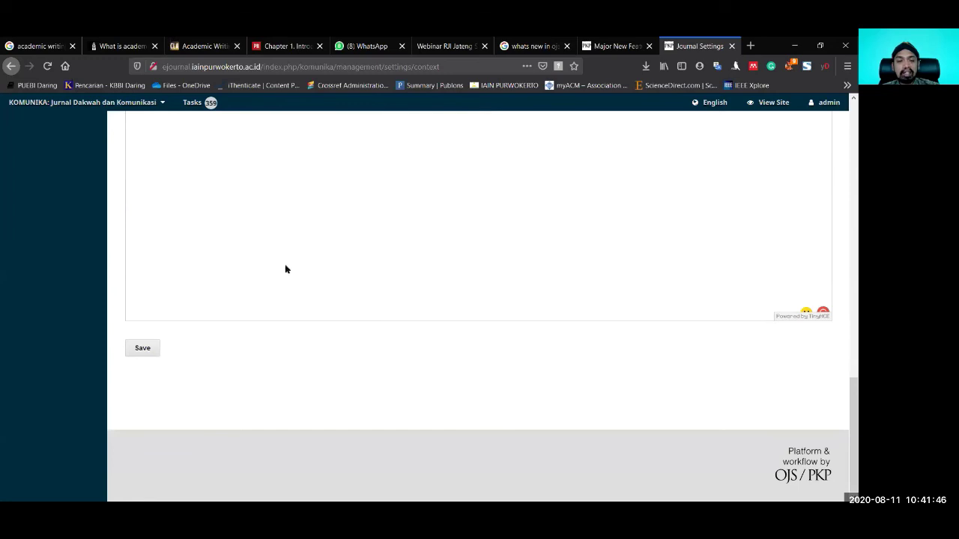
Step: View the journal's Contact settings, including mailing address and principal contact, and open its Sections list
scroll(217, 241, up, 15)
click(210, 236)
scroll(242, 234, down, 6)
scroll(242, 235, up, 6)
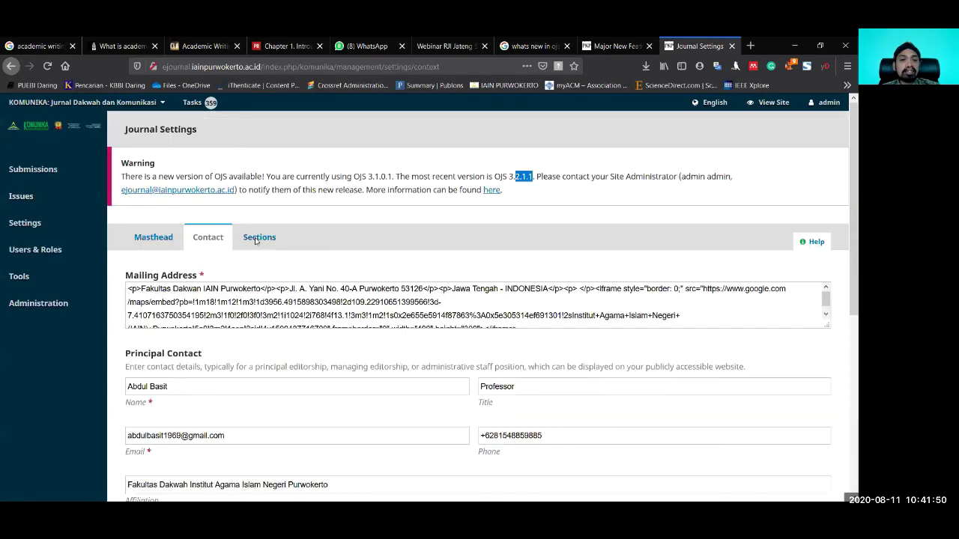
click(259, 238)
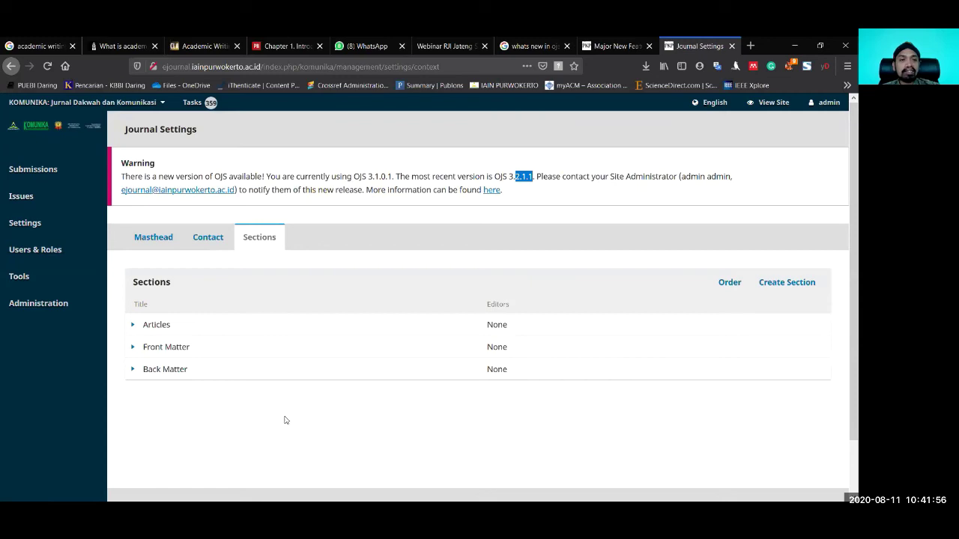
Step: Open the KOMUNIKA journal's Website settings and view the Information and Archiving settings
mouse_move(46, 223)
click(137, 247)
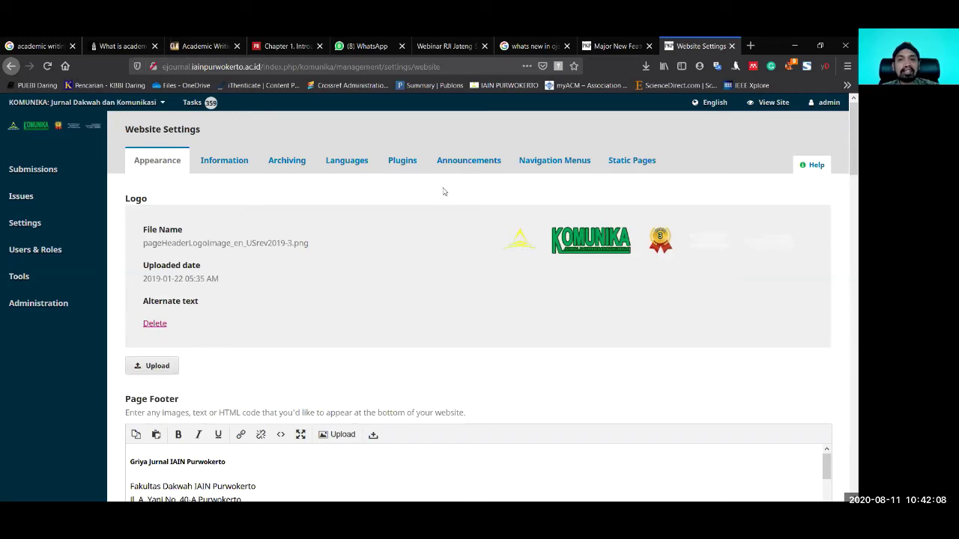
click(218, 160)
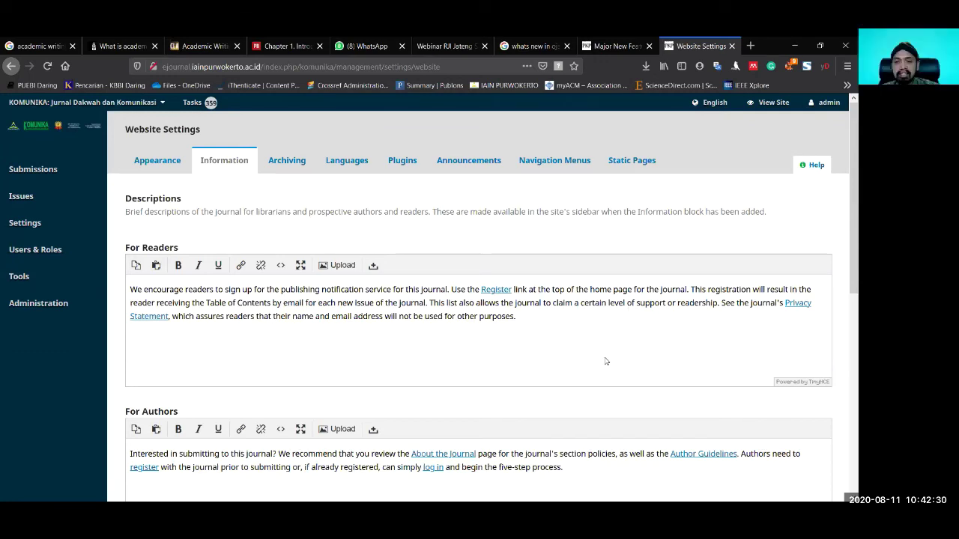
click(295, 166)
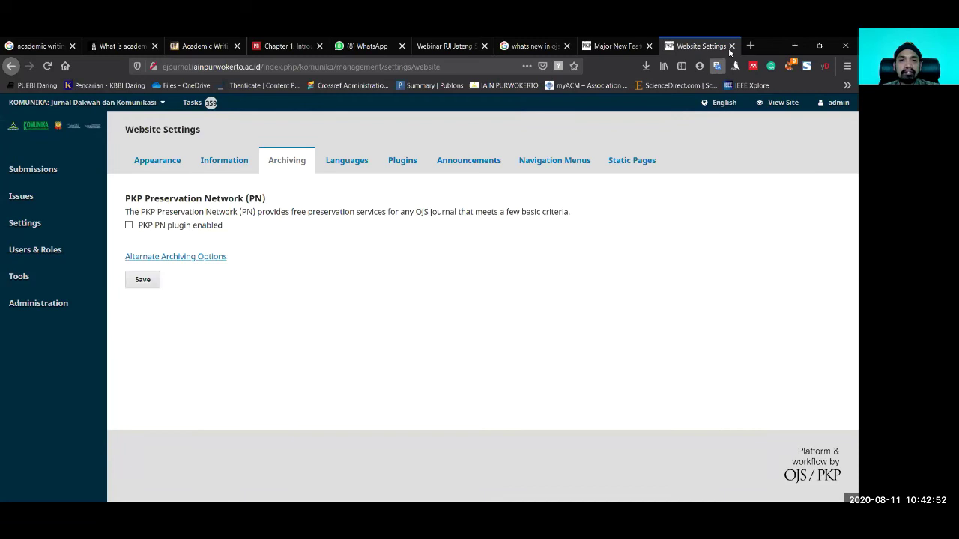
Step: Search the web for "download ojs terbaru" in a new browser tab
key(ctrl+t)
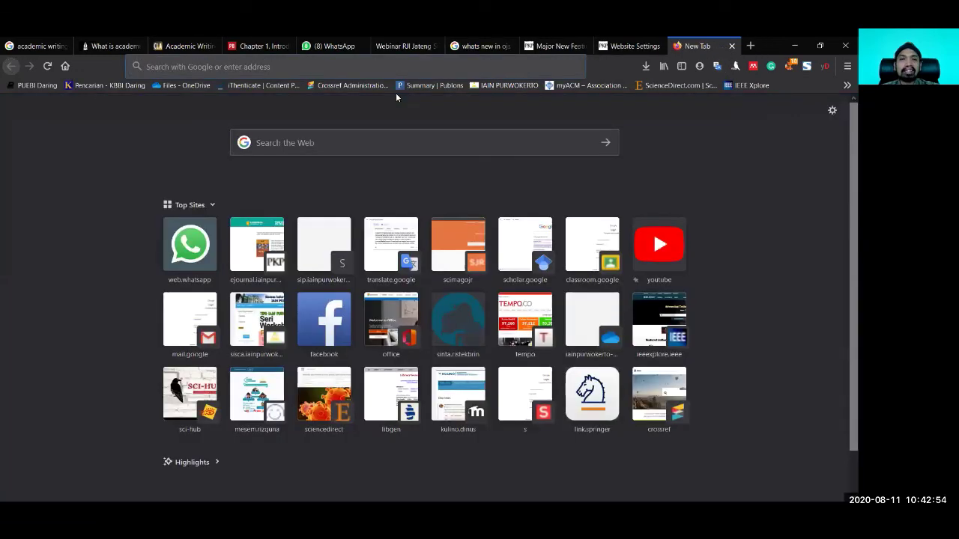
text(download-crack-serial.com/)
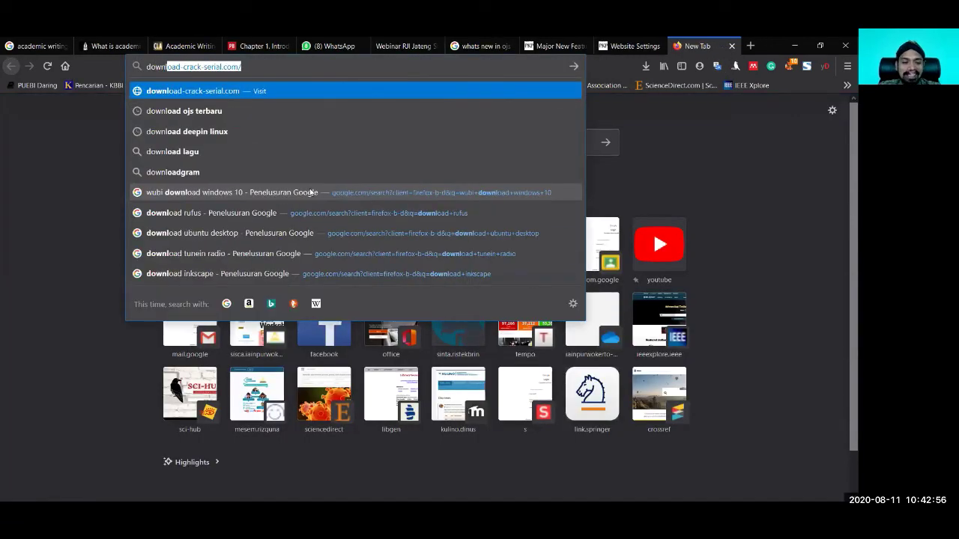
key(Down)
key(Return)
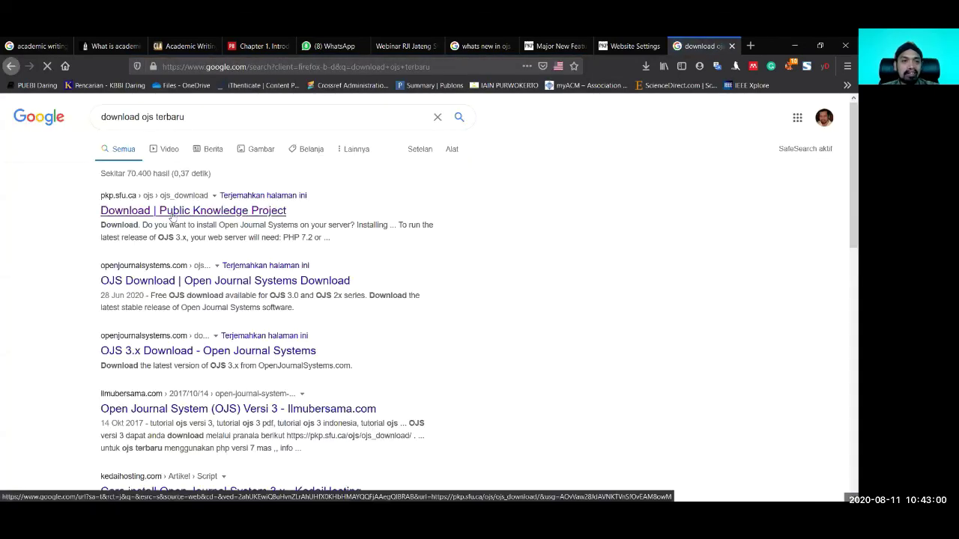
Step: Open the Public Knowledge Project's Download page from the results and go to its Open Journal Systems software page
click(259, 213)
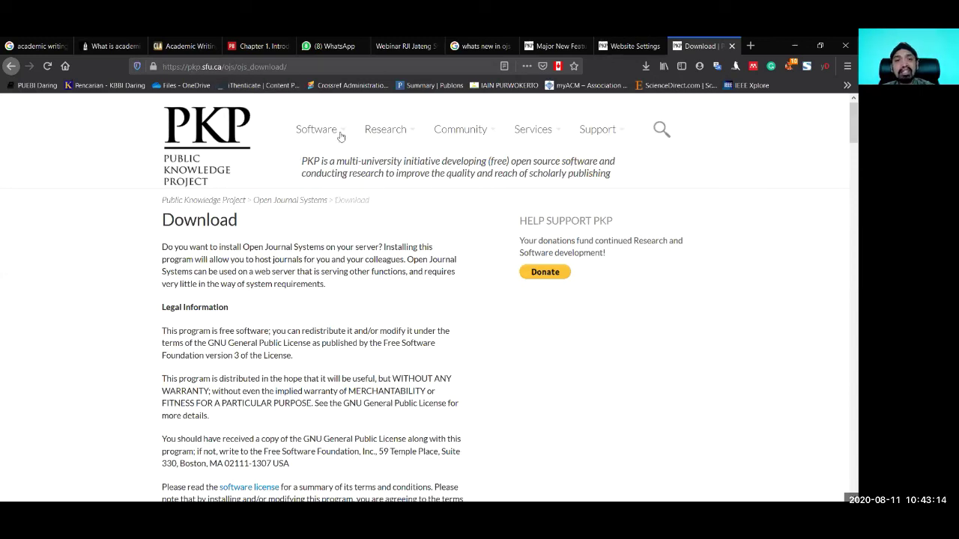
mouse_move(321, 135)
click(325, 155)
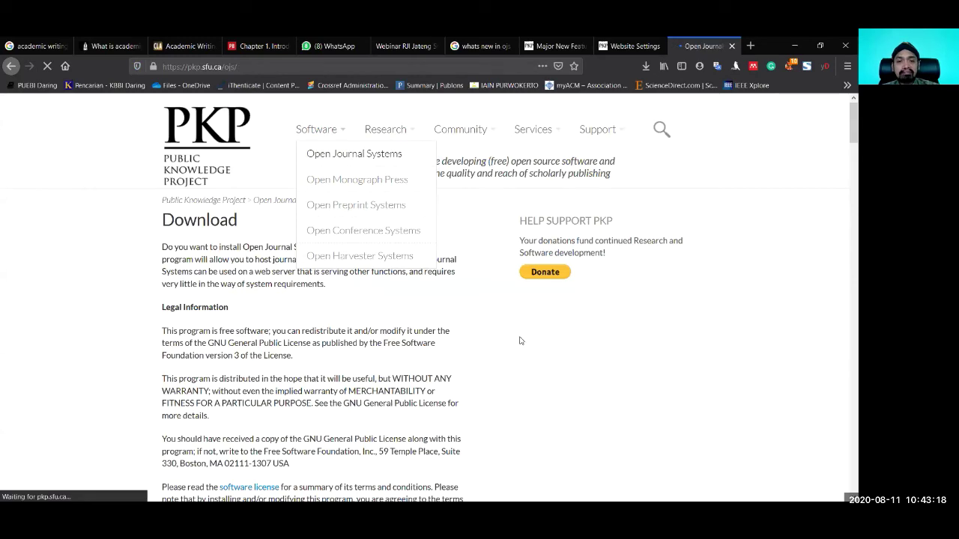
Step: Look over the Open Journal Systems software page and open its Download page
scroll(520, 341, down, 2)
scroll(521, 345, down, 1)
scroll(520, 352, down, 8)
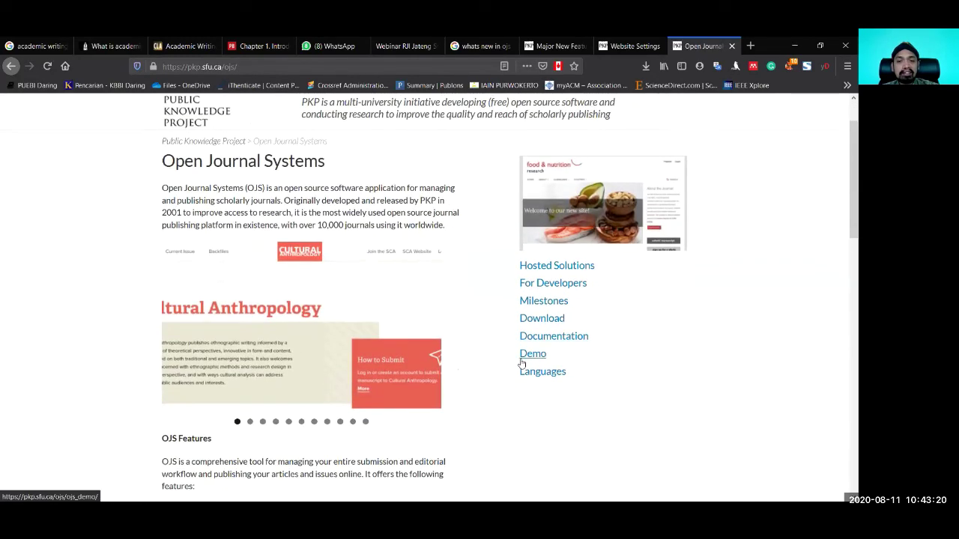
scroll(507, 344, down, 4)
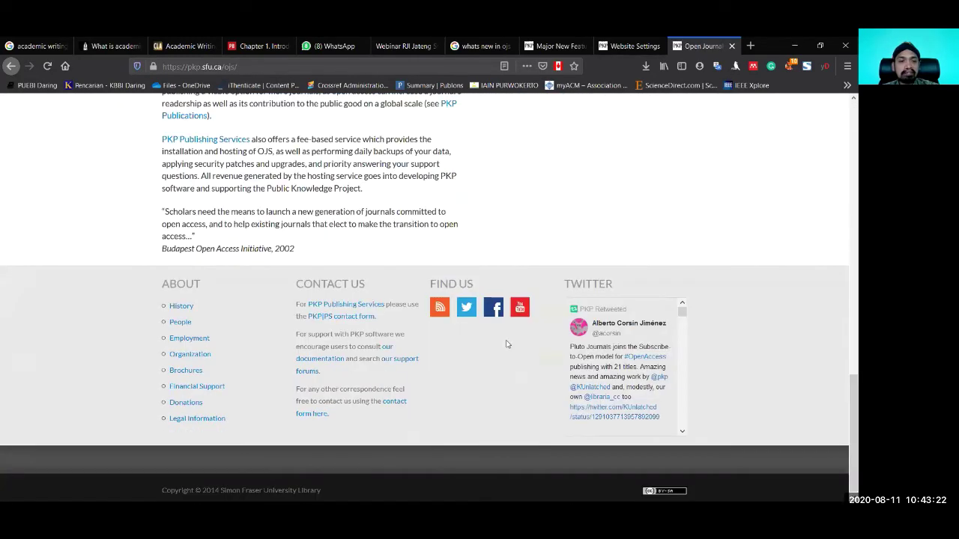
scroll(510, 334, up, 12)
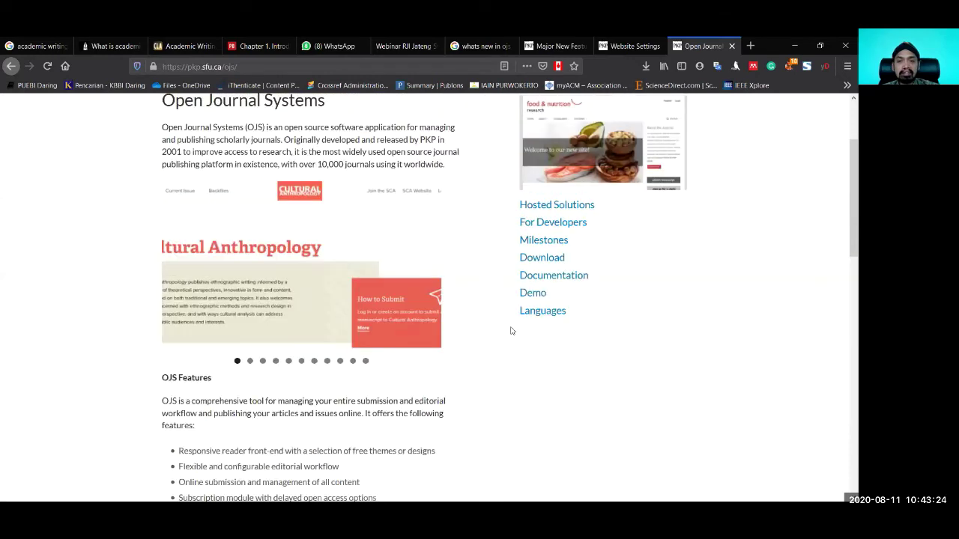
scroll(511, 330, up, 1)
click(558, 264)
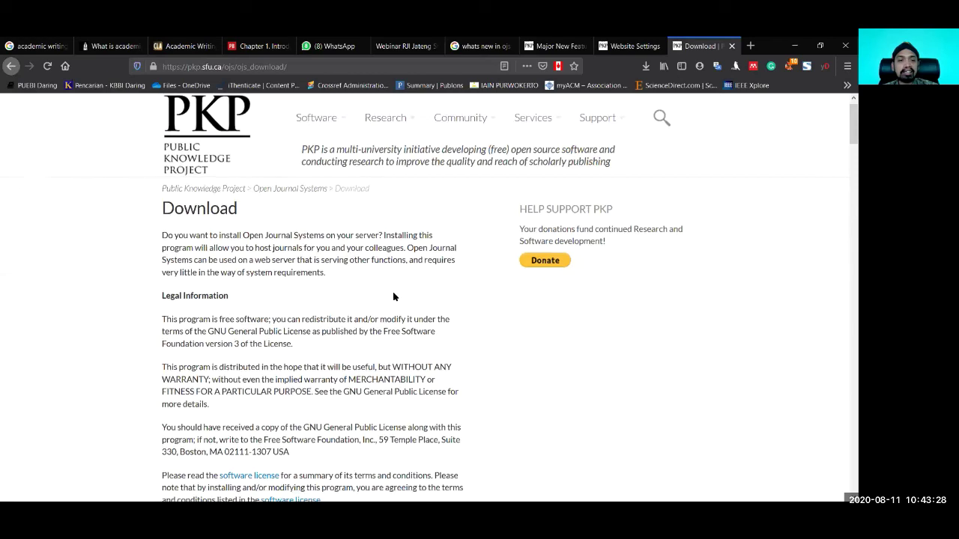
Step: Examine the OJS 3.x downloads, comparing the current production release with the previous releases and their security issue notes
scroll(535, 293, down, 5)
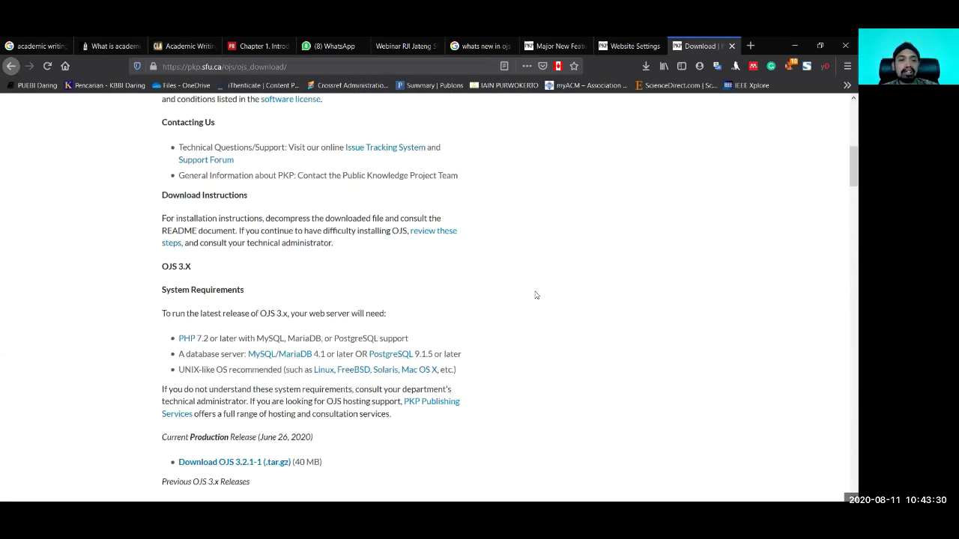
scroll(536, 295, down, 3)
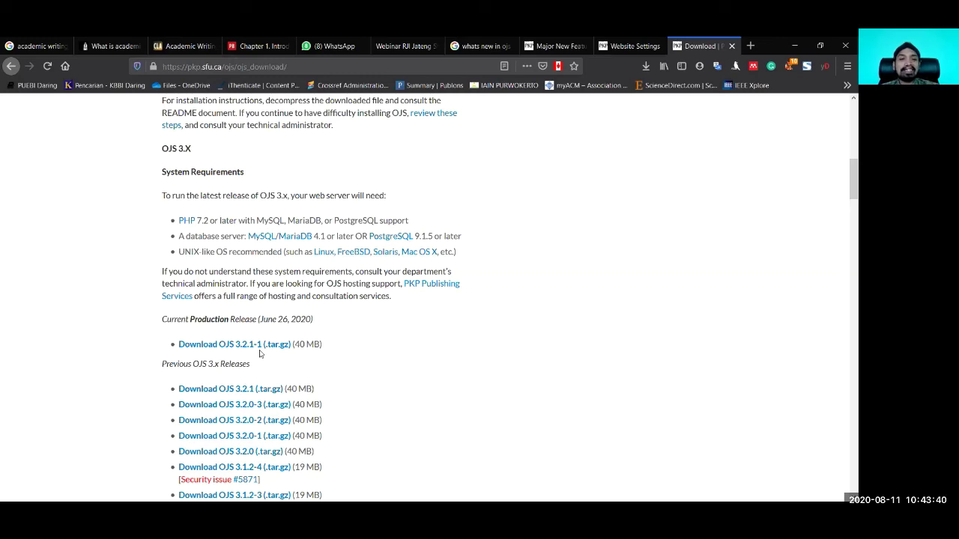
scroll(260, 353, down, 3)
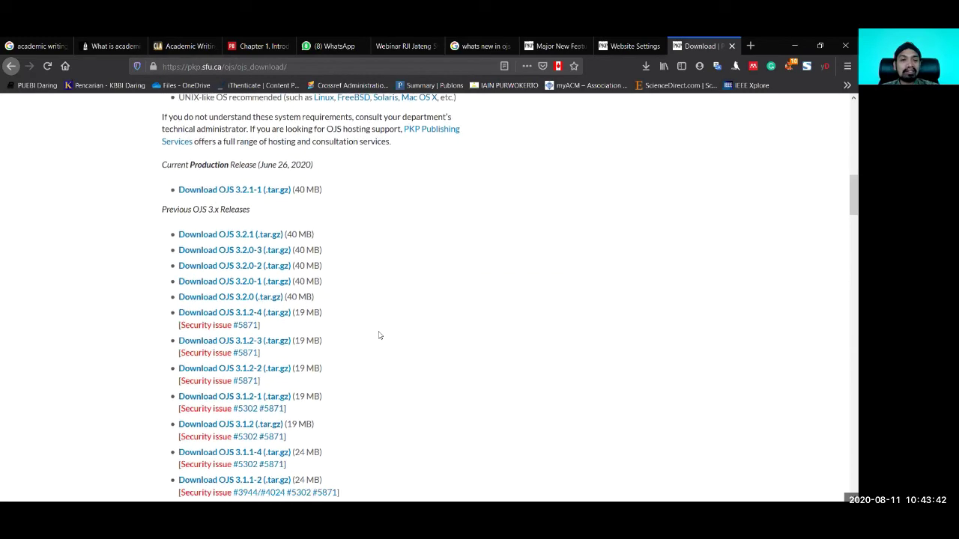
scroll(384, 339, down, 3)
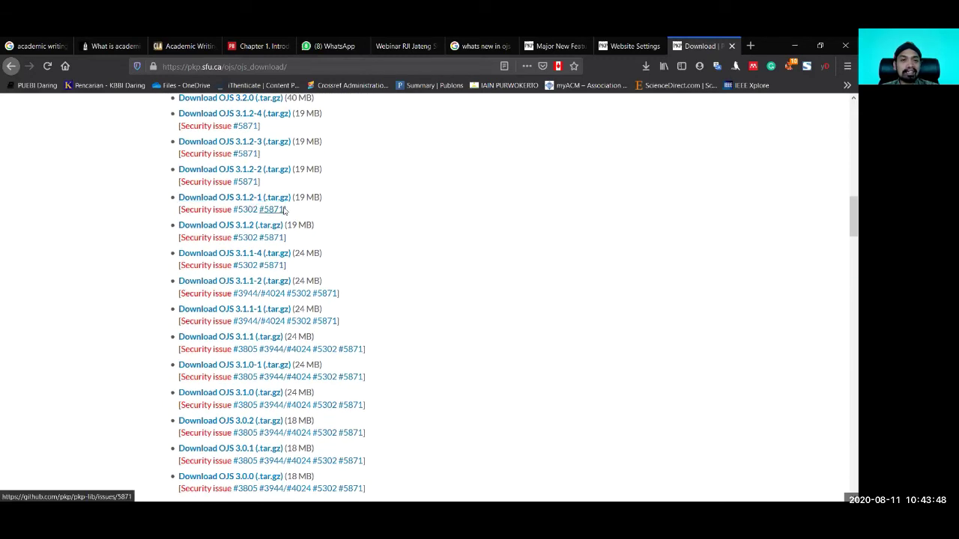
scroll(337, 232, up, 3)
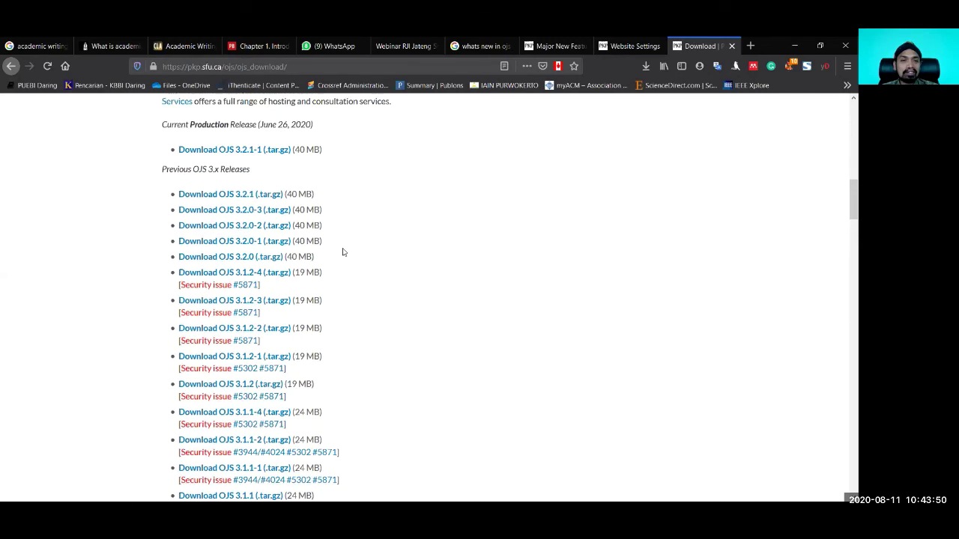
scroll(300, 378, down, 3)
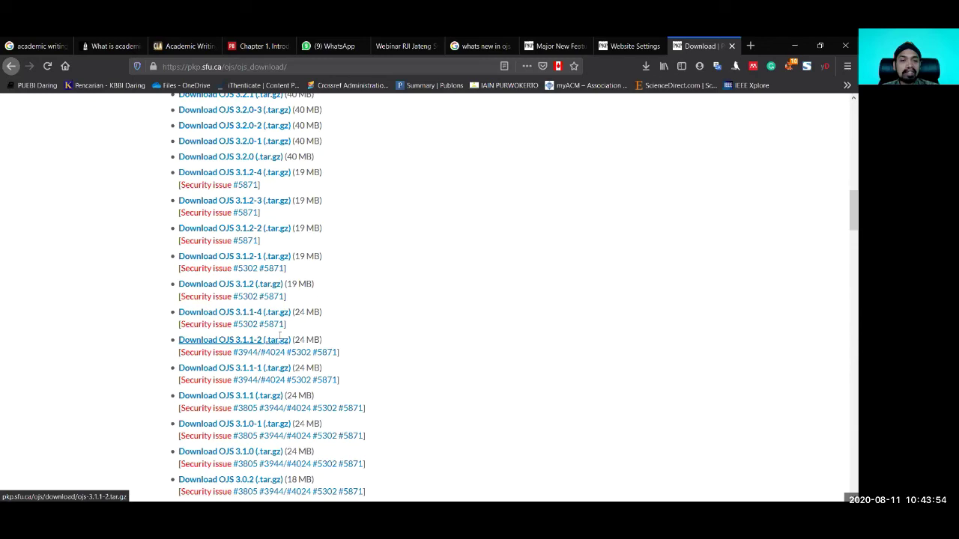
scroll(281, 341, up, 3)
mouse_move(291, 271)
mouse_down()
mouse_move(316, 274)
mouse_move(298, 272)
mouse_up()
click(318, 275)
click(330, 280)
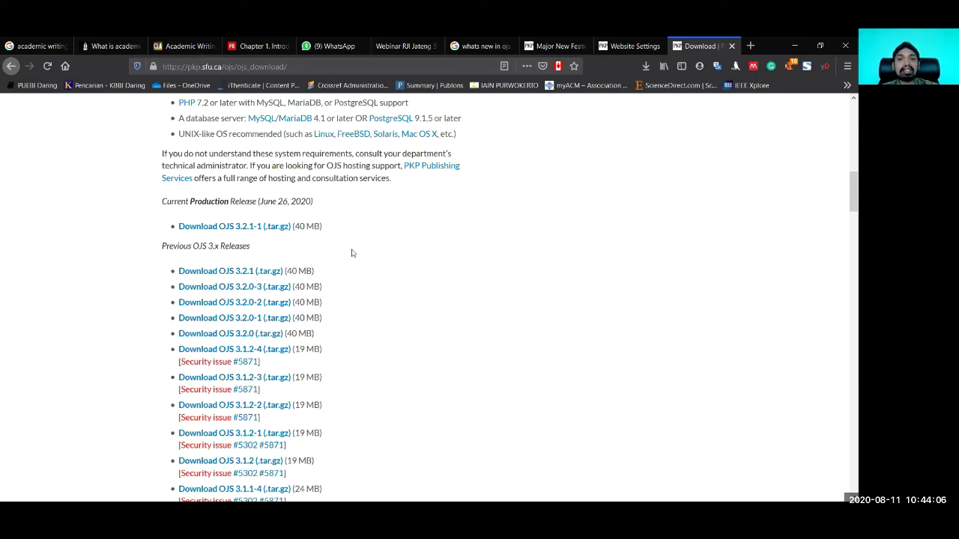
Step: Review the OJS 3.x server system requirements together with the available release versions
scroll(384, 259, up, 3)
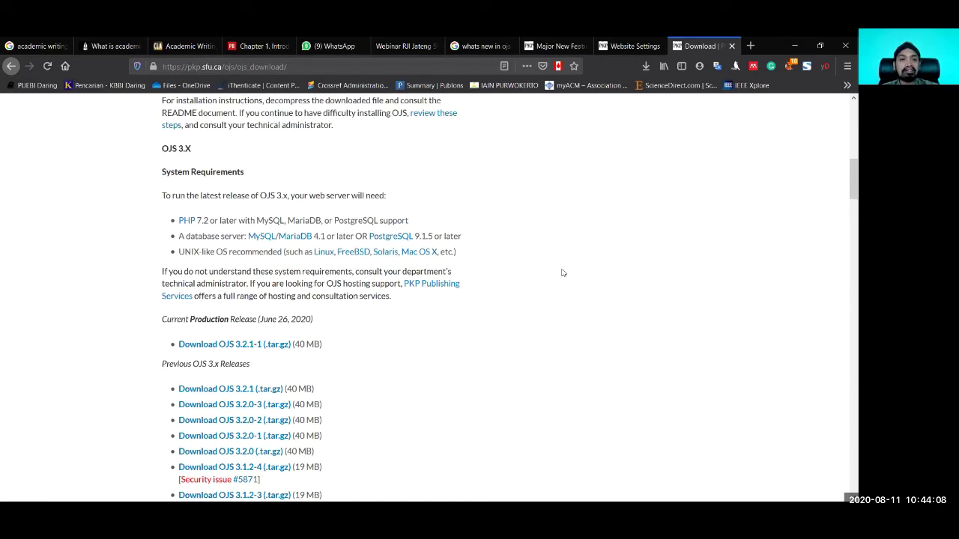
scroll(361, 264, up, 2)
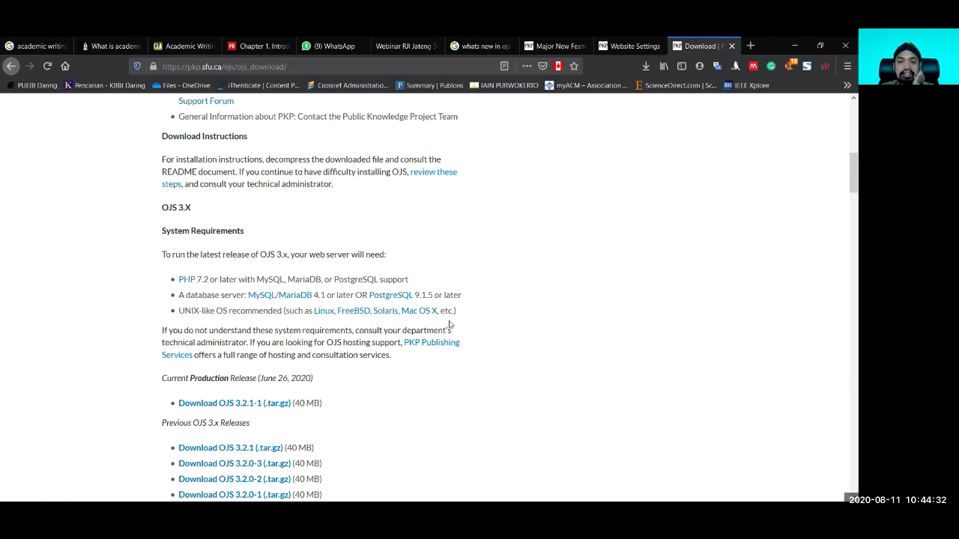
scroll(499, 373, down, 1)
scroll(499, 374, down, 3)
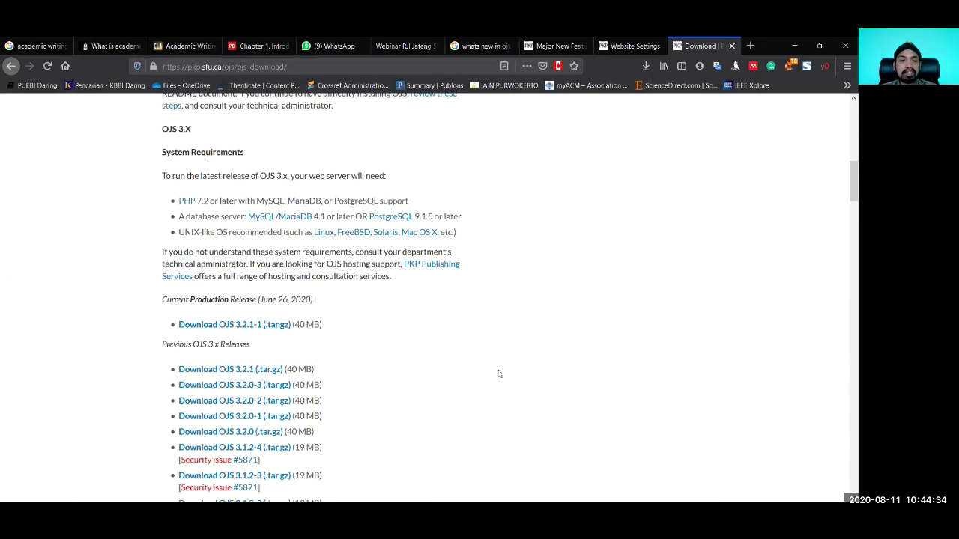
scroll(367, 292, down, 1)
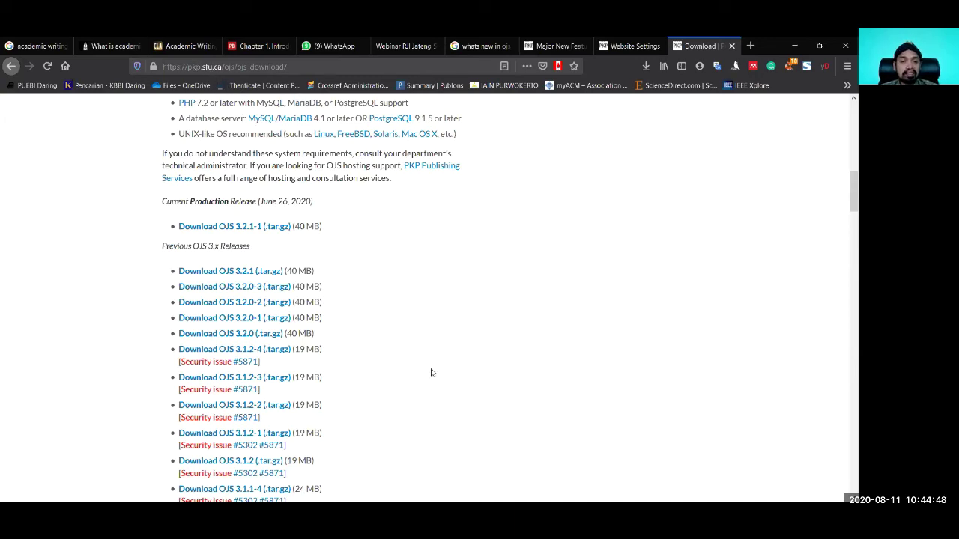
scroll(442, 370, down, 6)
scroll(468, 366, up, 4)
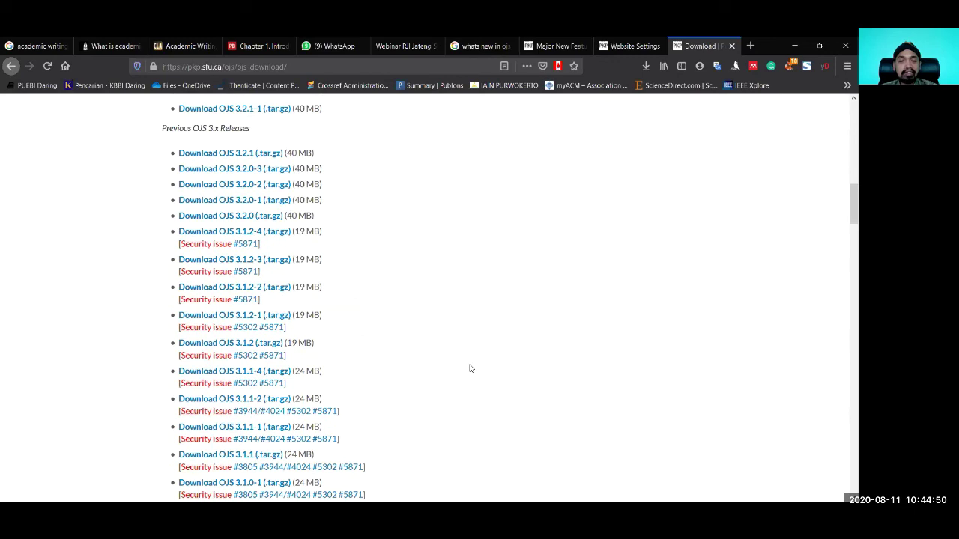
scroll(514, 364, down, 5)
scroll(516, 355, up, 9)
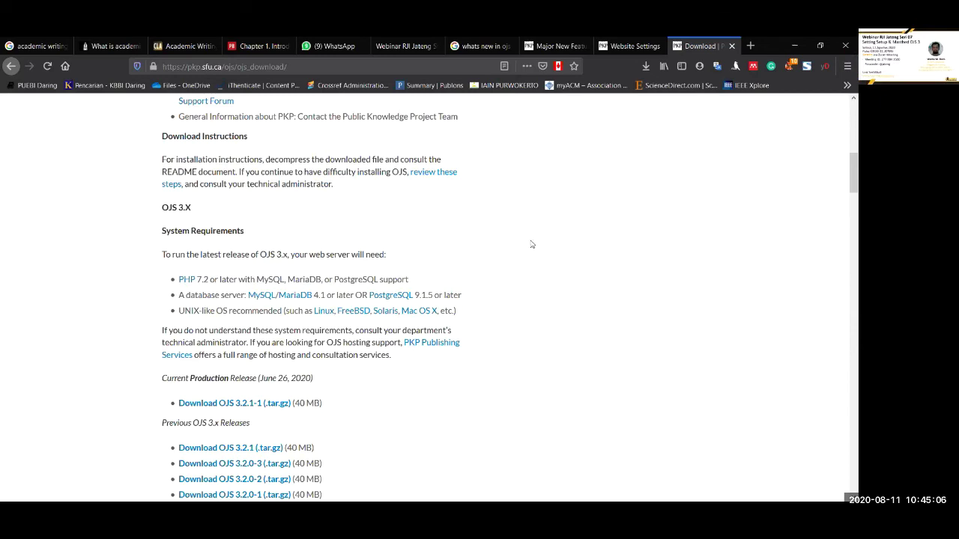
scroll(533, 246, down, 3)
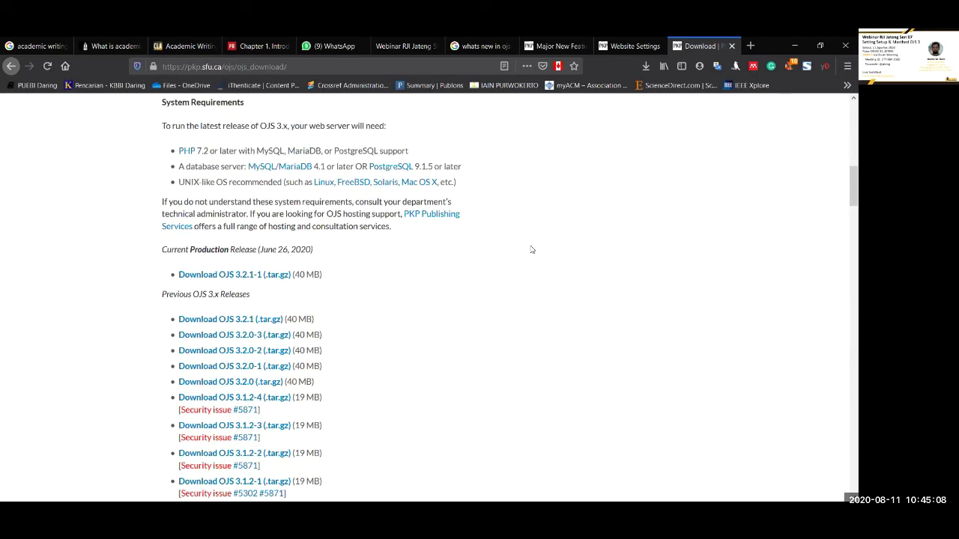
scroll(532, 250, down, 1)
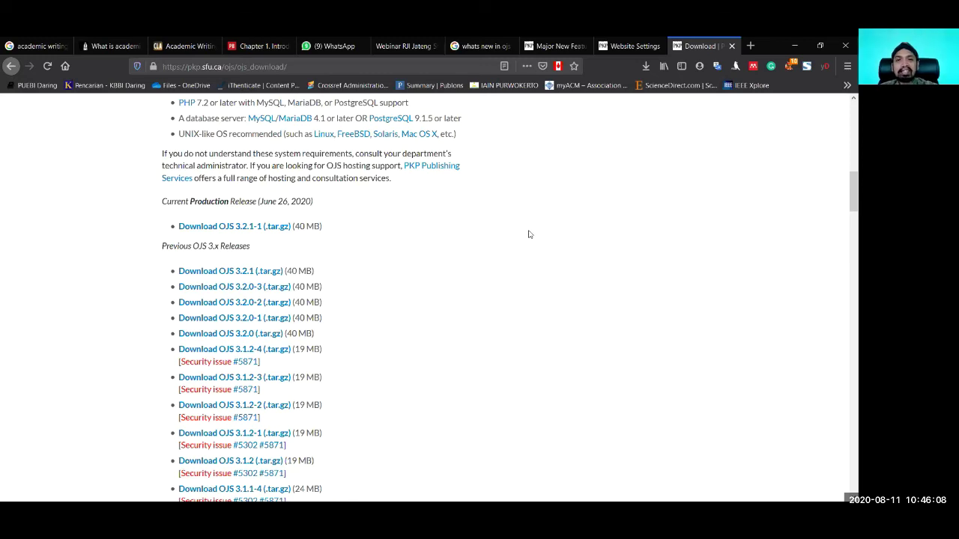
scroll(564, 280, up, 5)
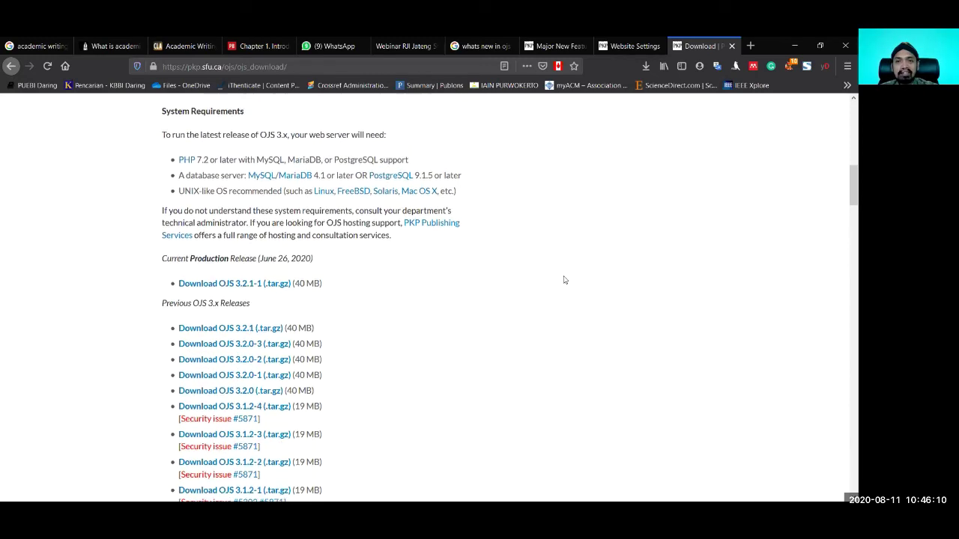
scroll(569, 302, down, 2)
scroll(450, 306, down, 1)
scroll(450, 306, up, 3)
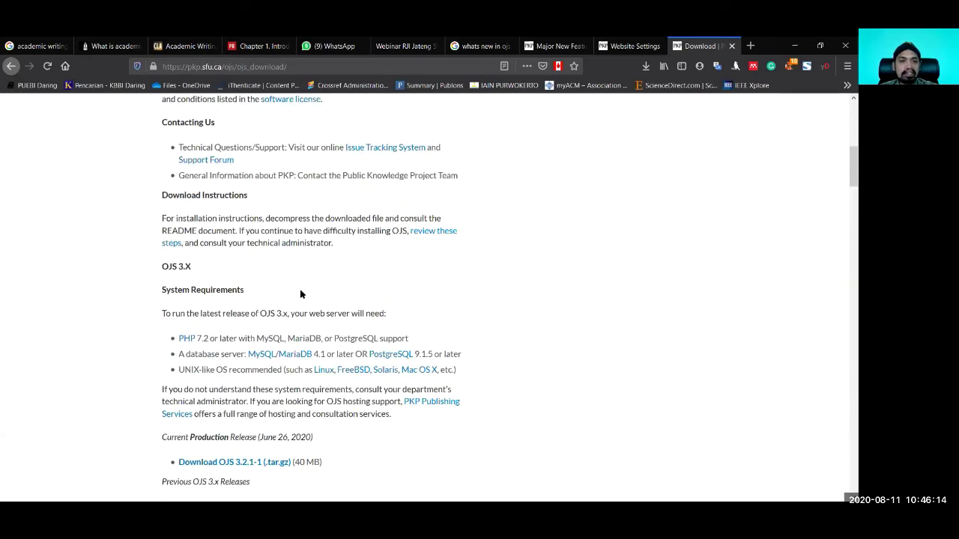
Step: Save the current production release archive ojs-3.2.1-1.tar.gz and open the folder containing the download
scroll(270, 300, up, 10)
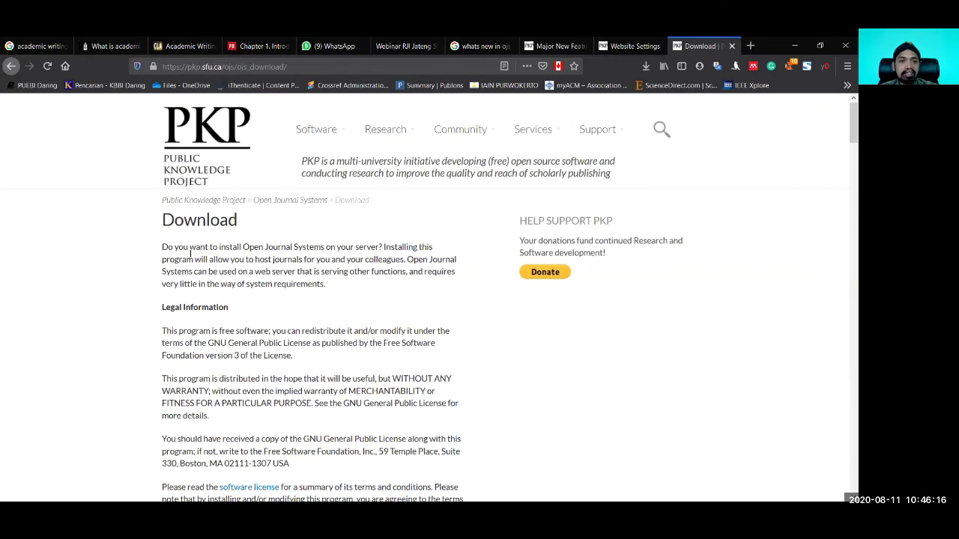
scroll(304, 310, down, 6)
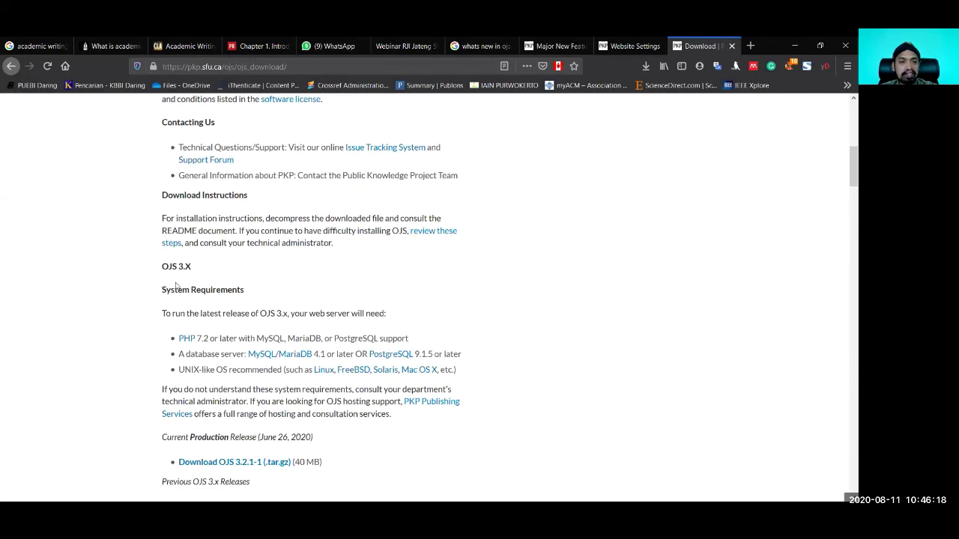
scroll(286, 300, down, 3)
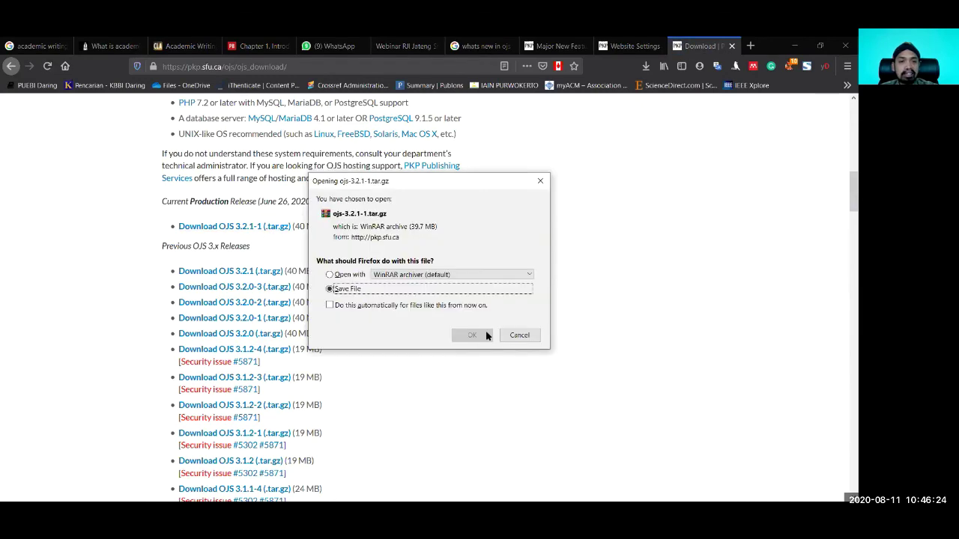
click(468, 337)
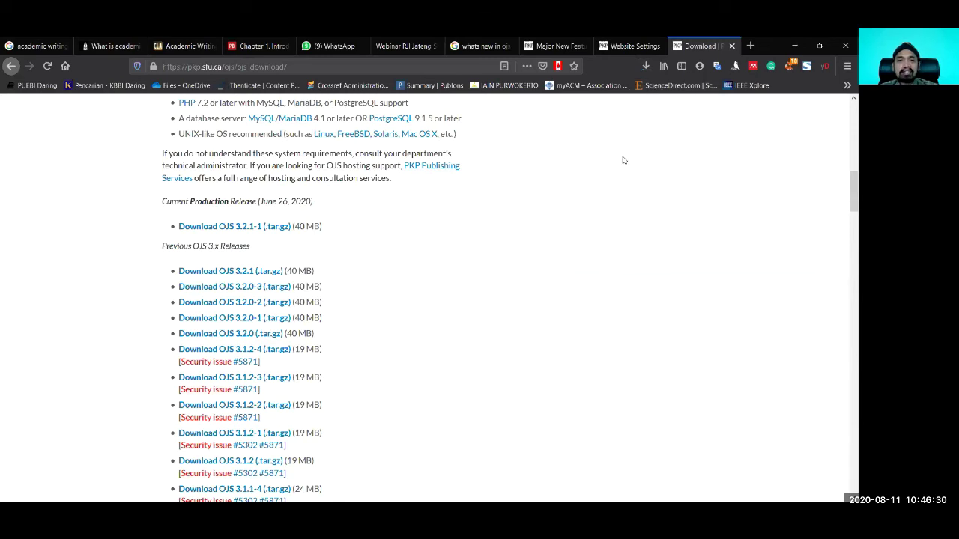
scroll(618, 247, up, 2)
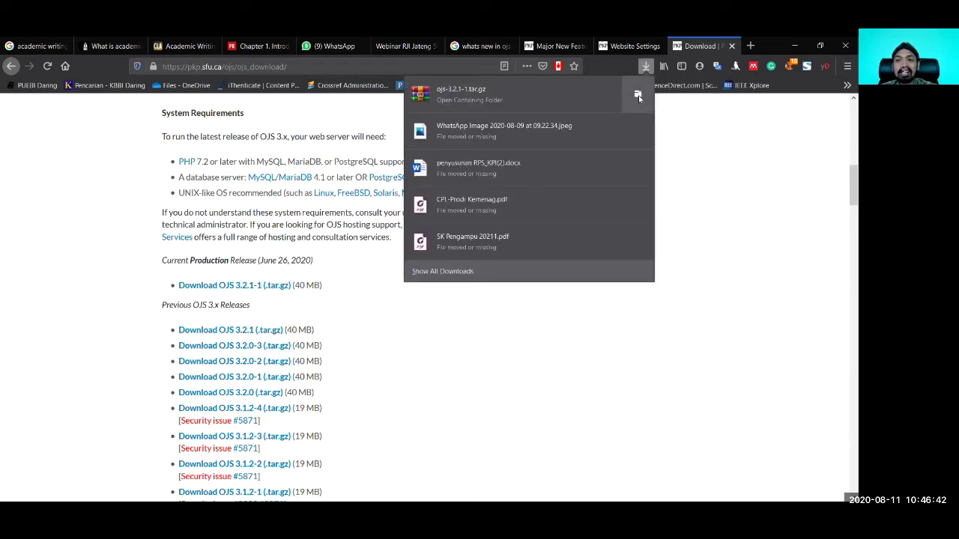
click(638, 96)
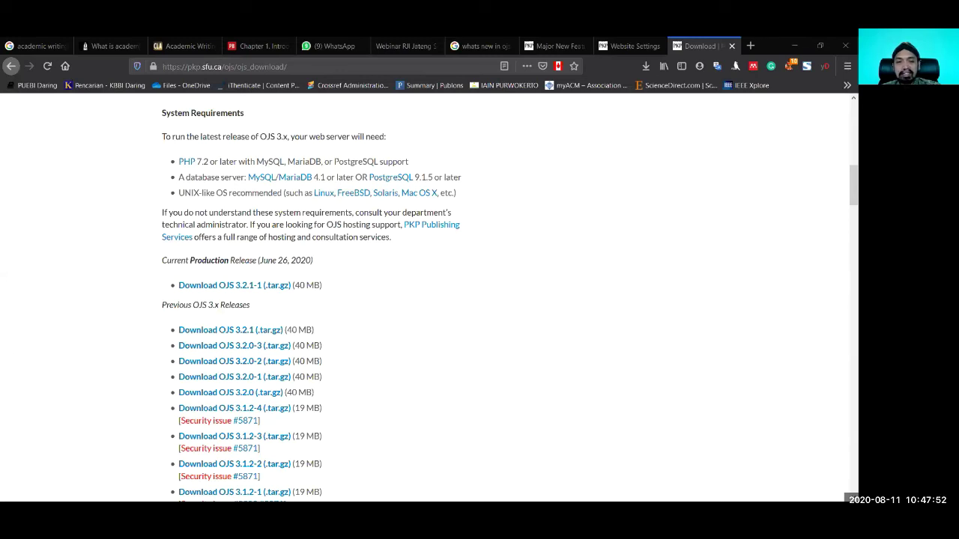
Step: Return to the KOMUNIKA journal's Website Settings page and open its Languages settings
scroll(574, 359, up, 2)
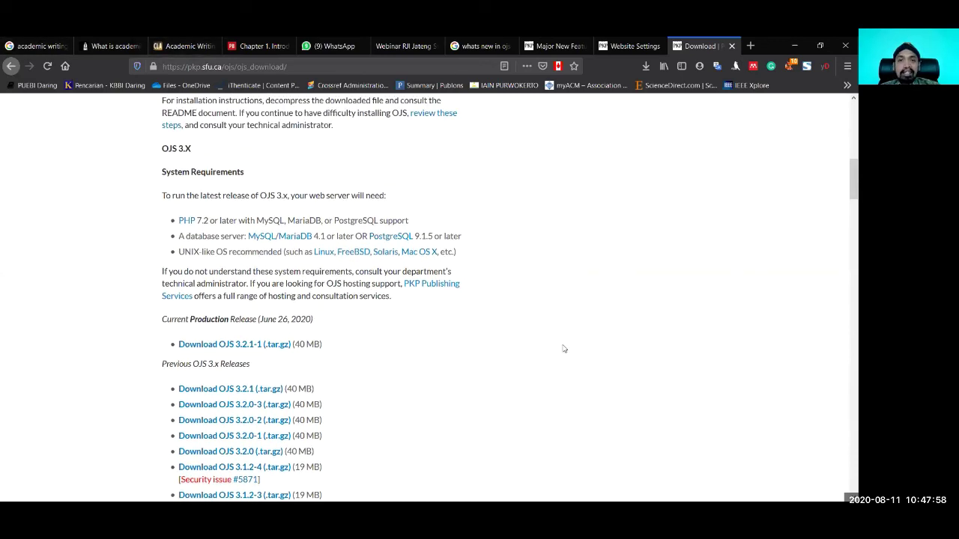
scroll(566, 350, up, 2)
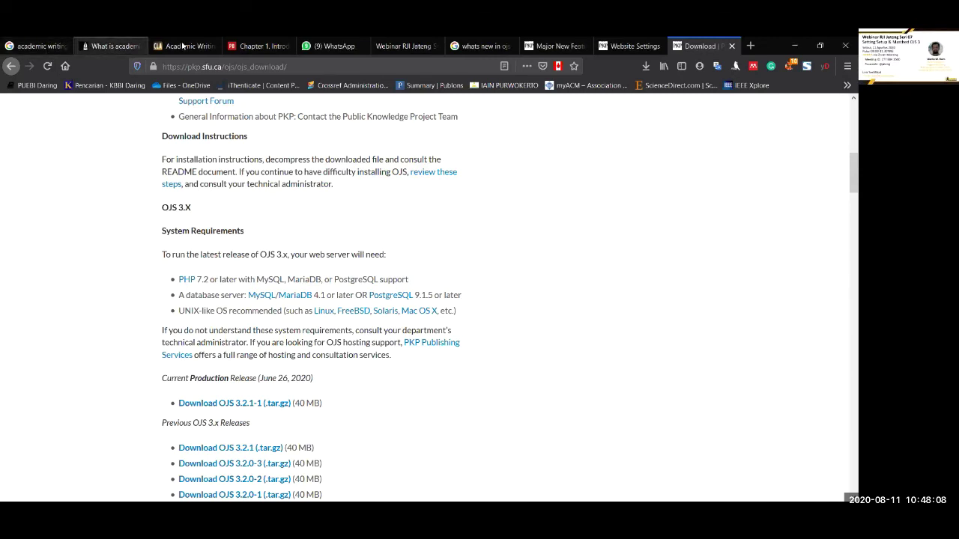
click(107, 47)
click(182, 46)
key(ctrl+Tab)
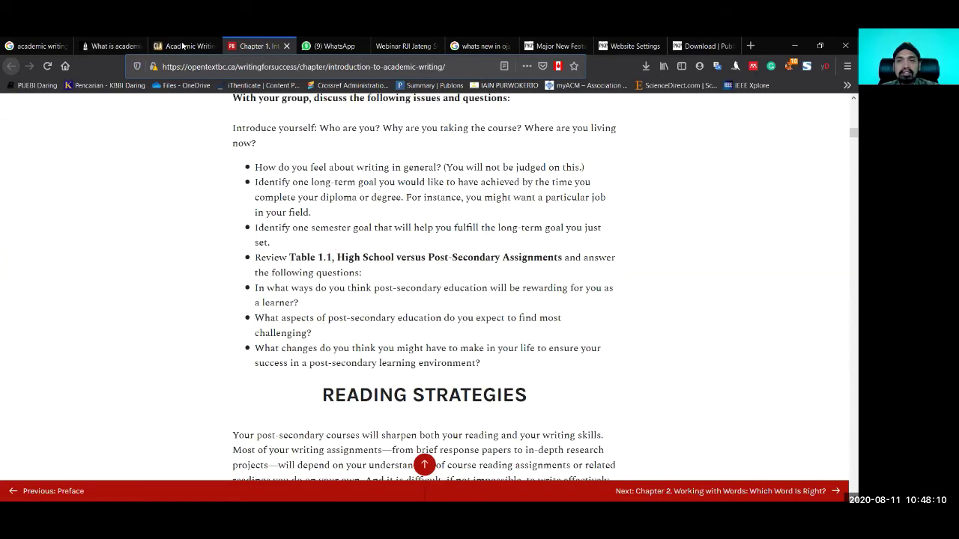
click(629, 50)
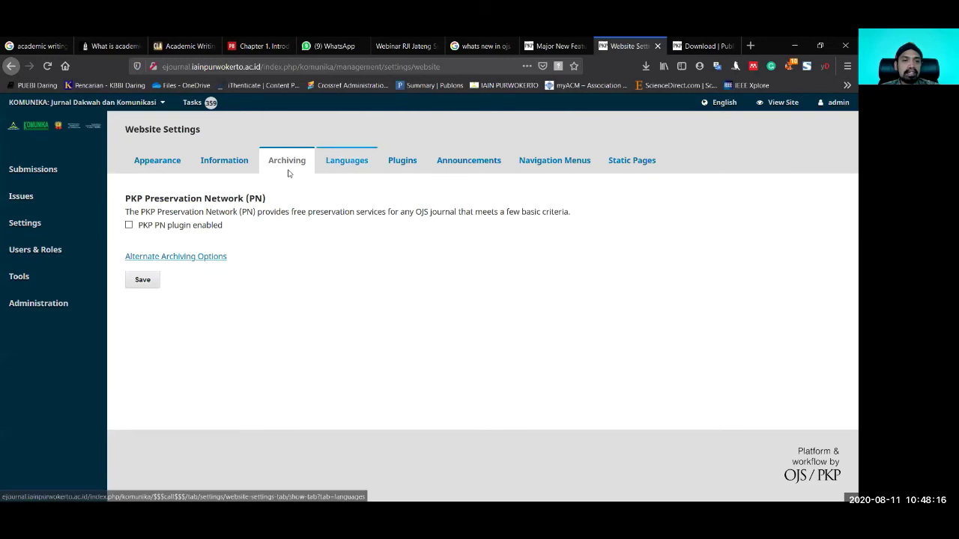
click(367, 161)
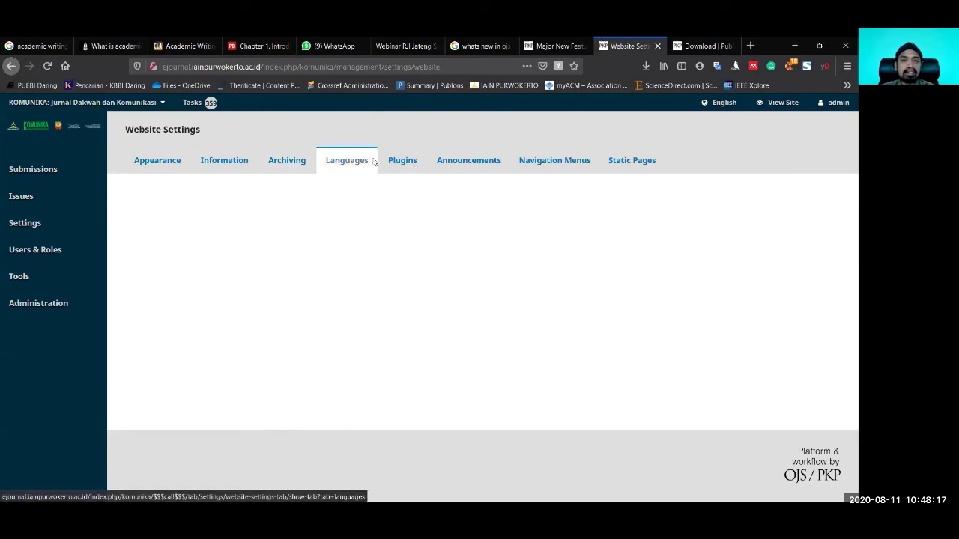
Step: Open the journal's Plugins settings and look through the installed metadata and block plugins
click(411, 160)
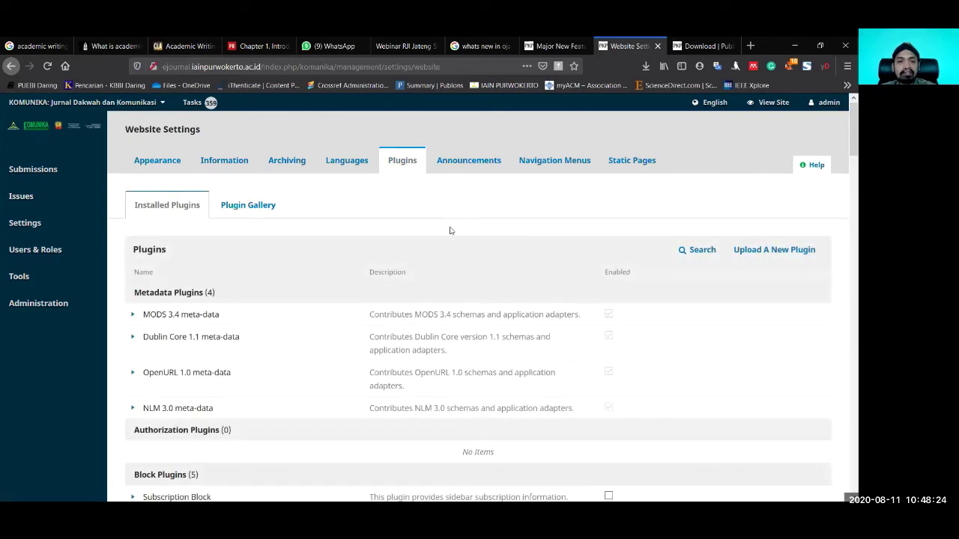
scroll(448, 294, down, 3)
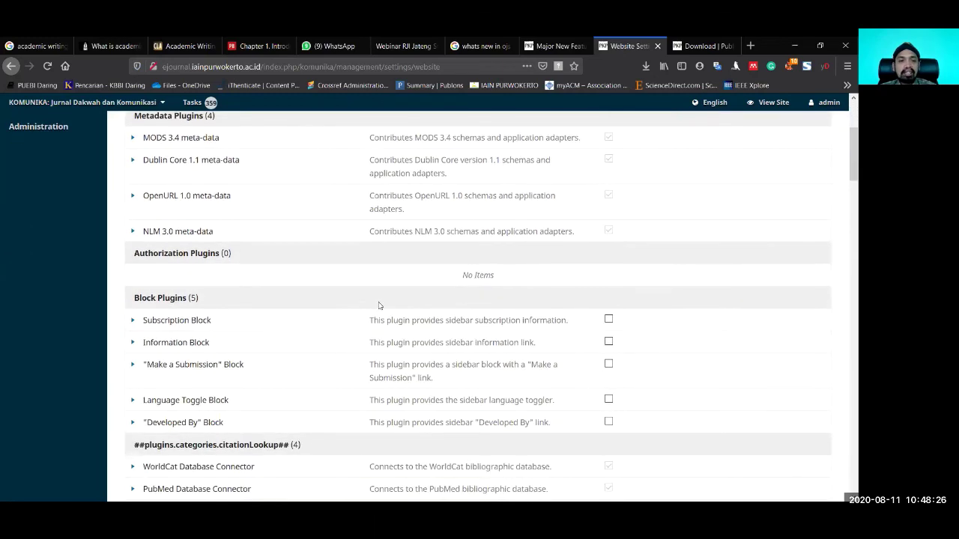
scroll(370, 265, up, 1)
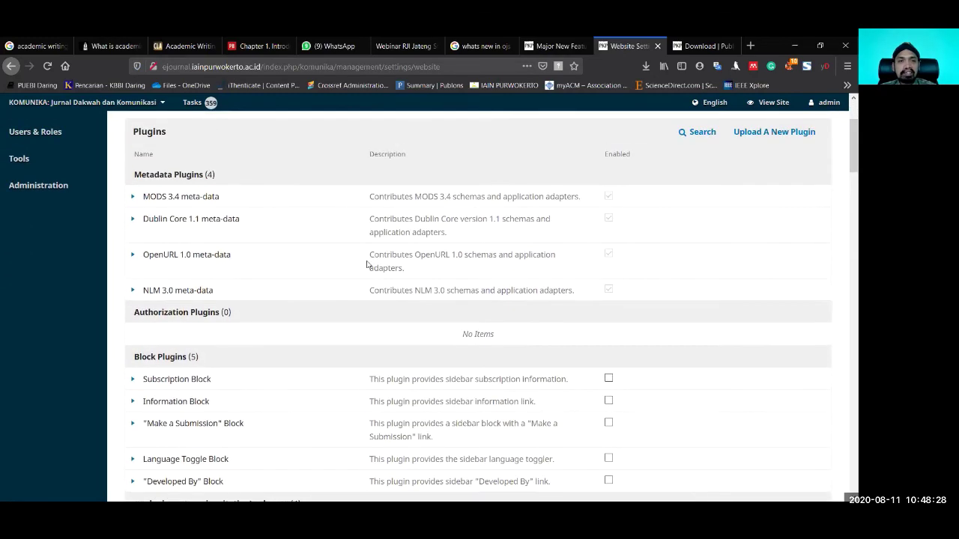
Step: Enable the "Make a Submission" Block plugin among the journal's block plugins
scroll(368, 262, down, 3)
scroll(385, 266, down, 2)
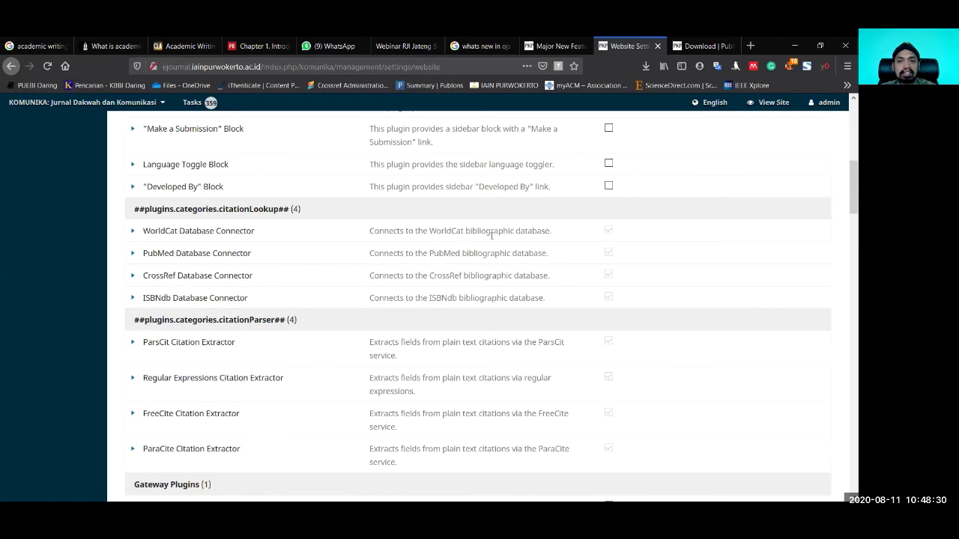
scroll(593, 247, up, 1)
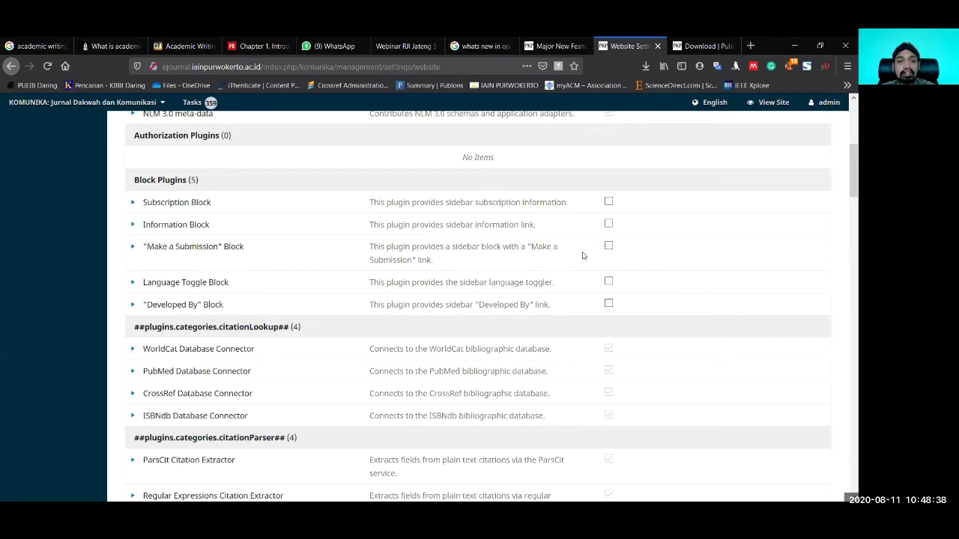
click(609, 247)
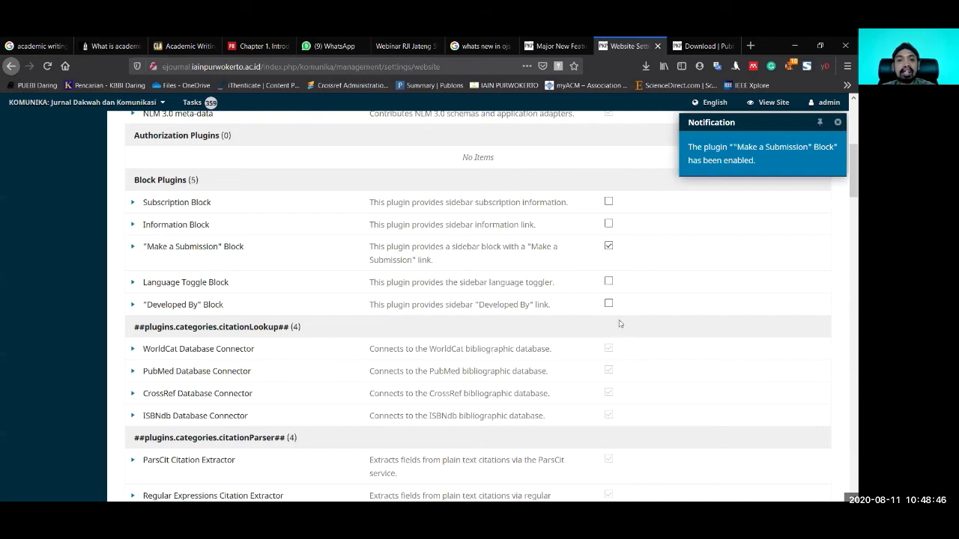
Step: Find the Custom Block Manager plugin by searching the page for "cust" and open its custom blocks management
scroll(446, 352, down, 4)
scroll(449, 353, down, 5)
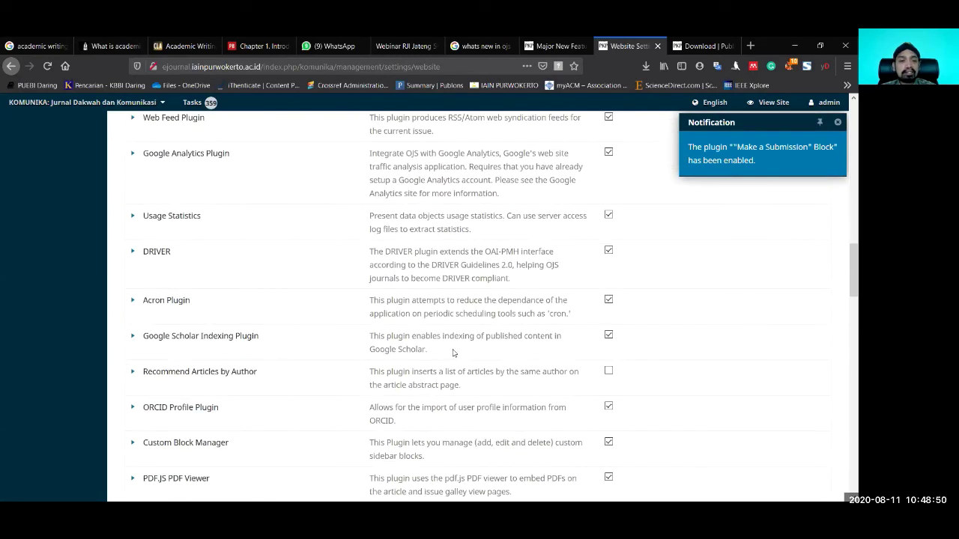
scroll(454, 353, down, 2)
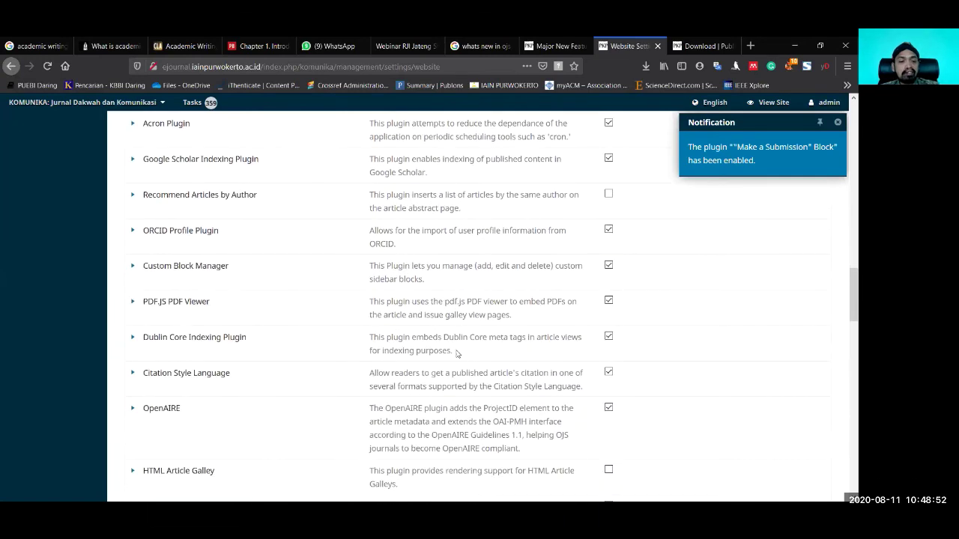
key(ctrl+f)
text(cust)
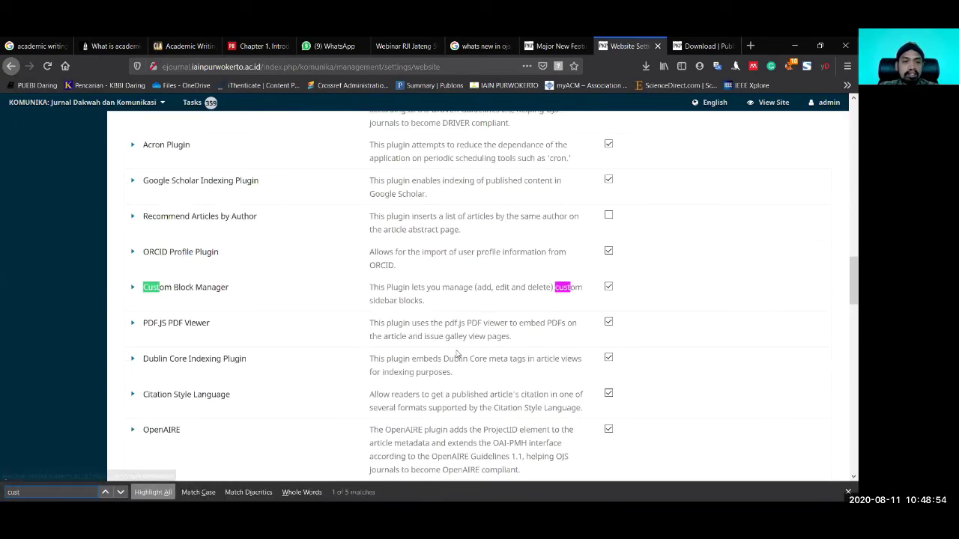
click(133, 289)
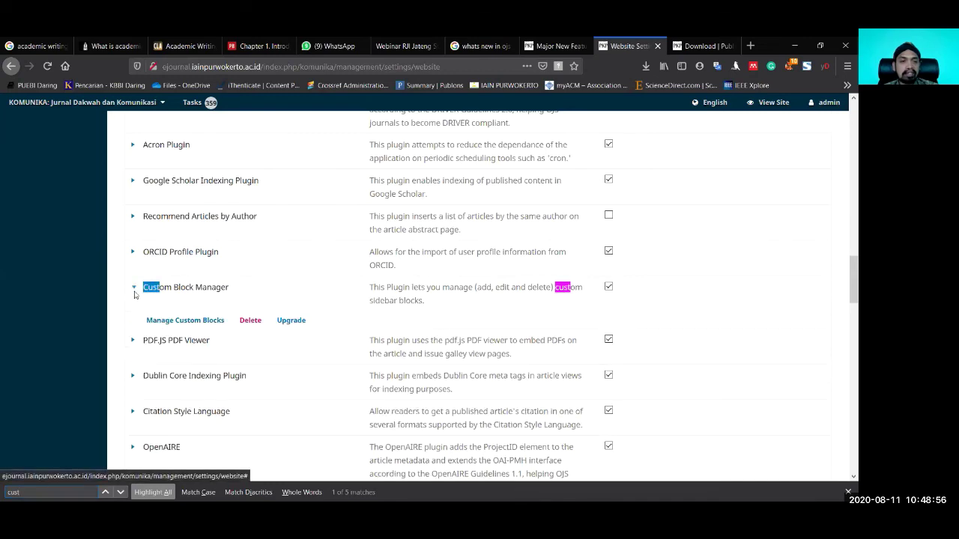
click(213, 327)
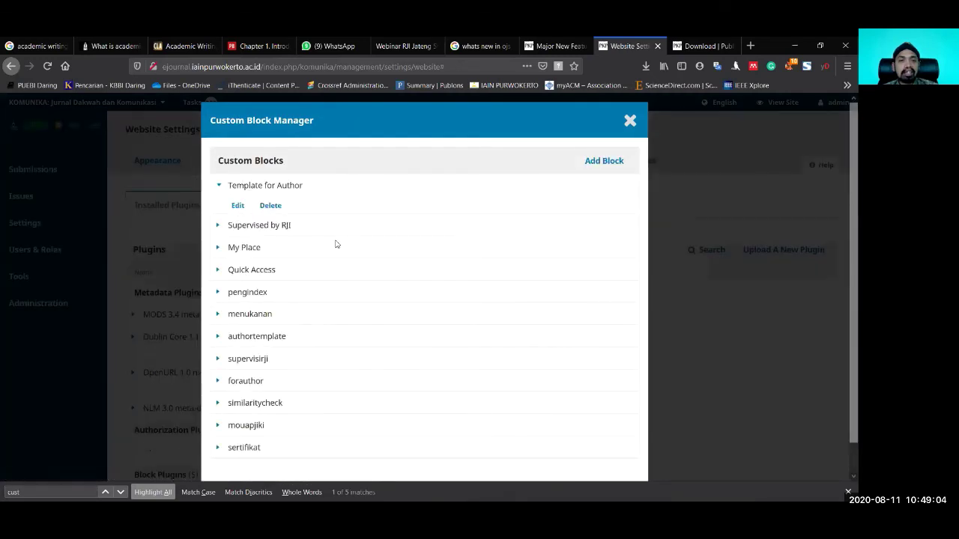
Step: Look over the custom blocks list and check the actions available for the Template for Author block
click(219, 187)
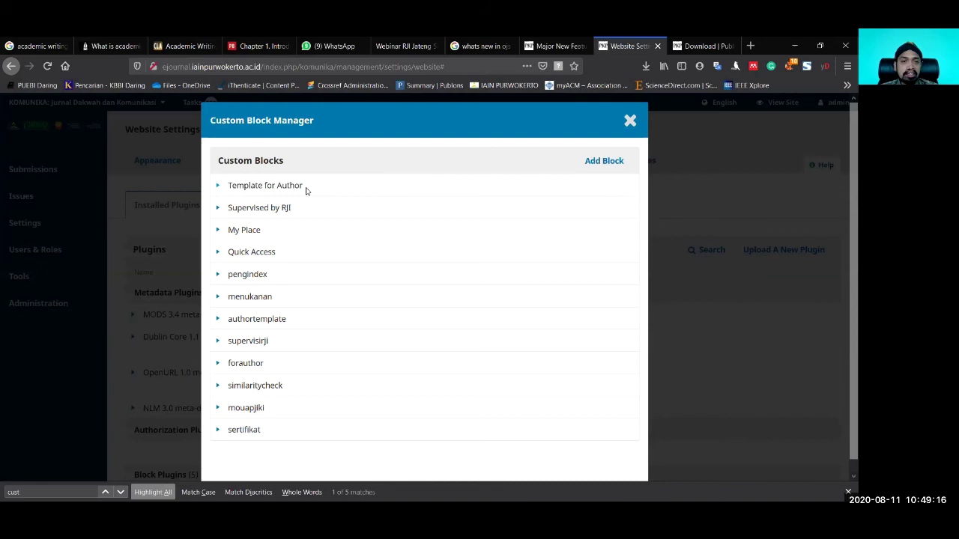
mouse_move(231, 207)
mouse_down()
mouse_move(271, 208)
mouse_move(219, 234)
mouse_move(241, 229)
mouse_move(236, 194)
mouse_up()
click(219, 235)
click(218, 234)
click(273, 234)
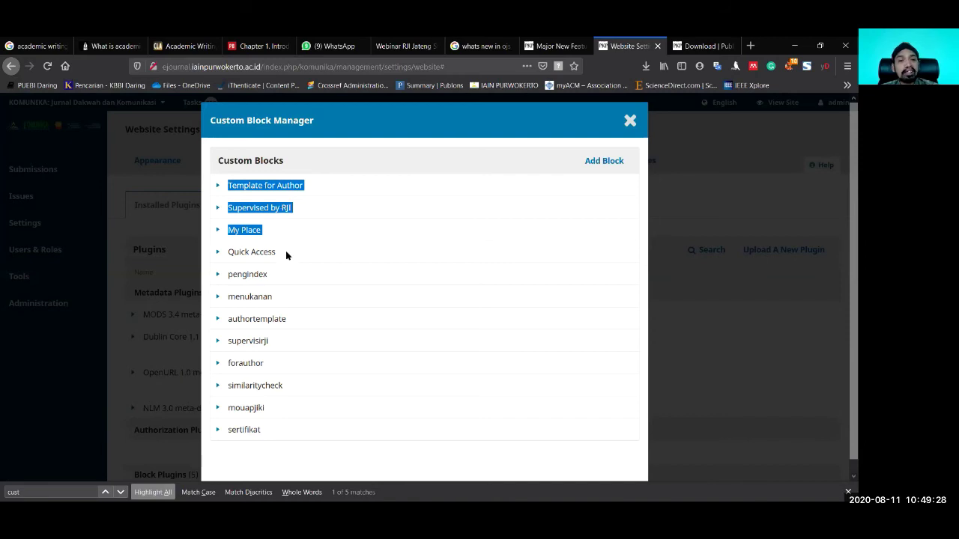
click(298, 230)
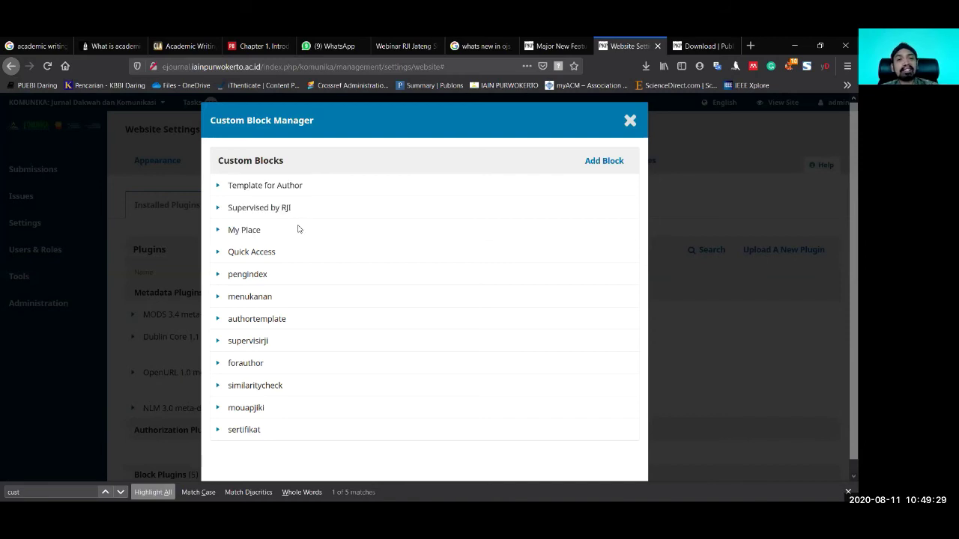
click(218, 187)
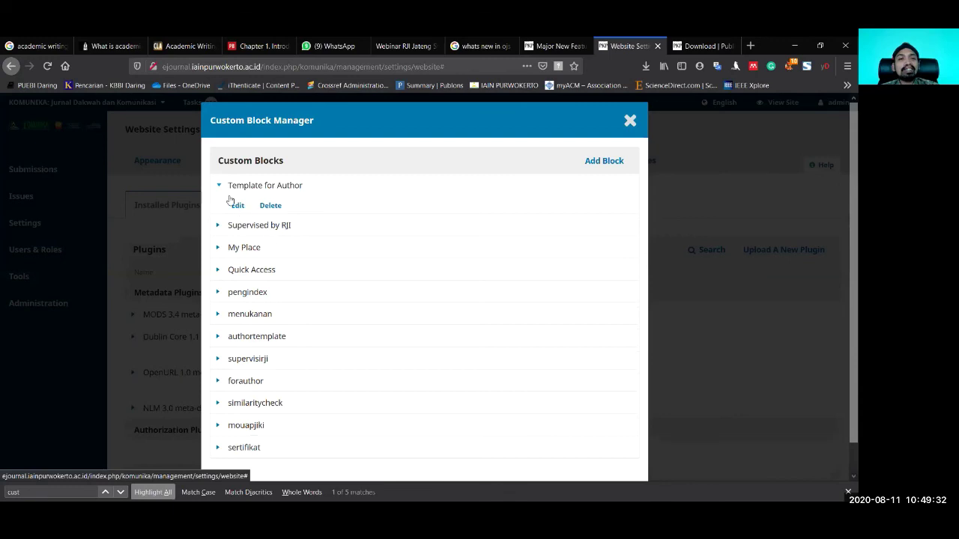
click(223, 187)
click(225, 189)
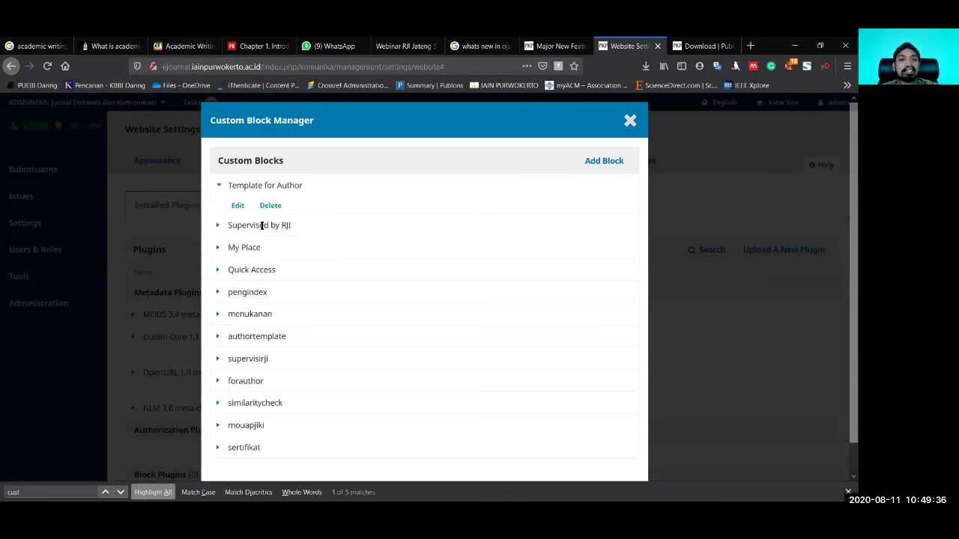
click(220, 186)
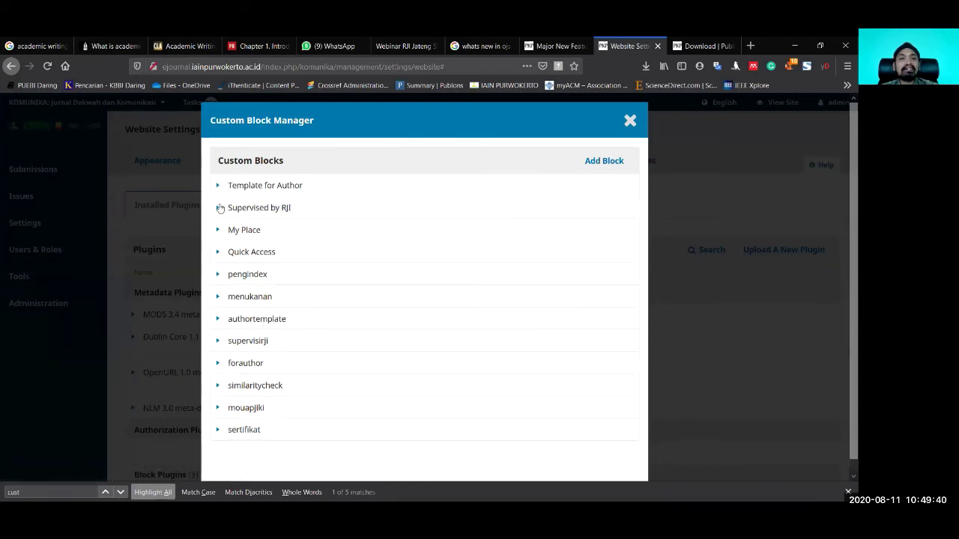
Step: Check the actions available for the Supervised by RJI, My Place and Template for Author blocks, collapsing each one again
click(221, 208)
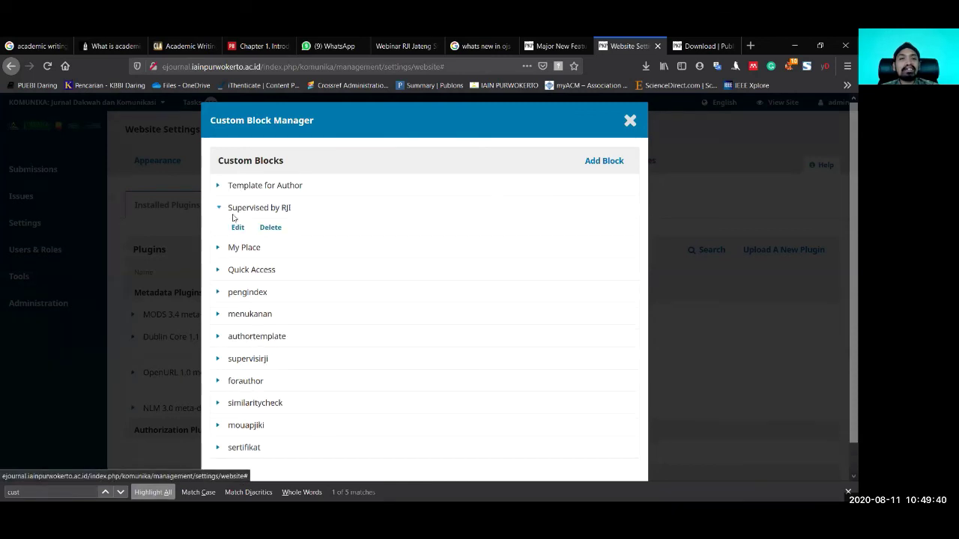
click(241, 254)
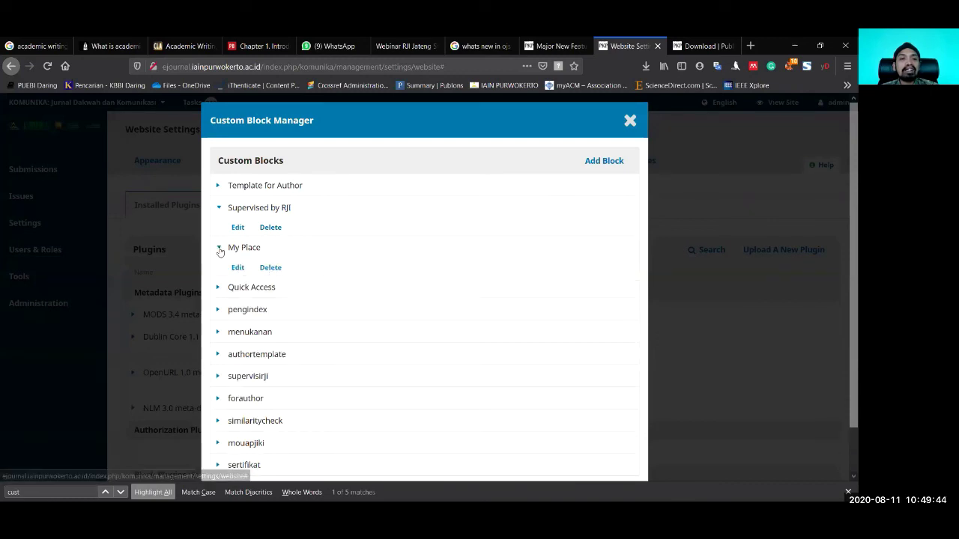
click(221, 249)
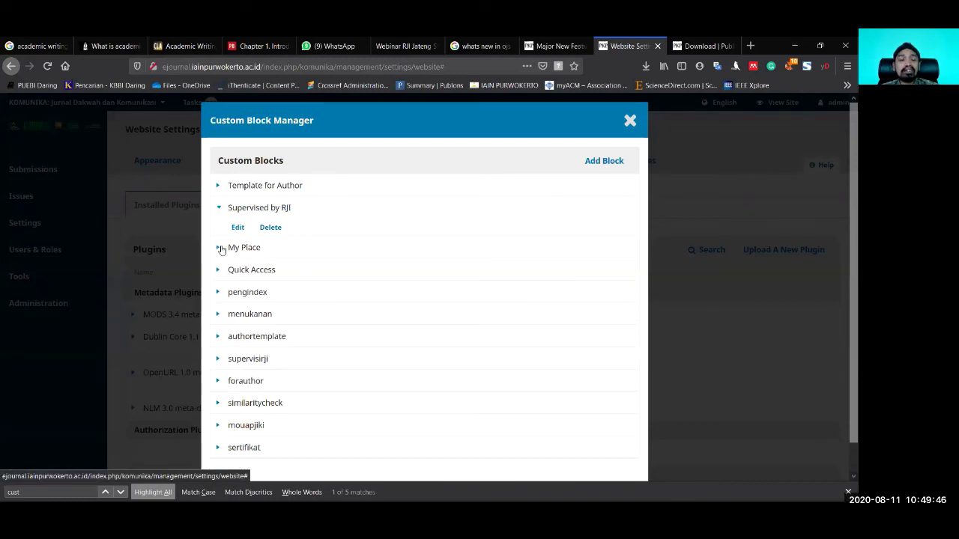
click(221, 209)
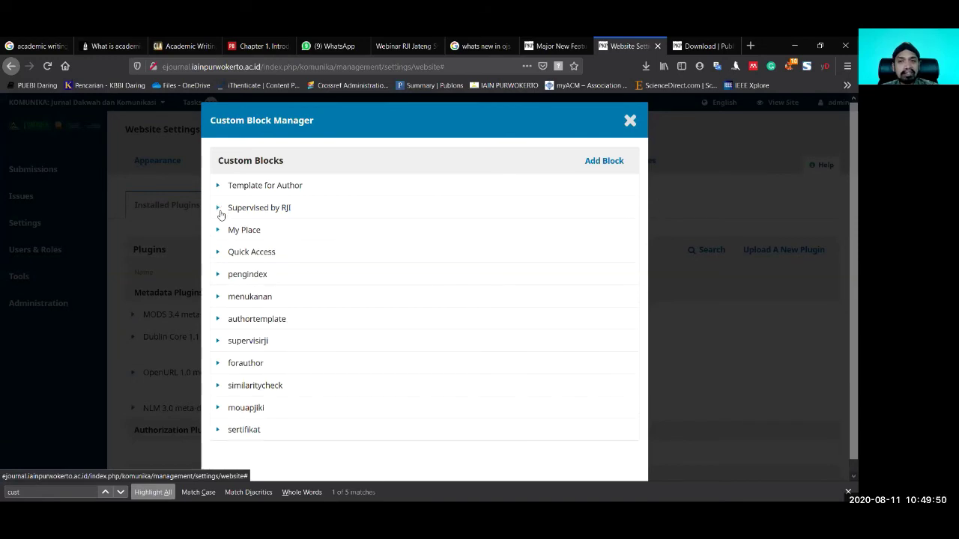
click(218, 187)
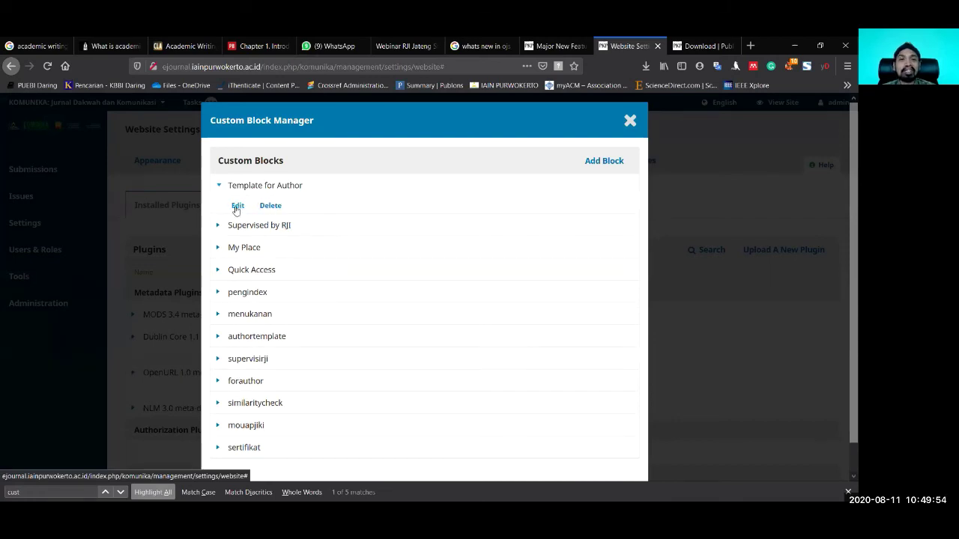
click(221, 187)
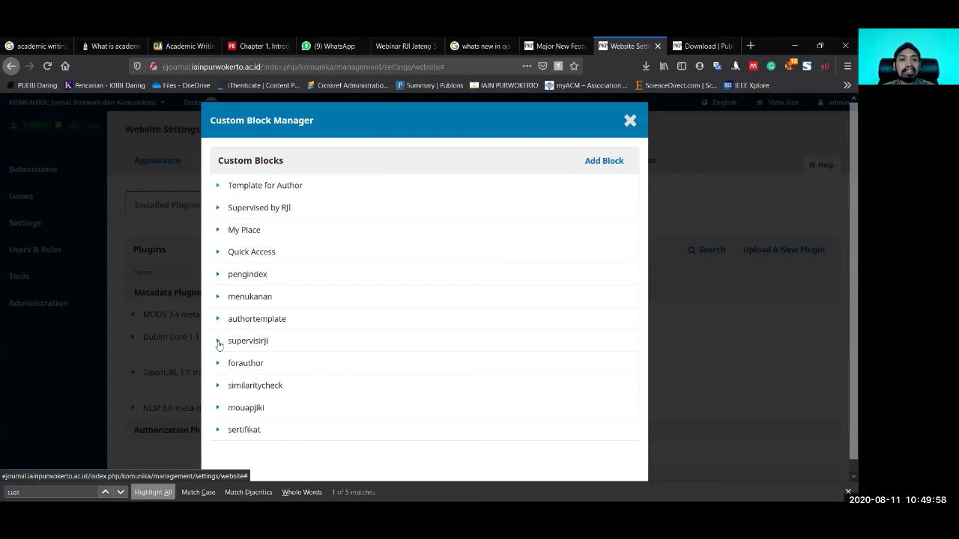
click(217, 208)
click(217, 208)
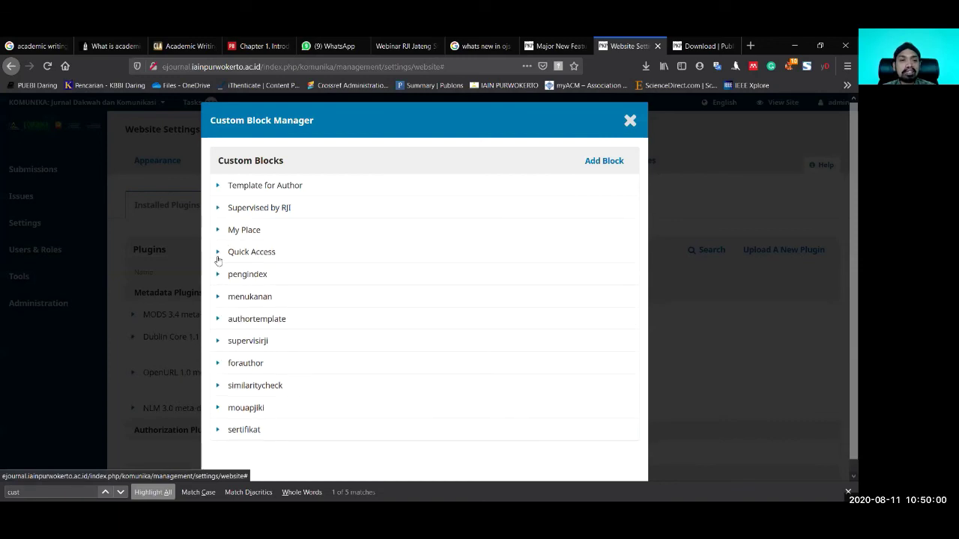
Step: Open the supervisirji custom block to view its content, and close it without saving
click(219, 346)
click(238, 363)
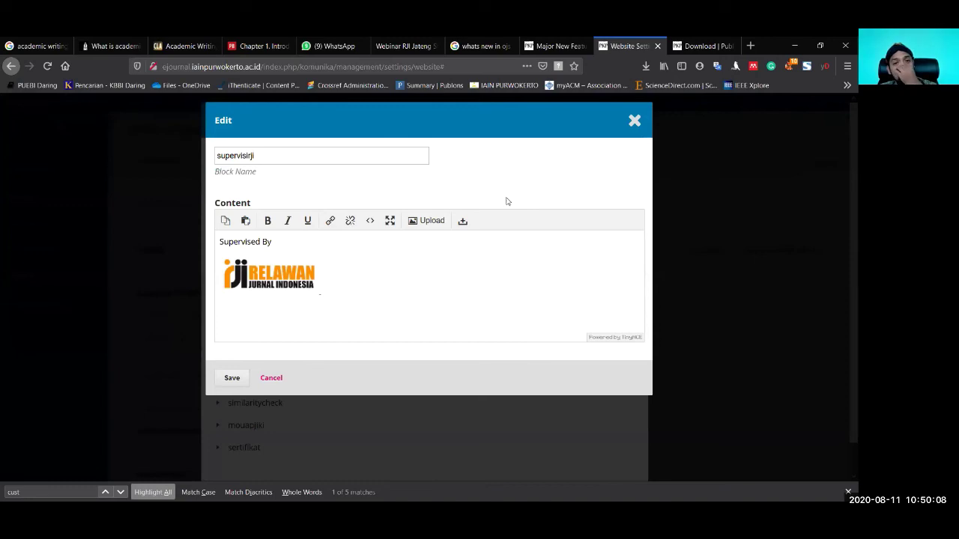
click(633, 120)
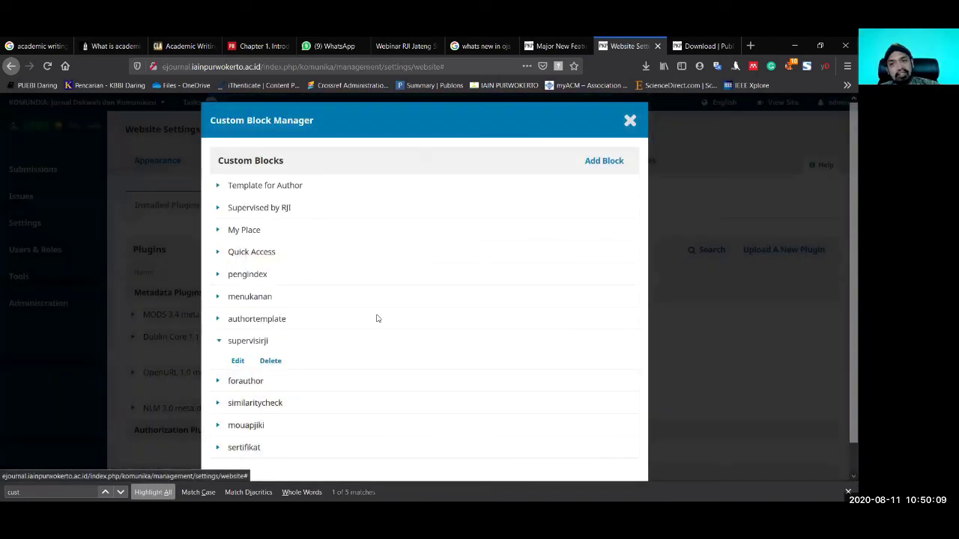
click(219, 342)
Step: View the full content of the forauthor custom block without saving, and check the actions of the similaritycheck block
click(219, 363)
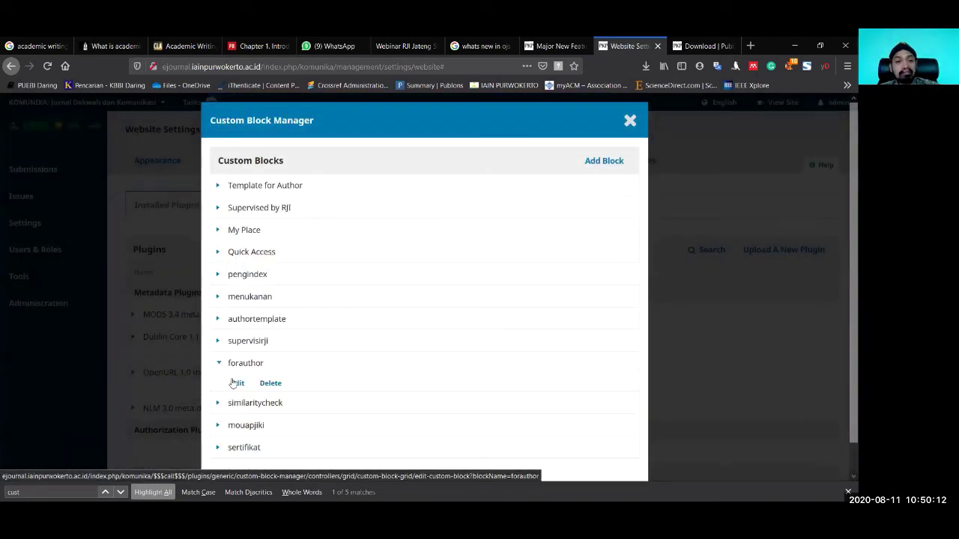
click(238, 383)
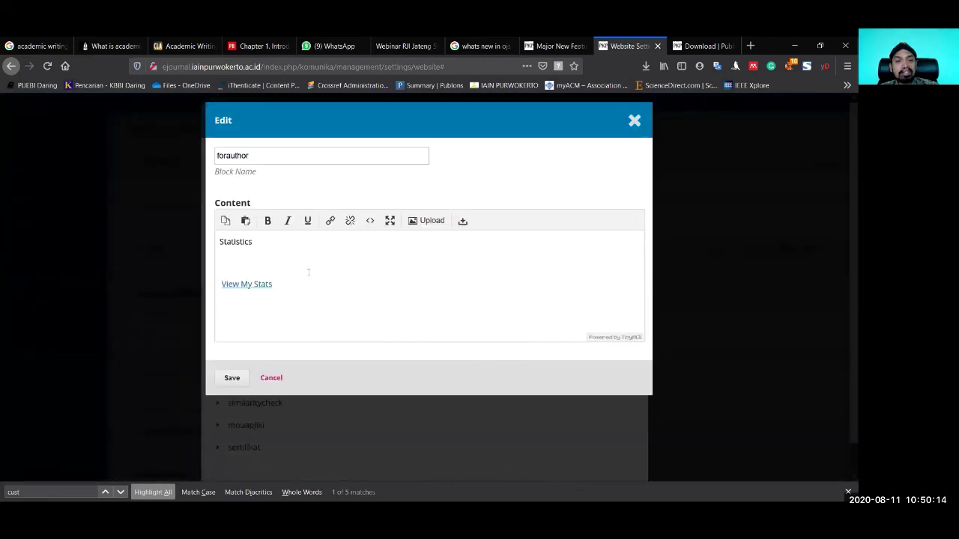
scroll(329, 282, down, 1)
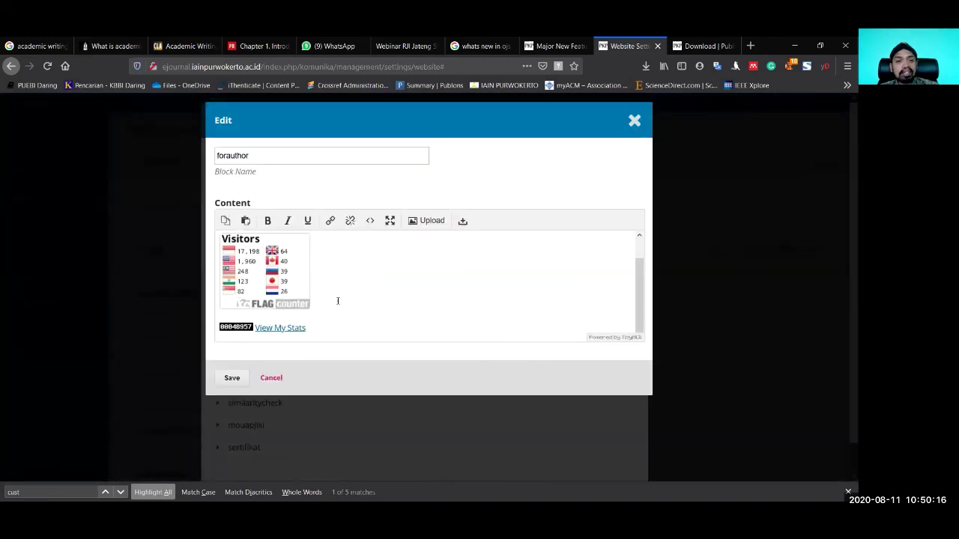
click(634, 121)
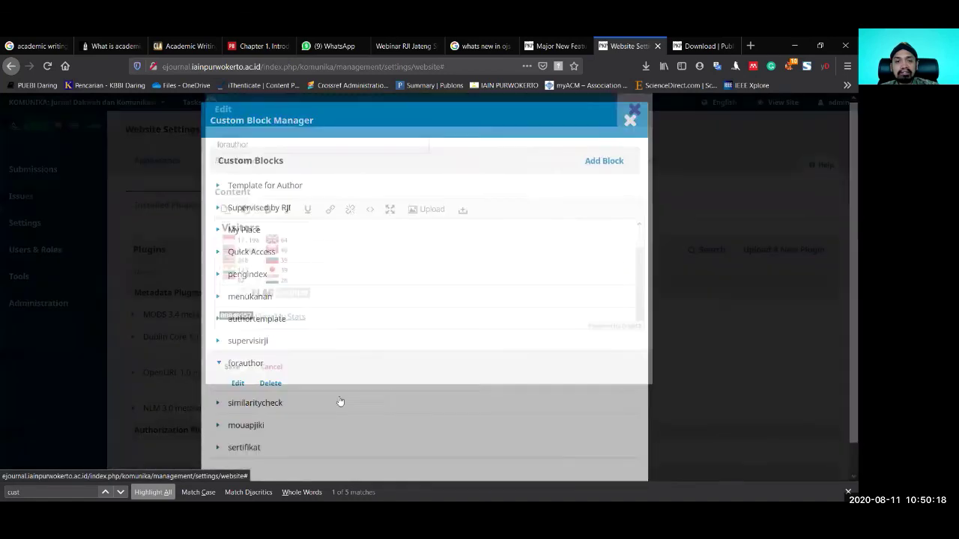
click(227, 403)
scroll(277, 424, down, 1)
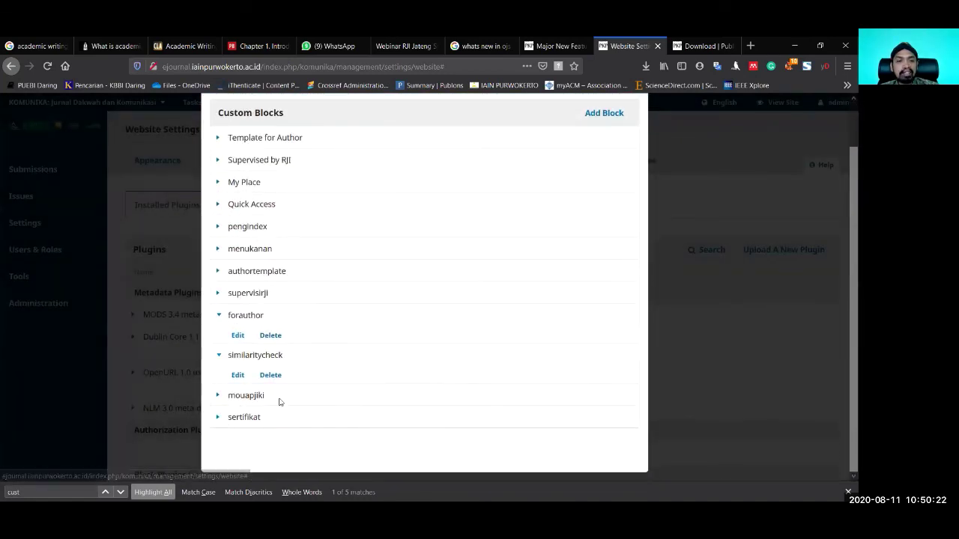
click(220, 356)
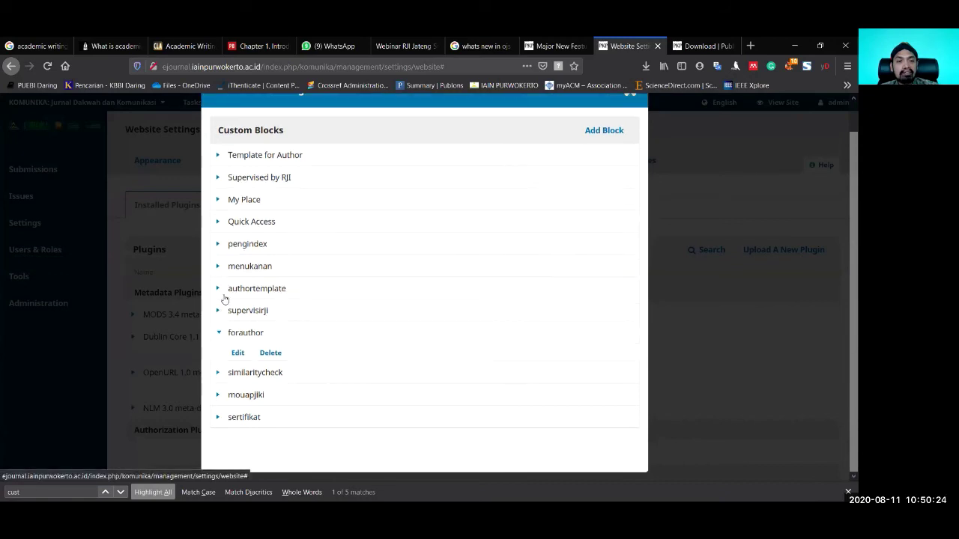
Step: Open the pengindex custom block for editing and inspect the indexing logos in its content, including Google and Sinta
click(222, 245)
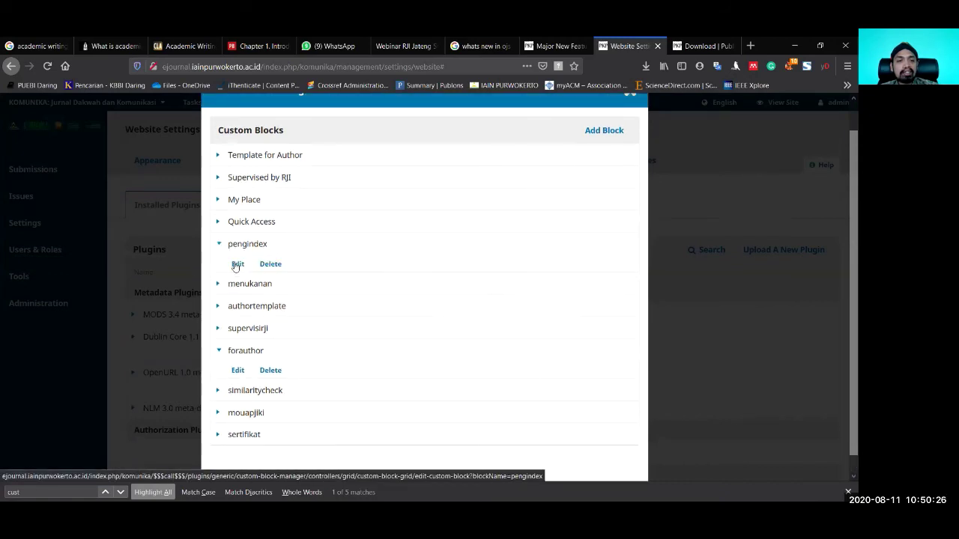
click(238, 264)
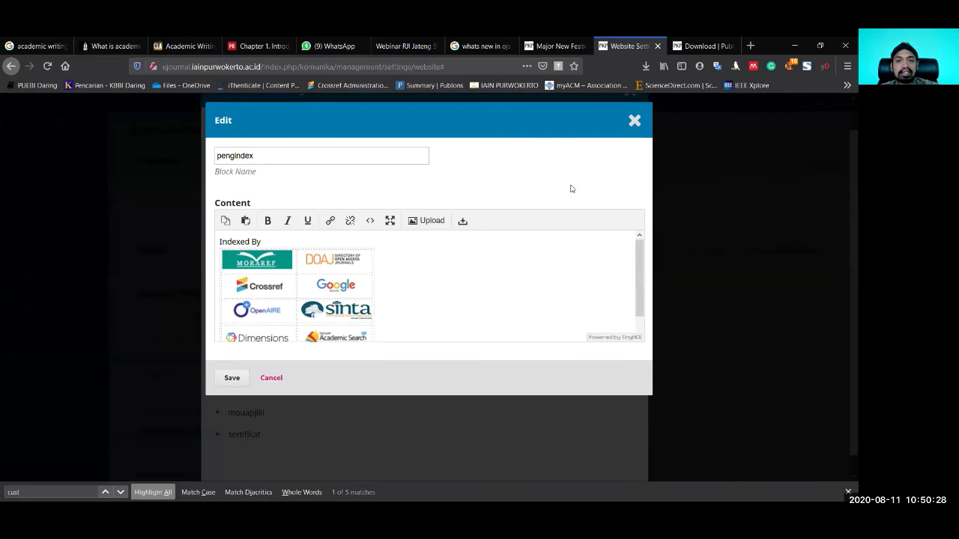
click(280, 260)
click(334, 263)
click(339, 290)
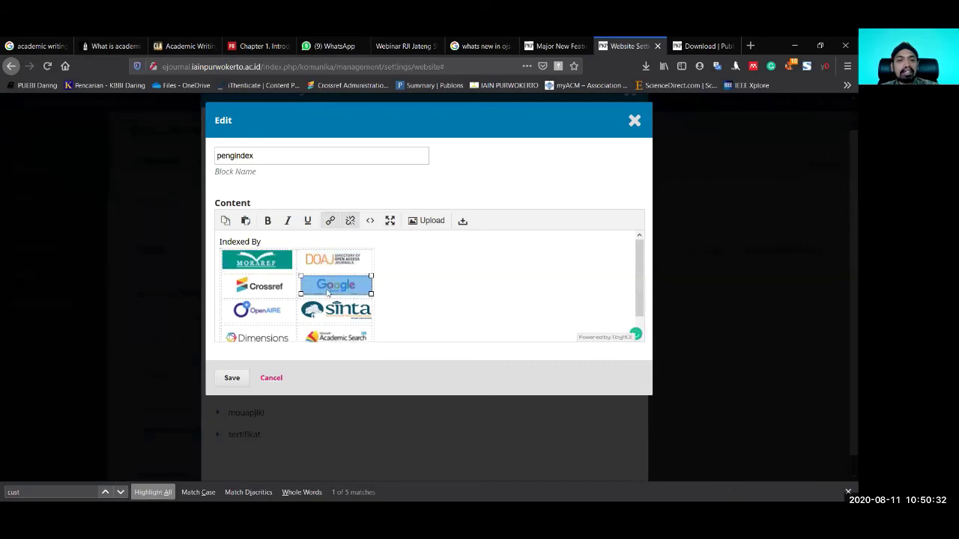
click(333, 315)
click(343, 292)
Step: Inspect the link behind the DOAJ logo, including its URL and target window, and cancel without changing it
click(338, 261)
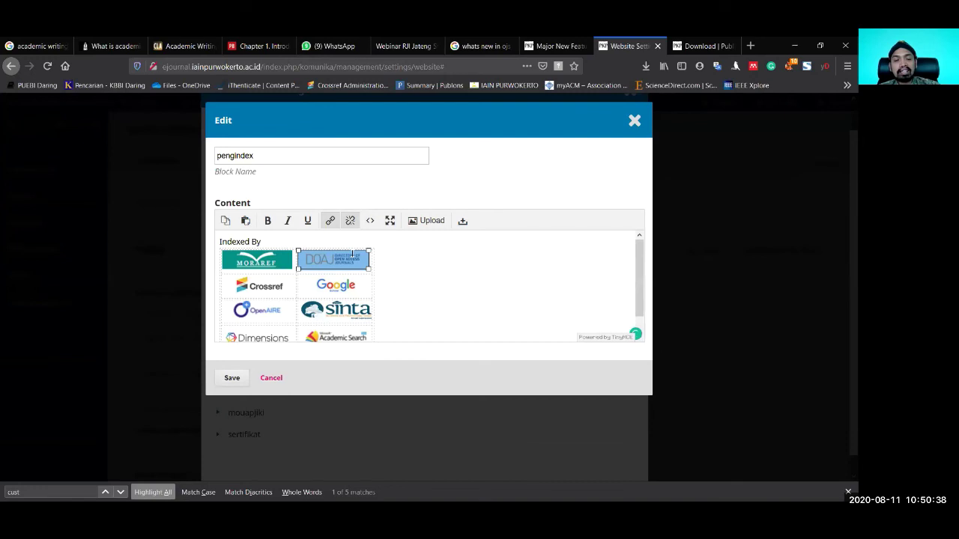
click(330, 220)
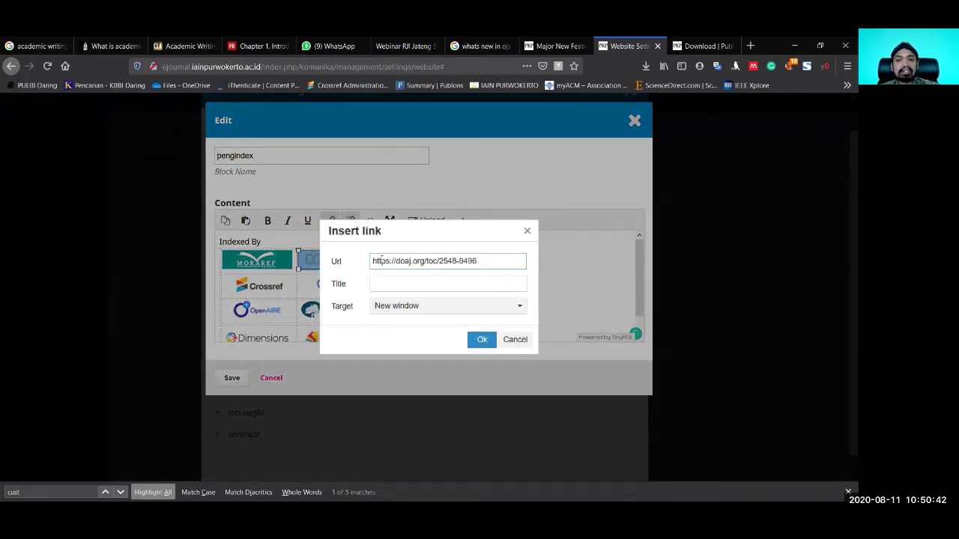
drag(479, 260, 374, 261)
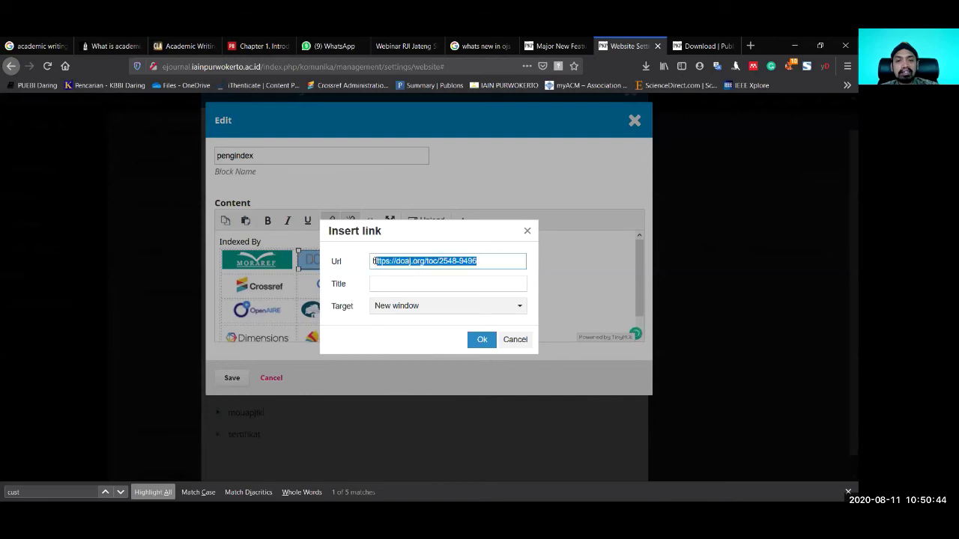
click(414, 308)
click(414, 308)
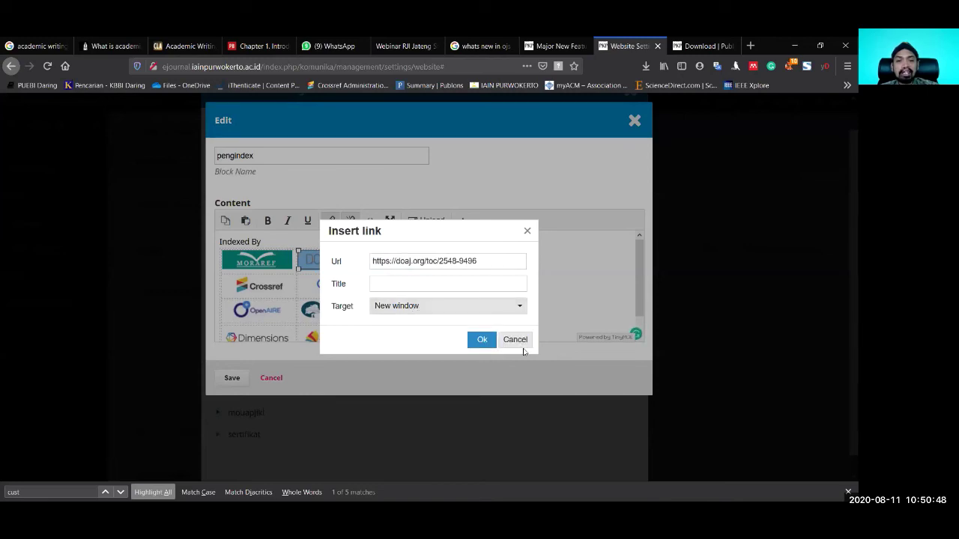
click(517, 343)
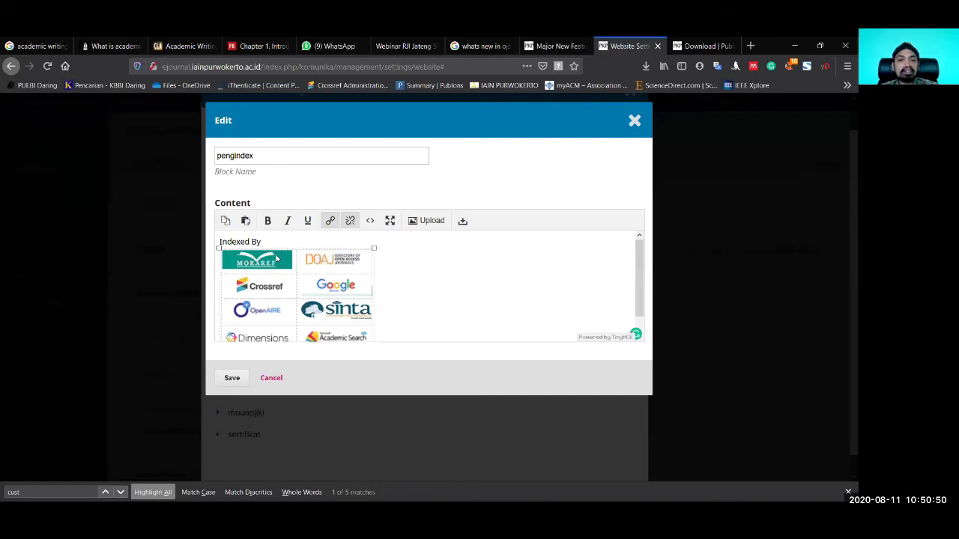
Step: Look over the remaining indexing logos, and close the pengindex block and the Custom Block Manager without saving
scroll(400, 283, down, 2)
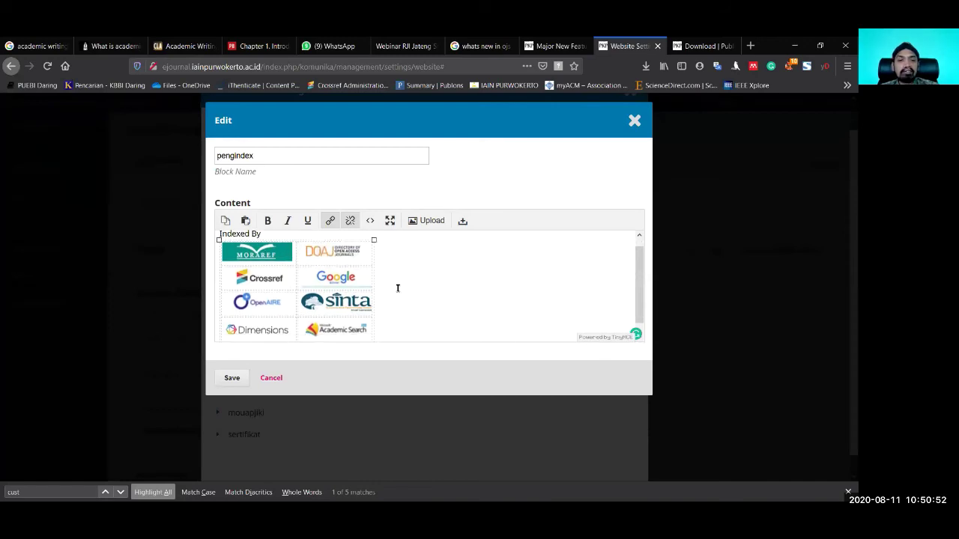
scroll(396, 300, up, 2)
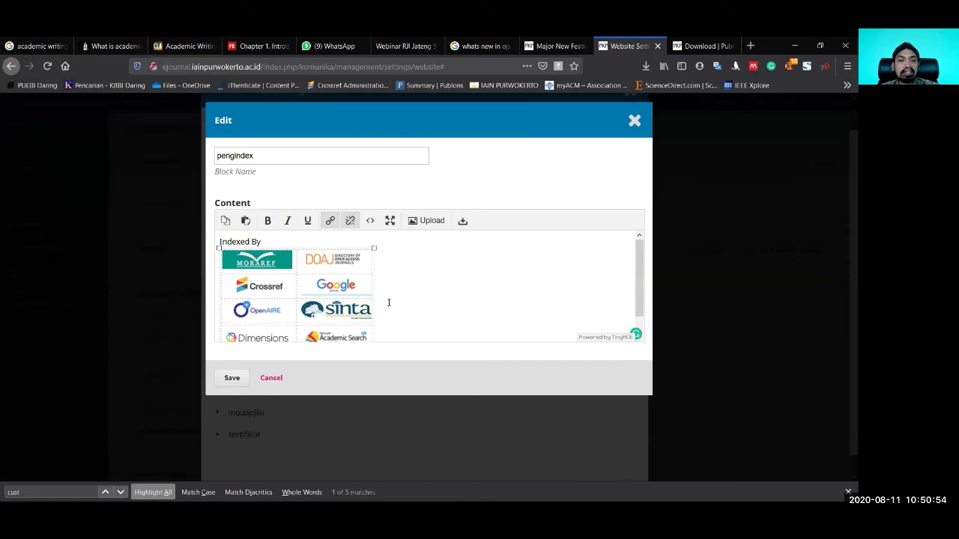
scroll(349, 314, down, 2)
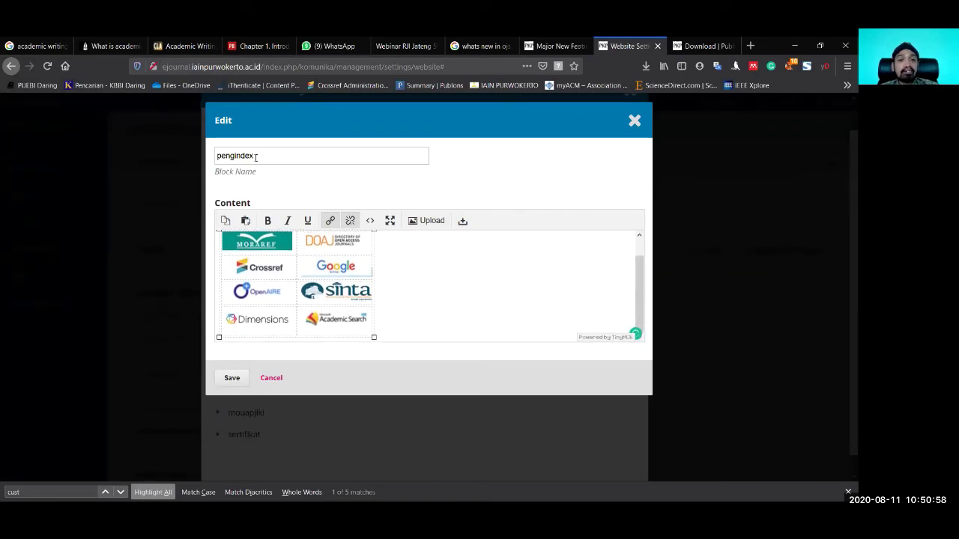
click(634, 122)
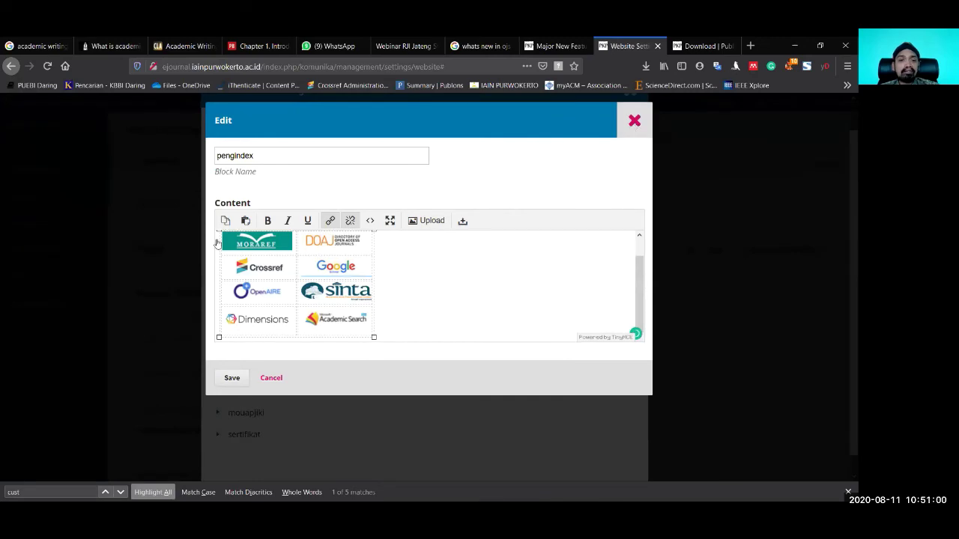
click(217, 244)
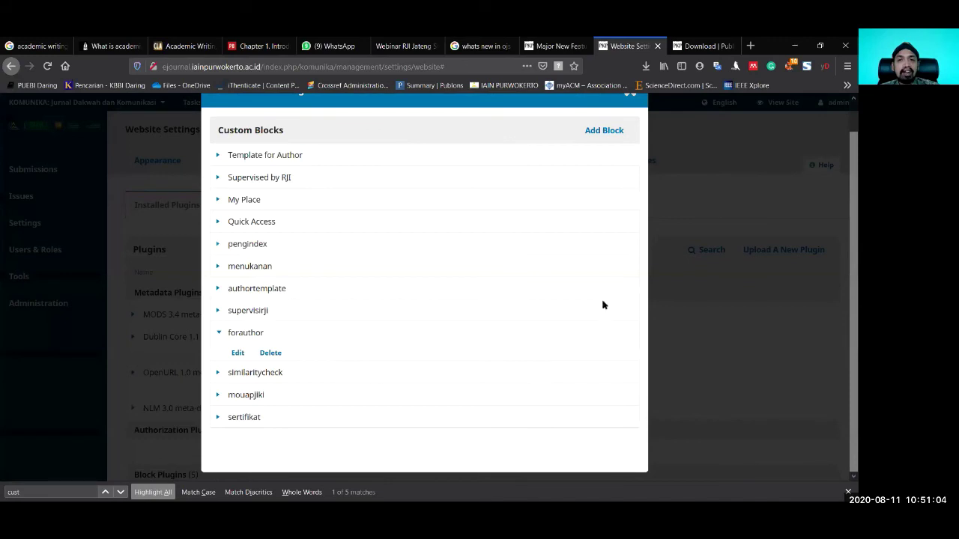
scroll(630, 122, up, 1)
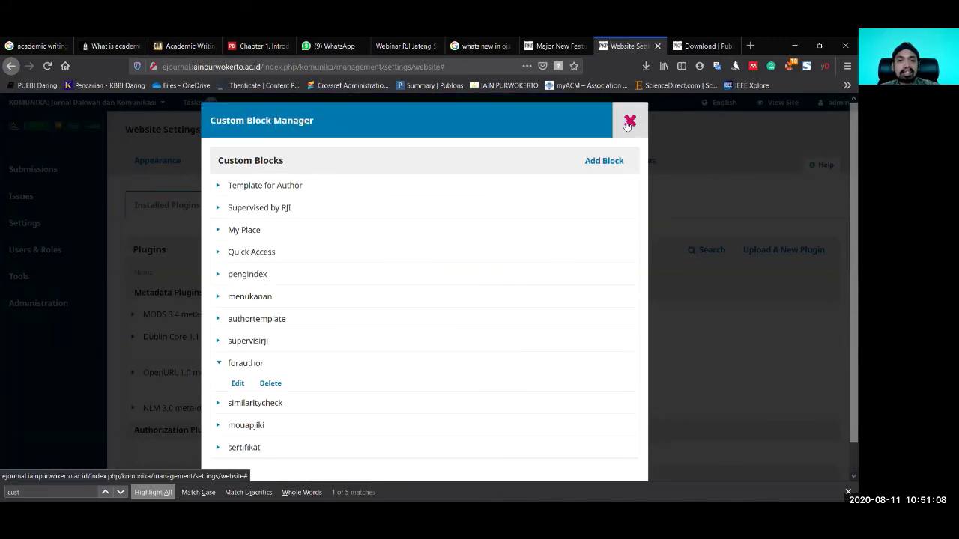
click(629, 121)
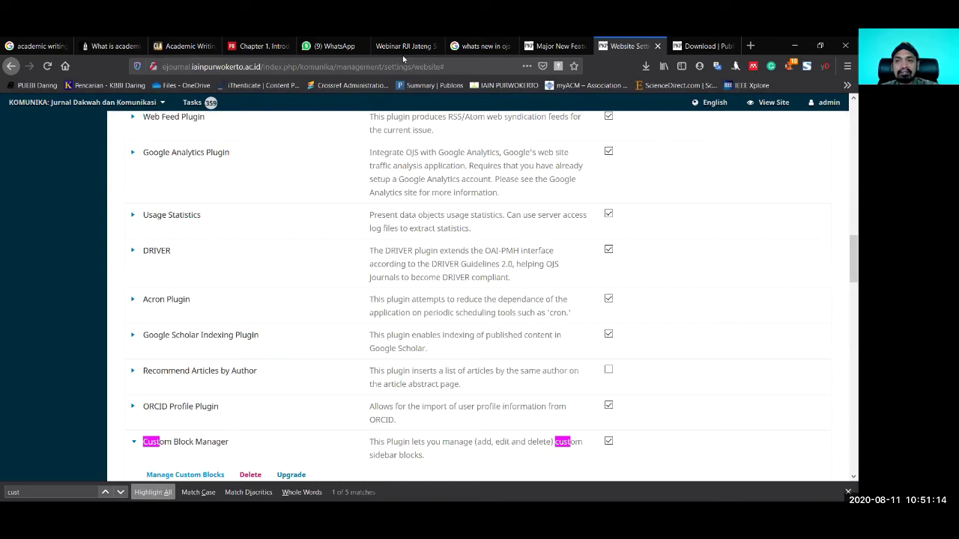
key(ctrl+Tab)
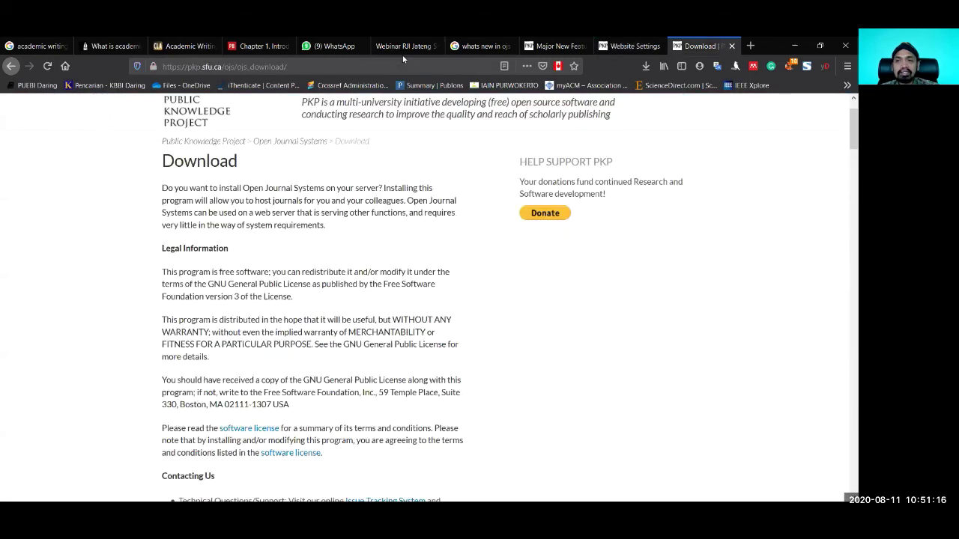
key(ctrl+shift+Tab)
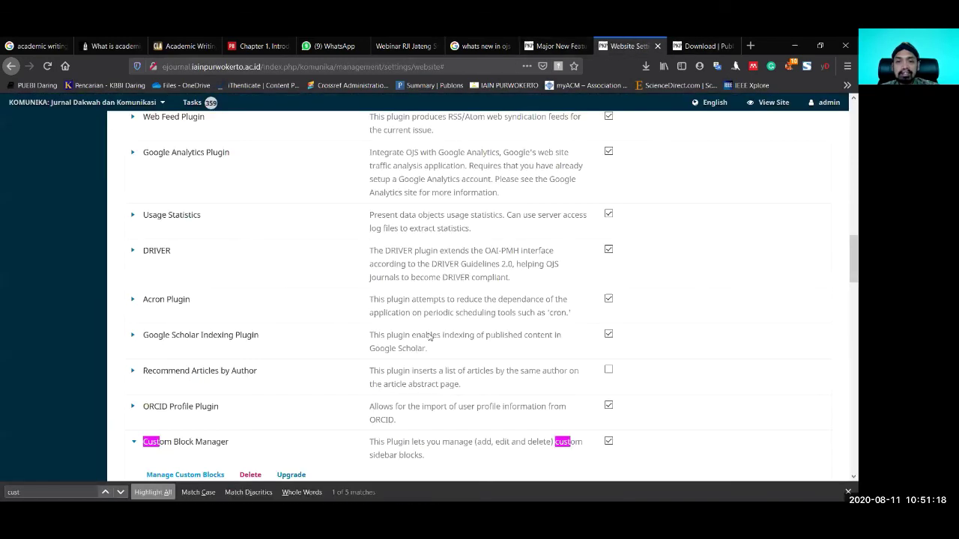
scroll(378, 358, down, 1)
scroll(379, 359, down, 4)
Step: Open the Plugin Gallery and look through the available plugins and their upgrade status
scroll(380, 357, up, 10)
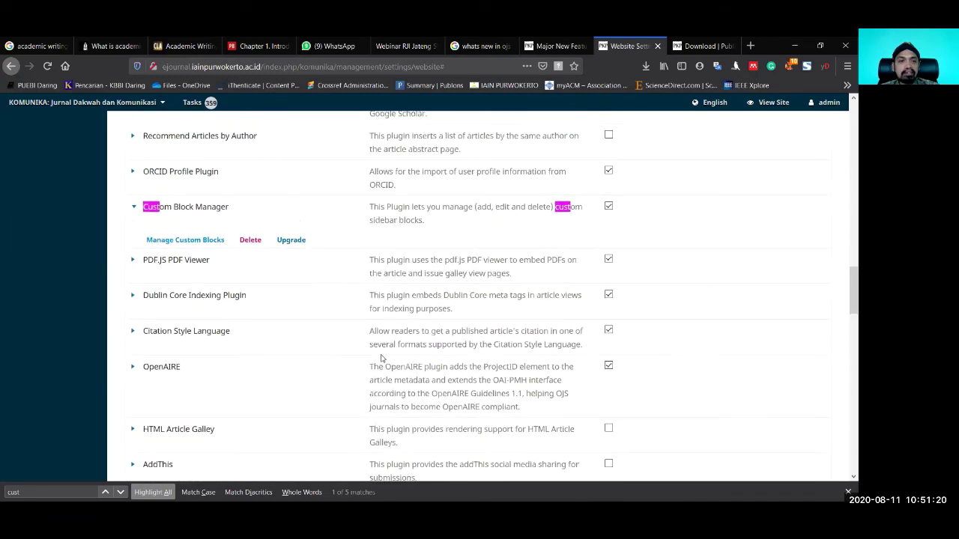
scroll(381, 356, up, 5)
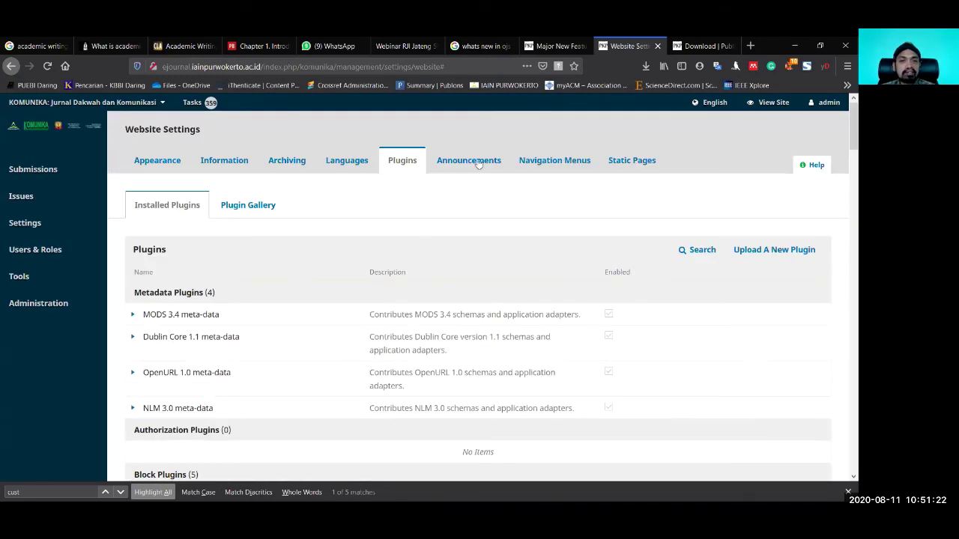
click(232, 205)
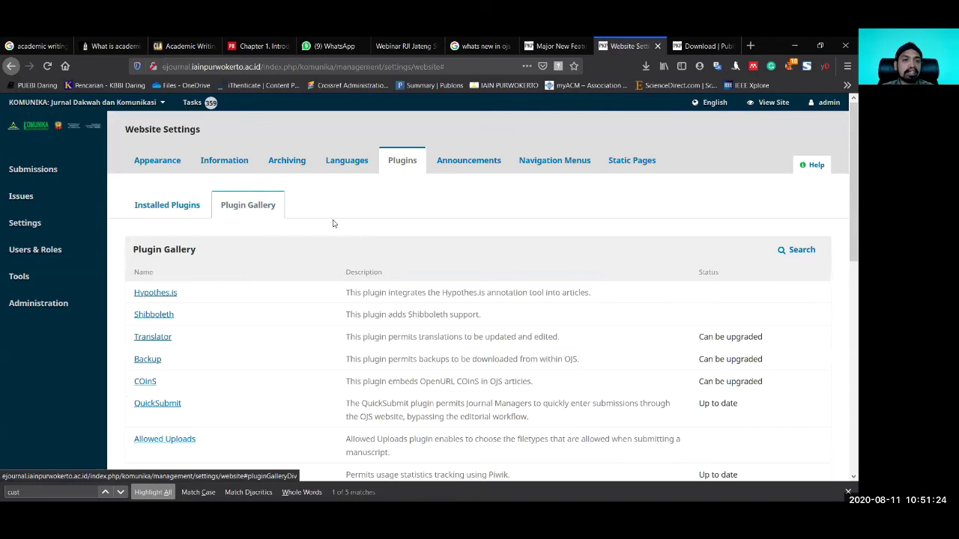
scroll(651, 276, down, 3)
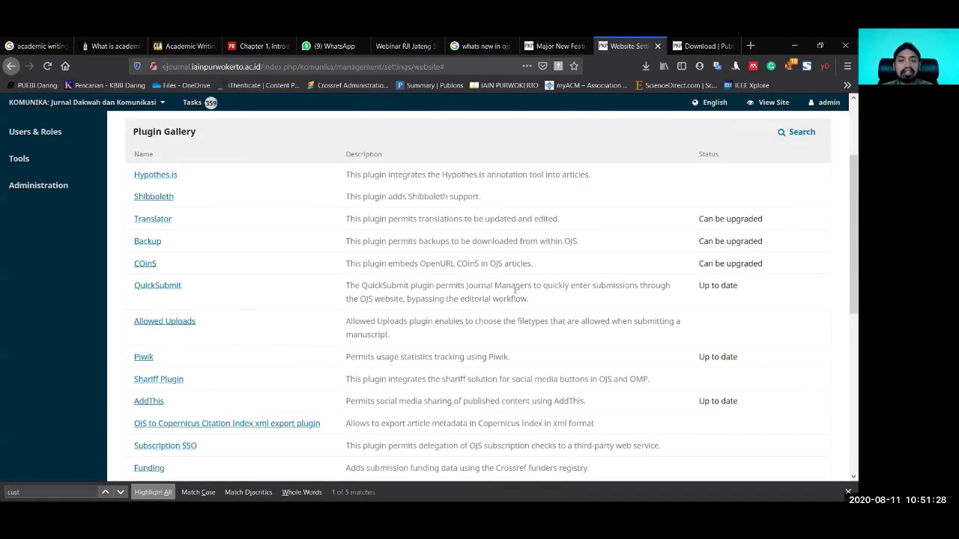
scroll(515, 291, down, 9)
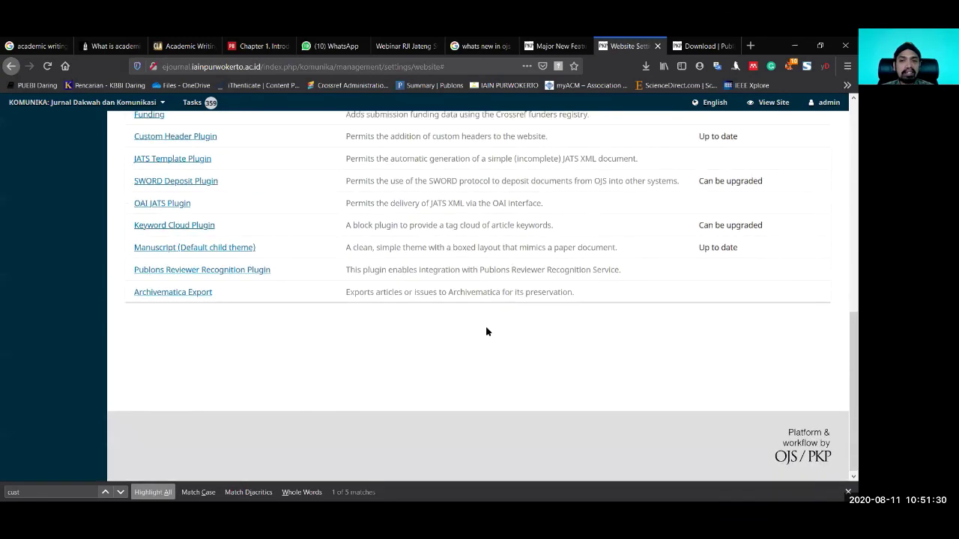
scroll(486, 332, up, 4)
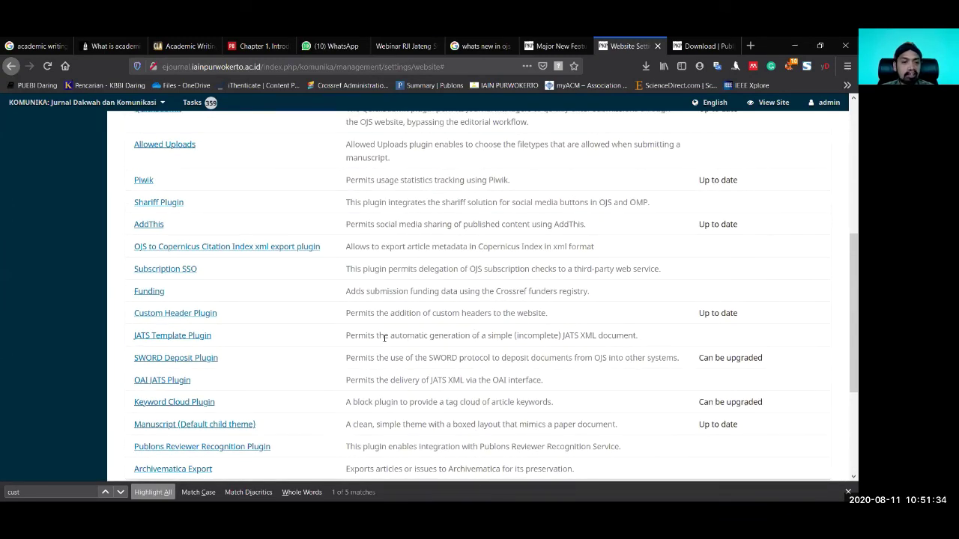
scroll(384, 337, up, 2)
scroll(384, 338, up, 2)
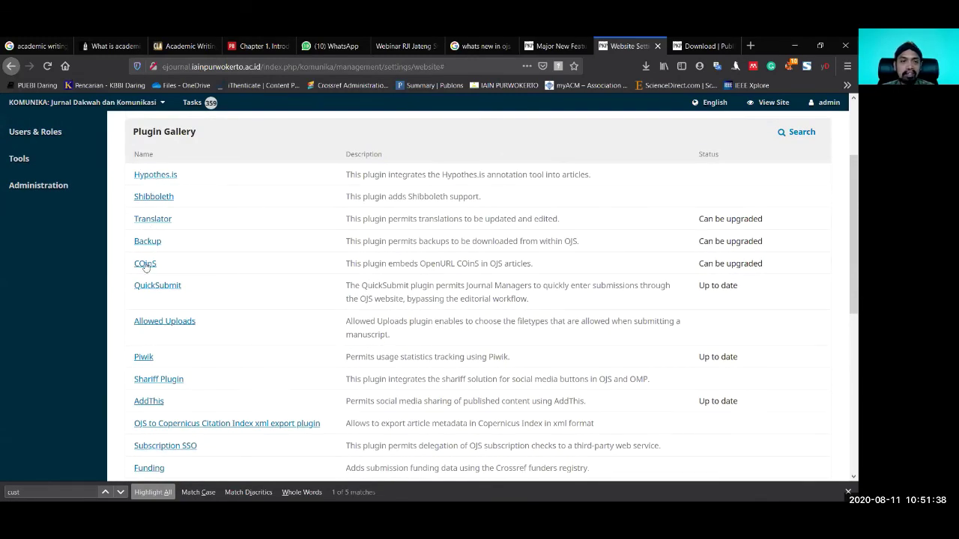
scroll(365, 315, up, 3)
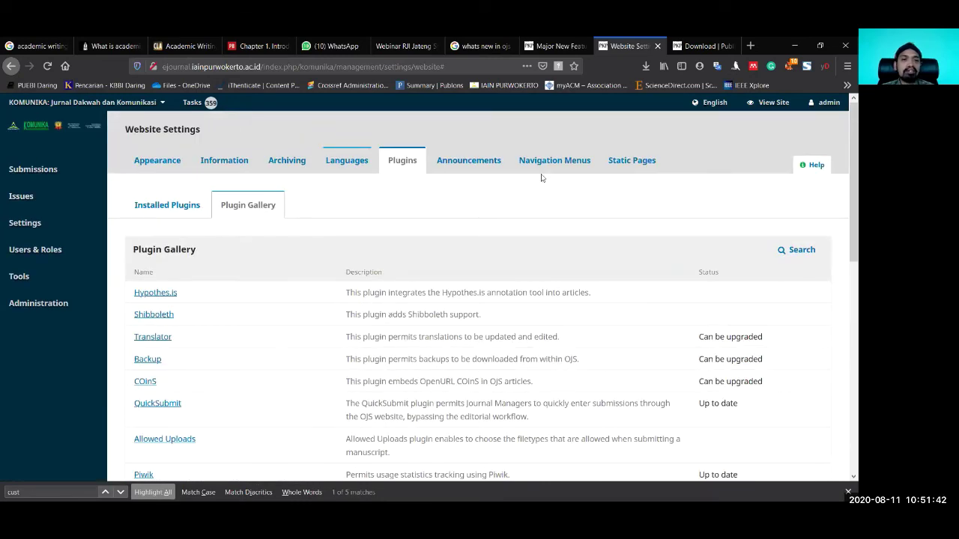
Step: Open the journal's user management and view the current users, check the current roles, and return to the users
mouse_move(11, 226)
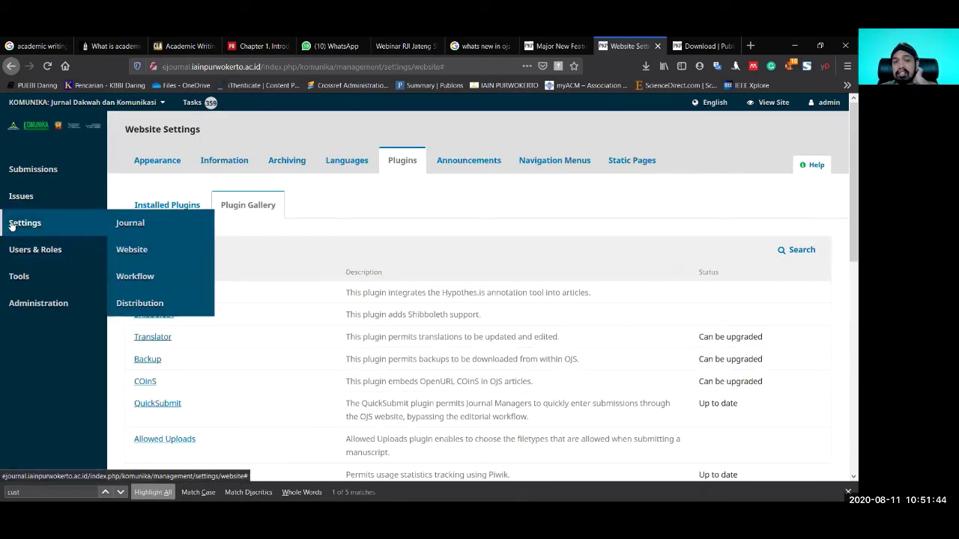
mouse_move(201, 197)
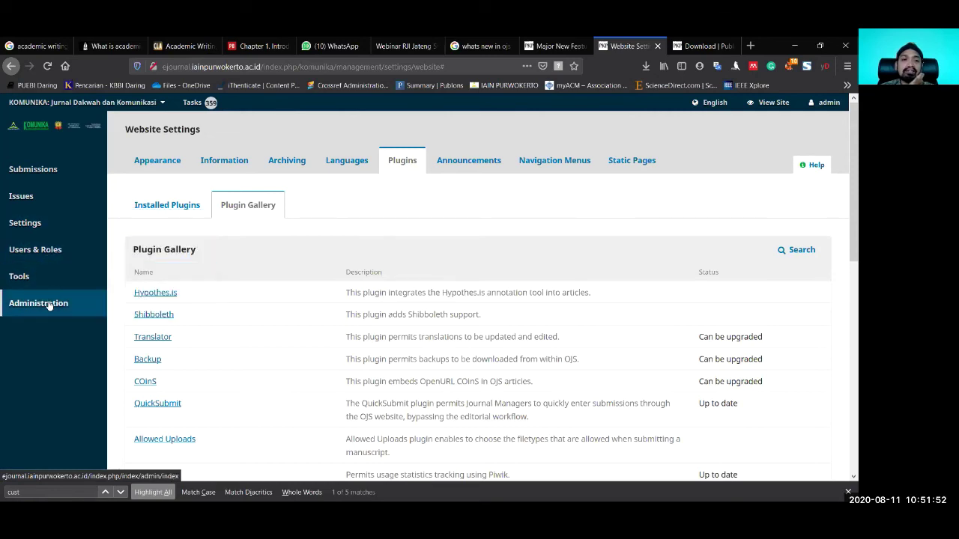
mouse_move(35, 252)
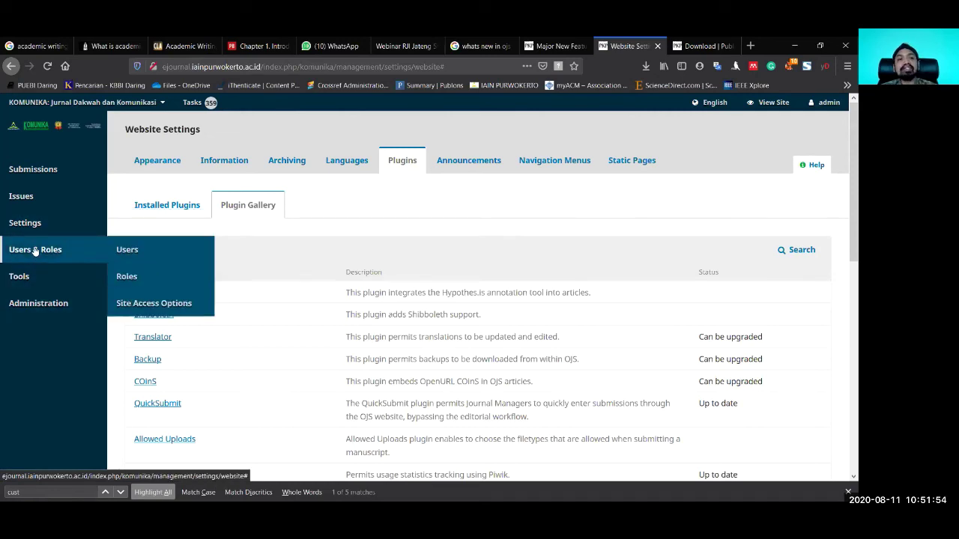
click(180, 255)
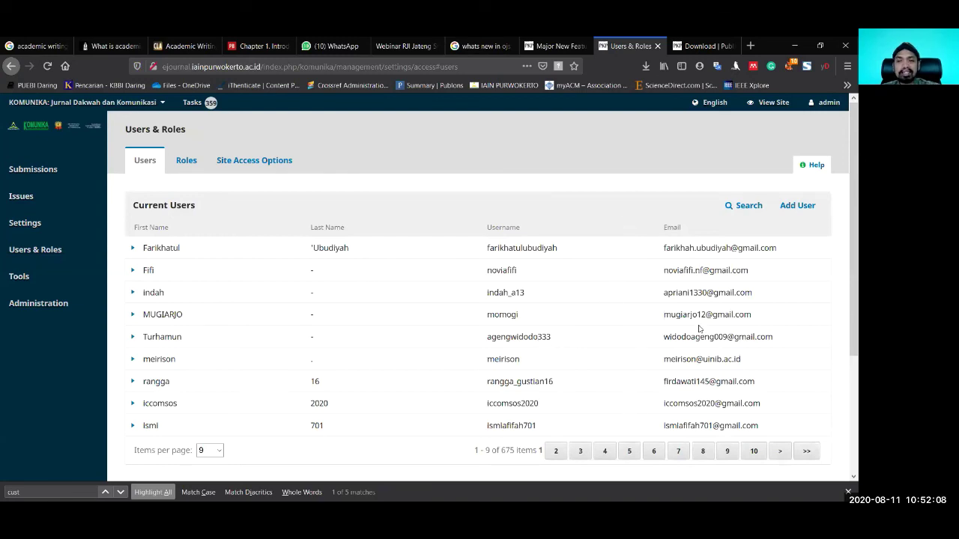
scroll(476, 390, down, 3)
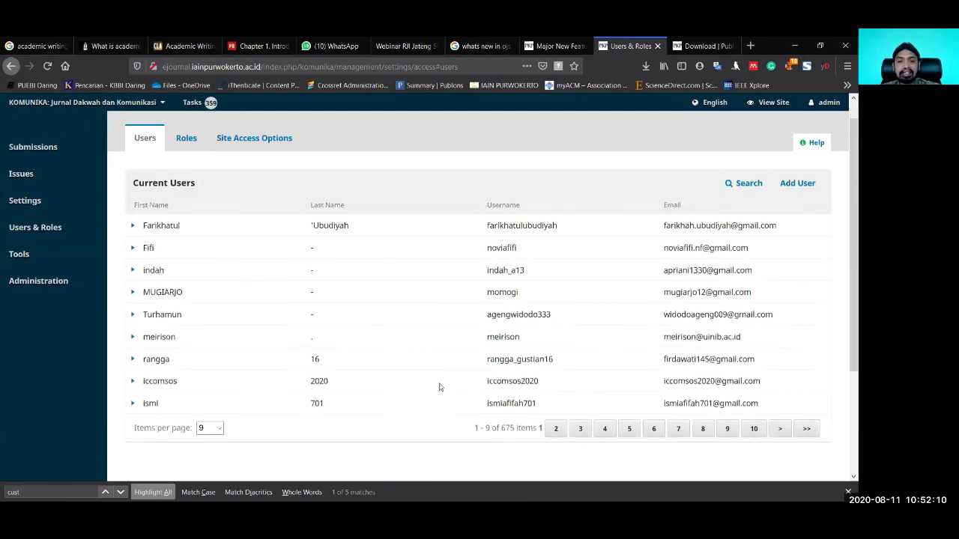
scroll(464, 424, up, 3)
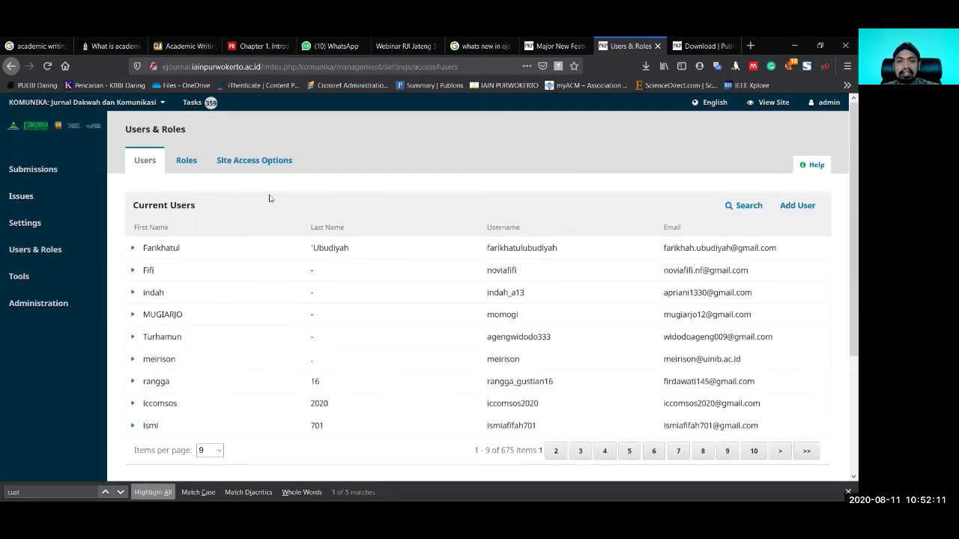
click(183, 161)
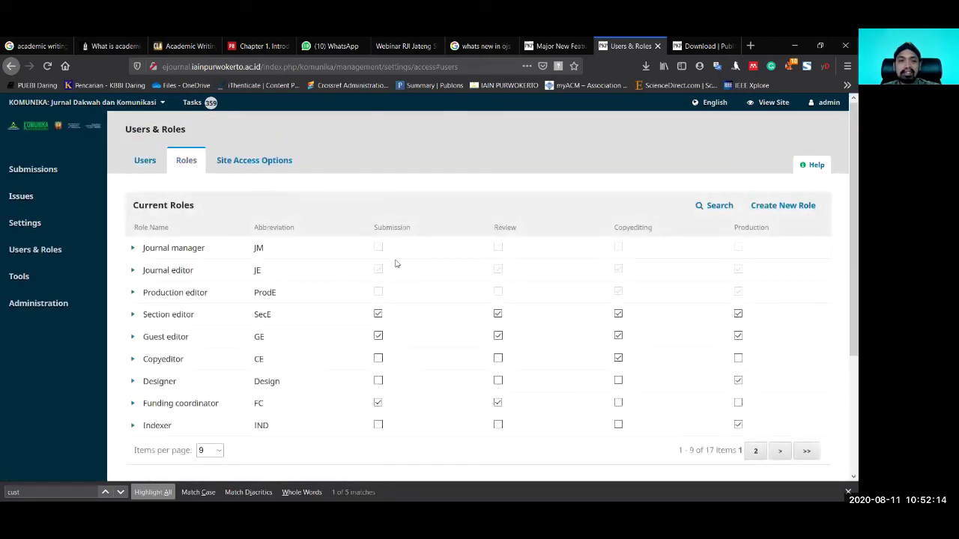
click(145, 161)
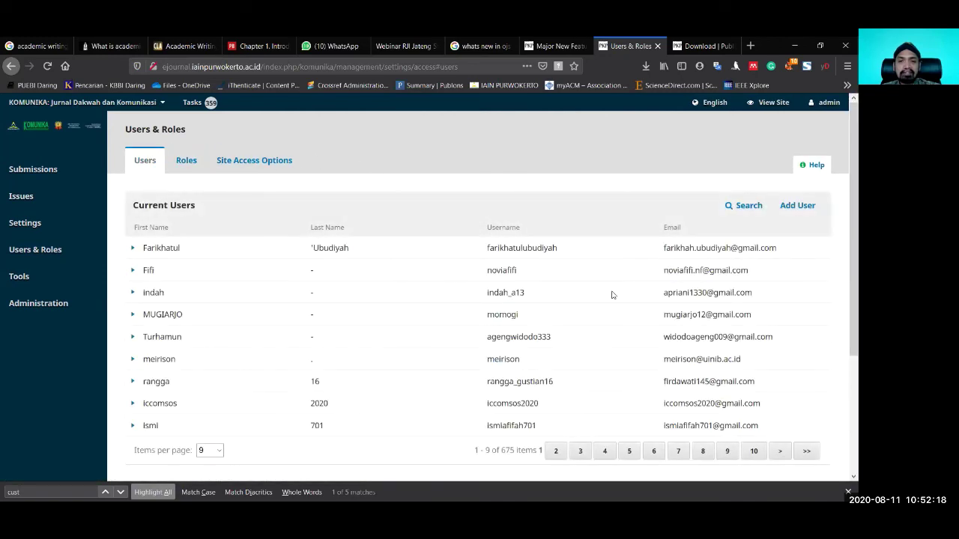
Step: Browse the current users on pages 7 and 11, and check the actions of the first user on page 11
scroll(614, 296, down, 1)
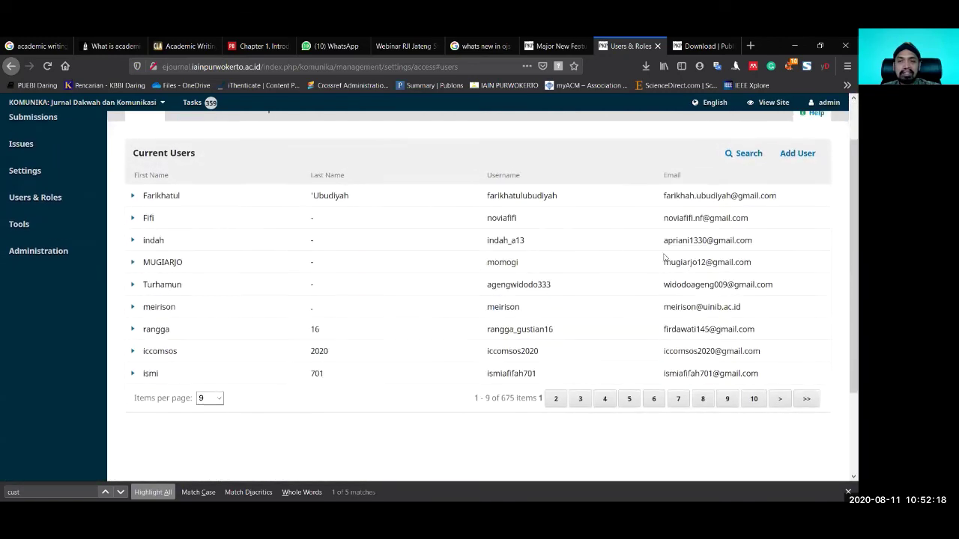
click(679, 393)
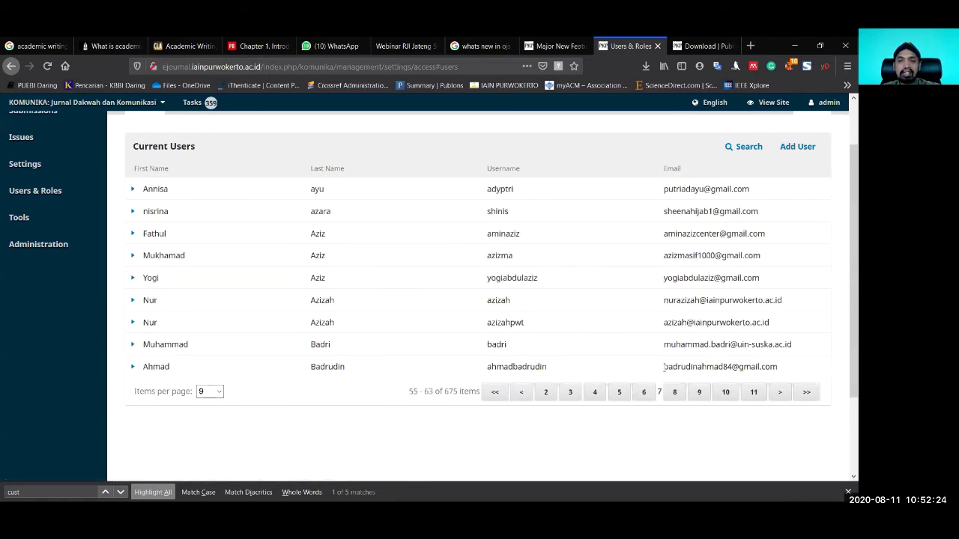
click(753, 393)
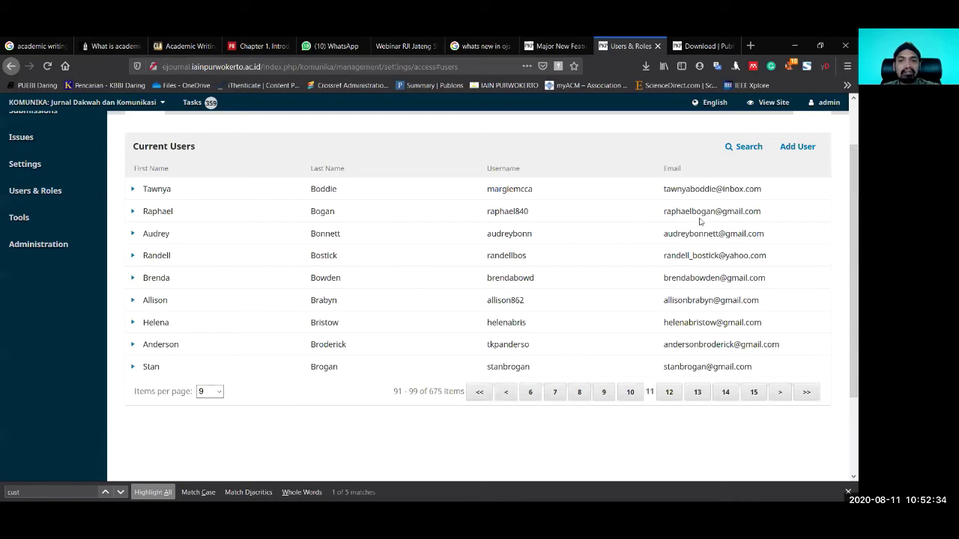
click(133, 189)
click(132, 190)
click(132, 190)
click(133, 190)
scroll(343, 309, up, 1)
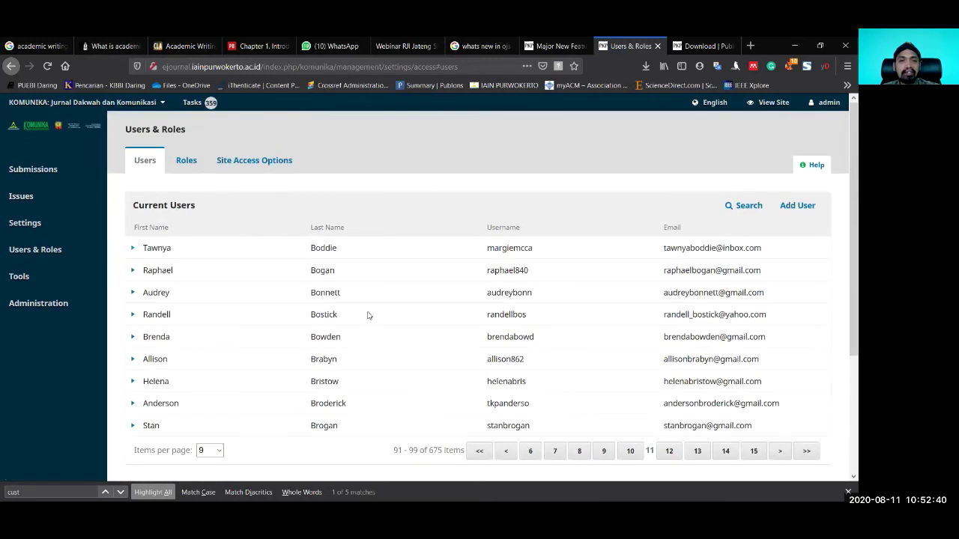
Step: View the current roles and their submission, review, copyediting and production stage assignments
click(187, 160)
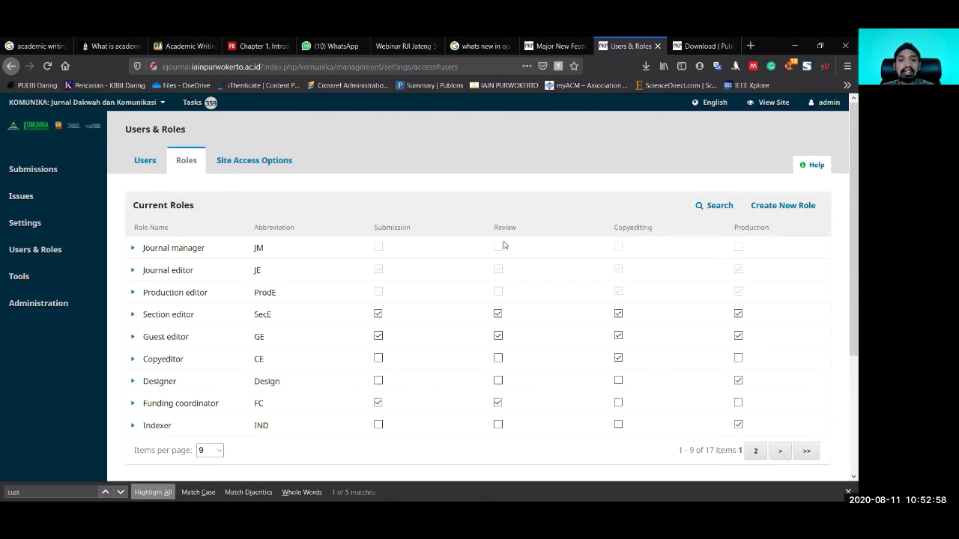
Step: Check the actions available for the Journal manager role and review the Section editor's stage assignments
click(133, 248)
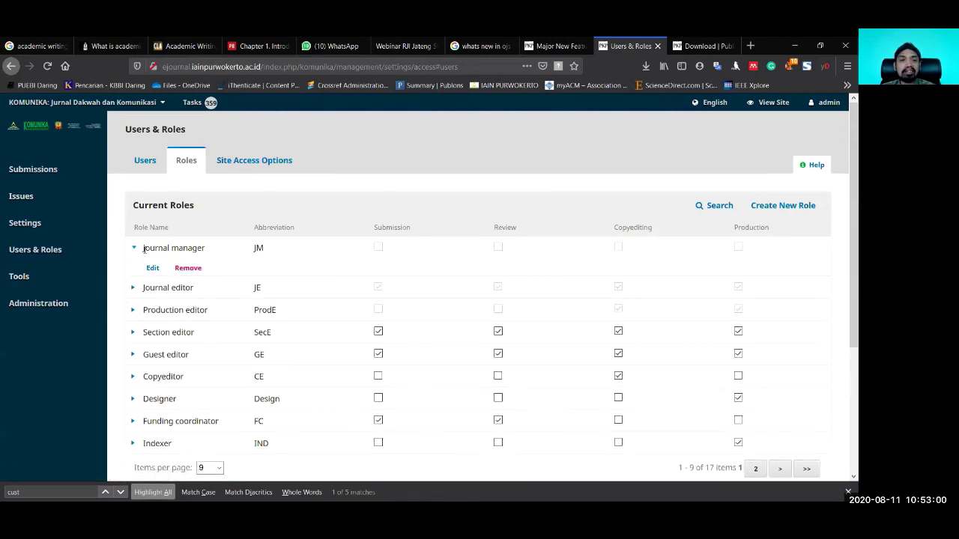
click(134, 249)
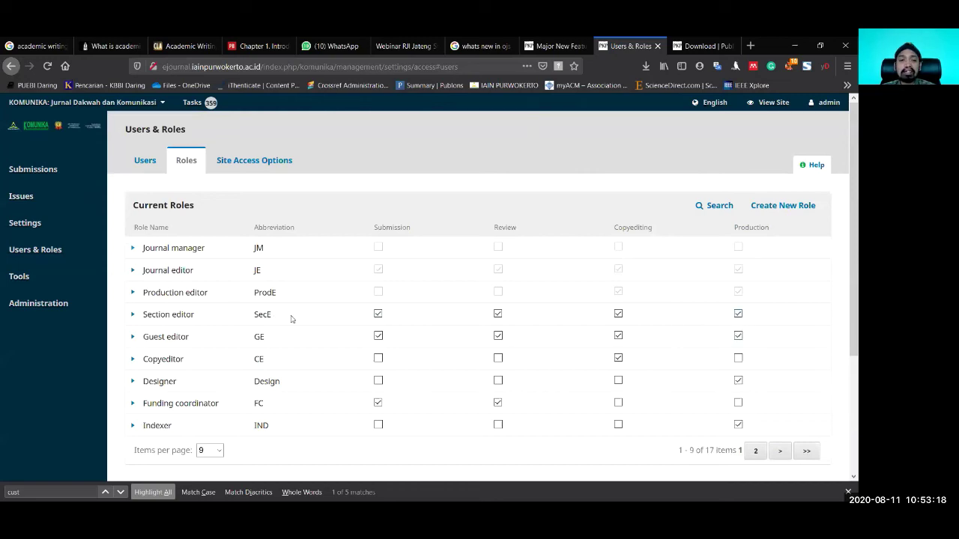
click(738, 314)
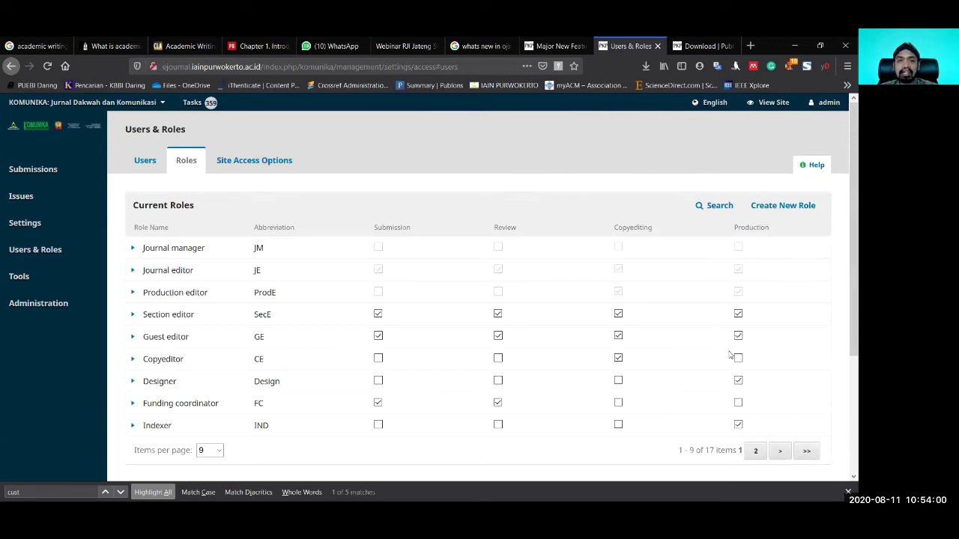
Step: Browse all active submissions and open "Strengthening Communication and Collaboration Skills in Developing E-Learning Content in Societies 5.0"
click(58, 170)
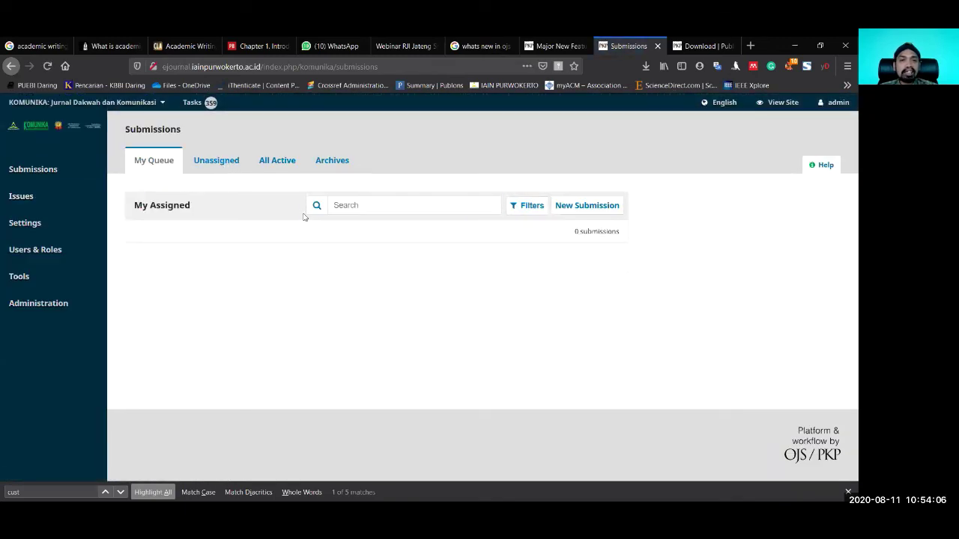
click(283, 166)
scroll(322, 284, down, 2)
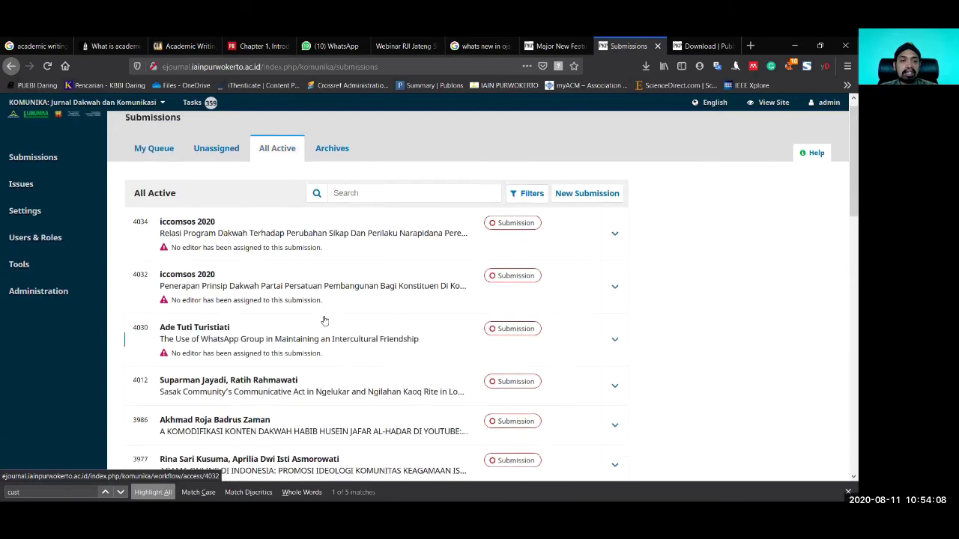
scroll(324, 310, down, 5)
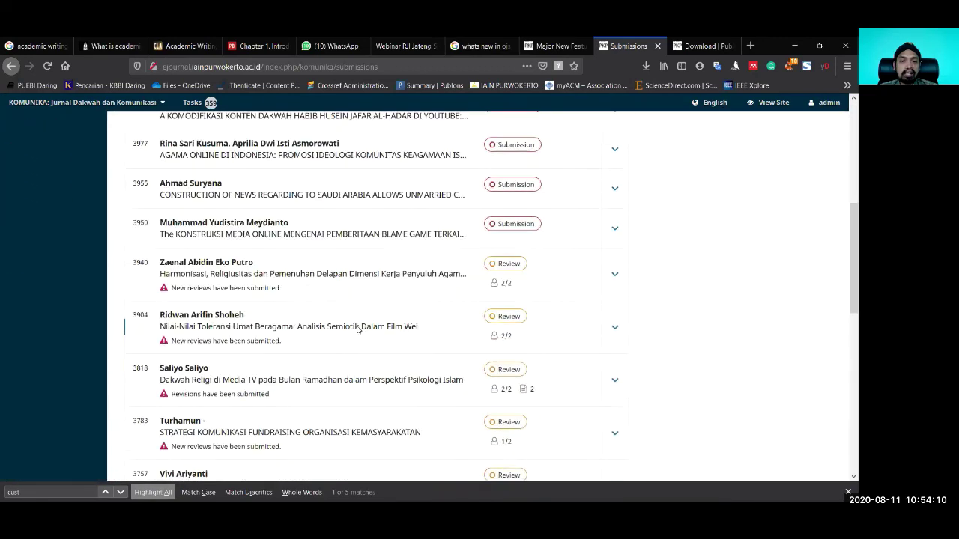
scroll(329, 303, down, 5)
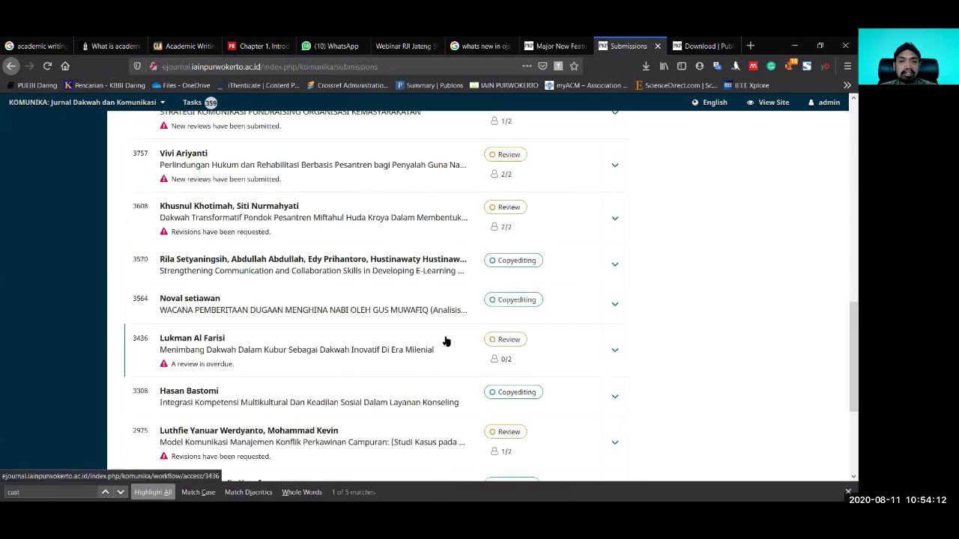
click(330, 264)
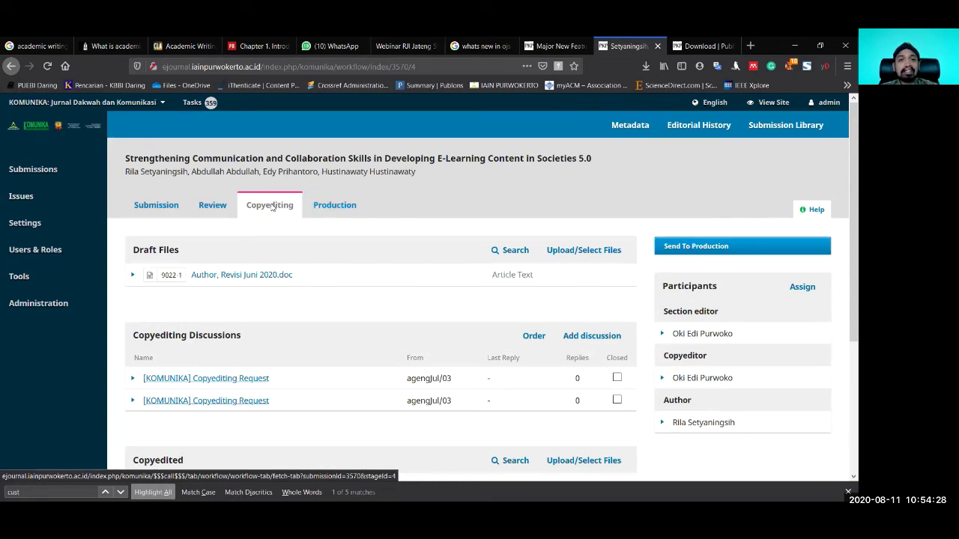
Step: View the submission's review round, then its original submission files and pre-review discussions
click(213, 207)
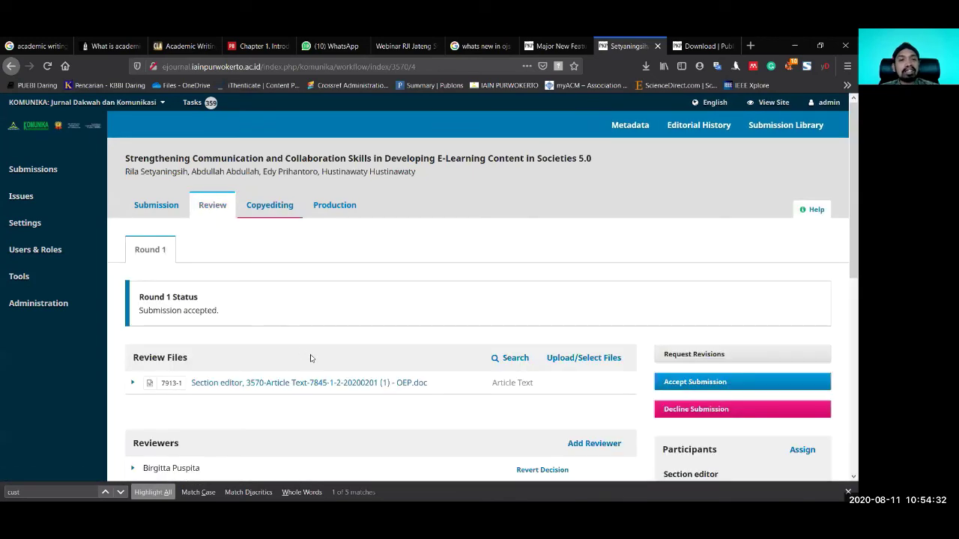
scroll(388, 373, down, 3)
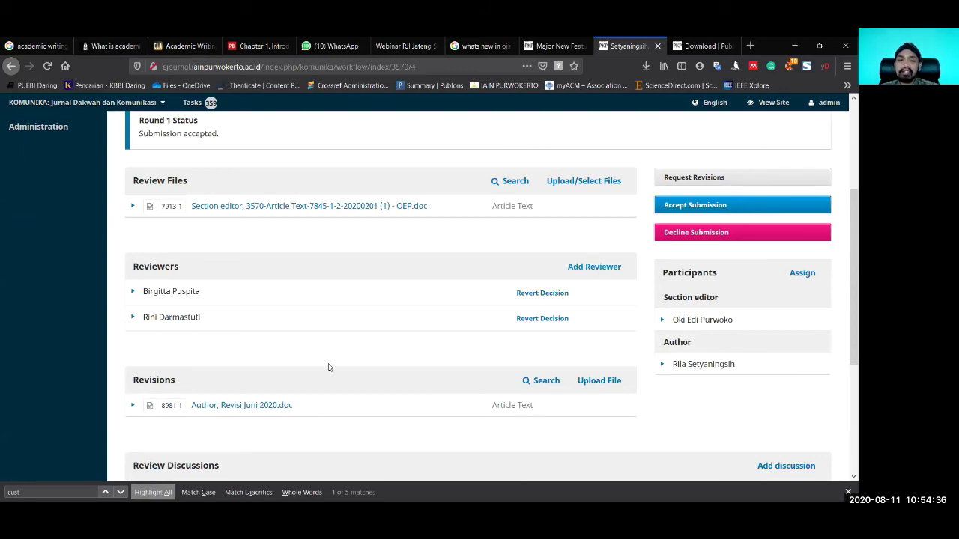
scroll(385, 354, up, 2)
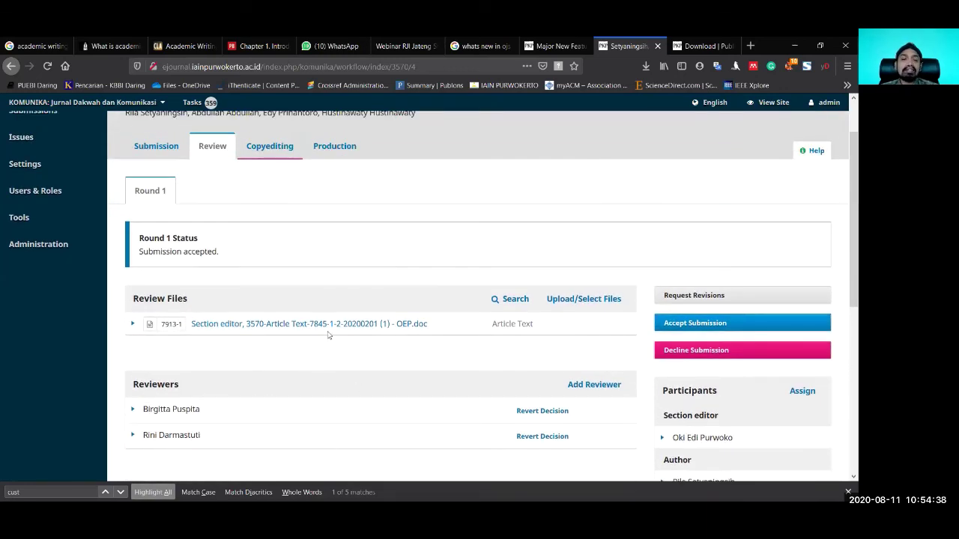
click(157, 147)
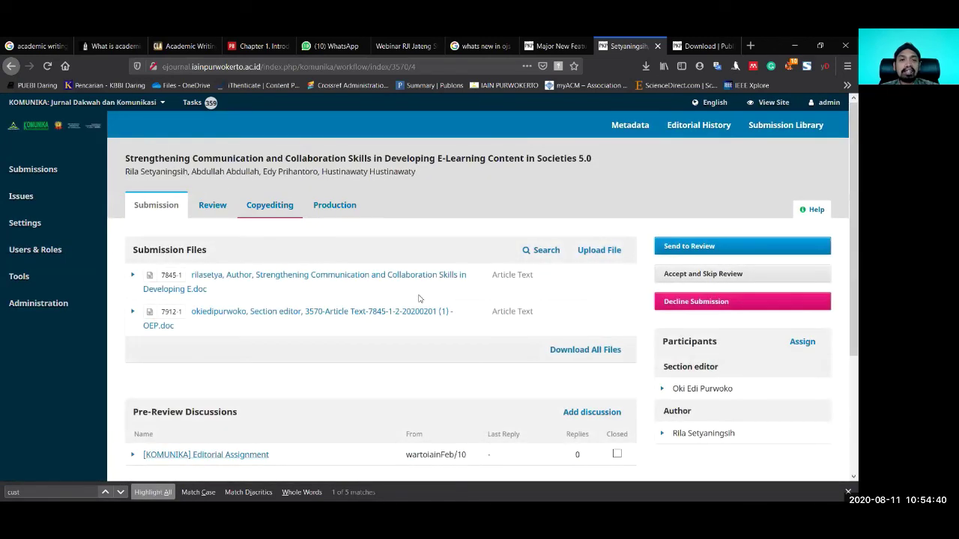
scroll(439, 335, down, 1)
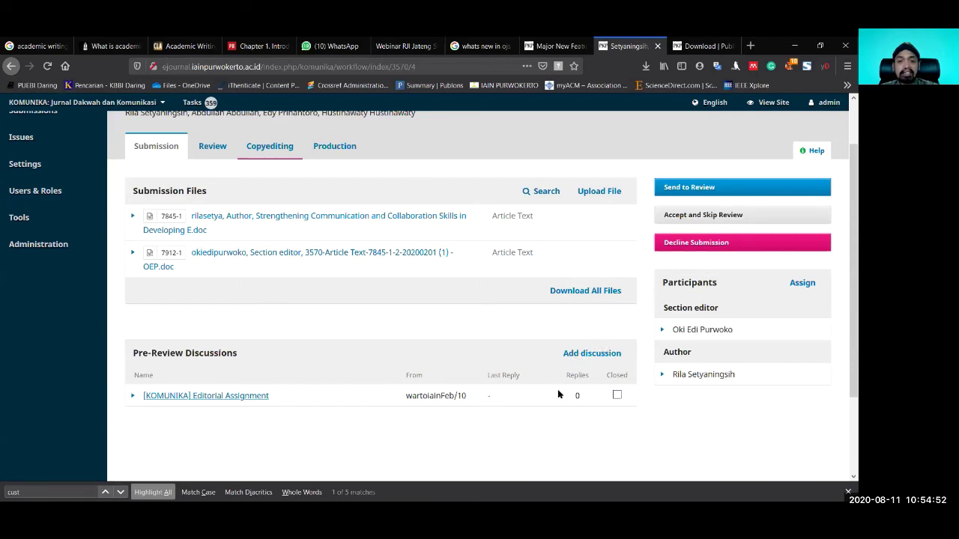
Step: Return to the submission's Review stage and examine its reviewers, revisions and review discussions
click(214, 146)
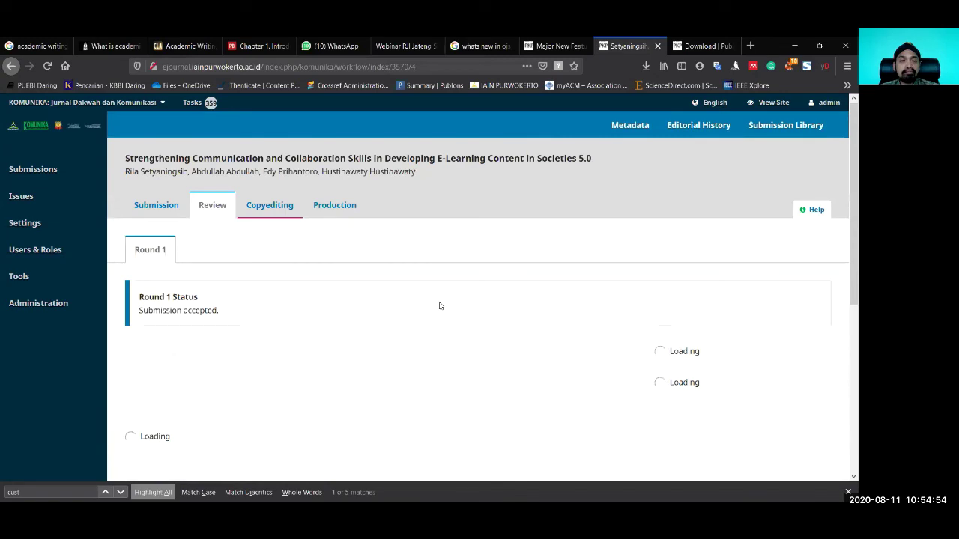
scroll(441, 306, down, 3)
scroll(448, 307, down, 4)
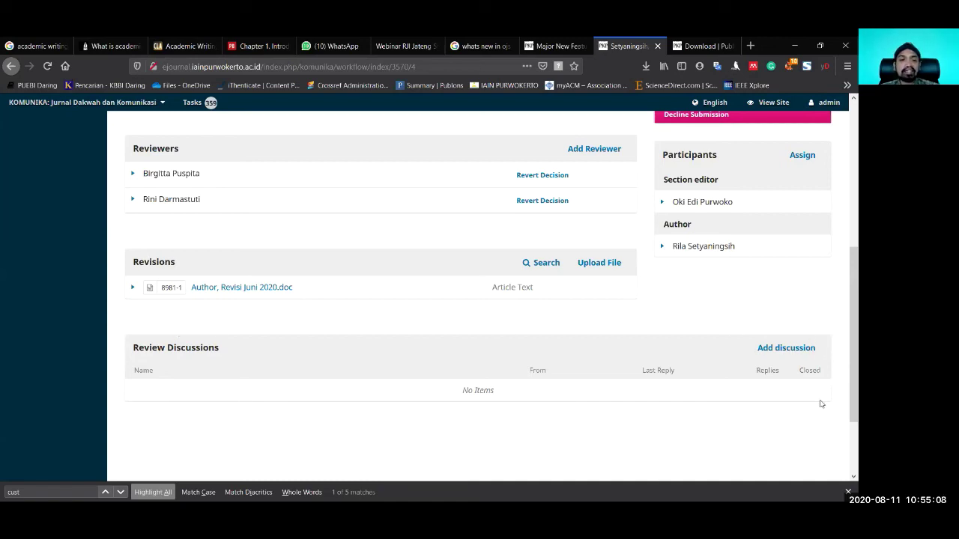
scroll(410, 388, up, 1)
scroll(411, 388, up, 5)
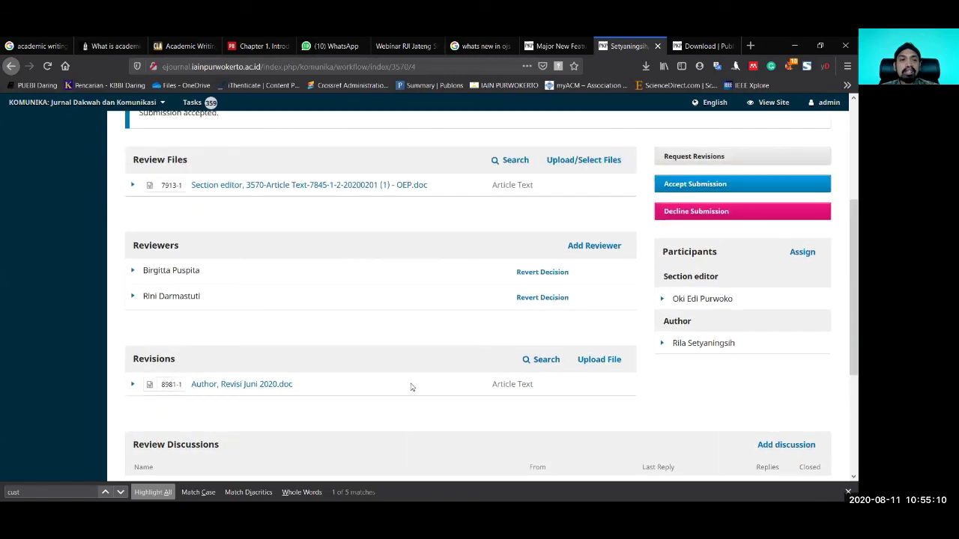
Step: Examine the submission's copyediting files and discussions, then open its Production stage
click(281, 215)
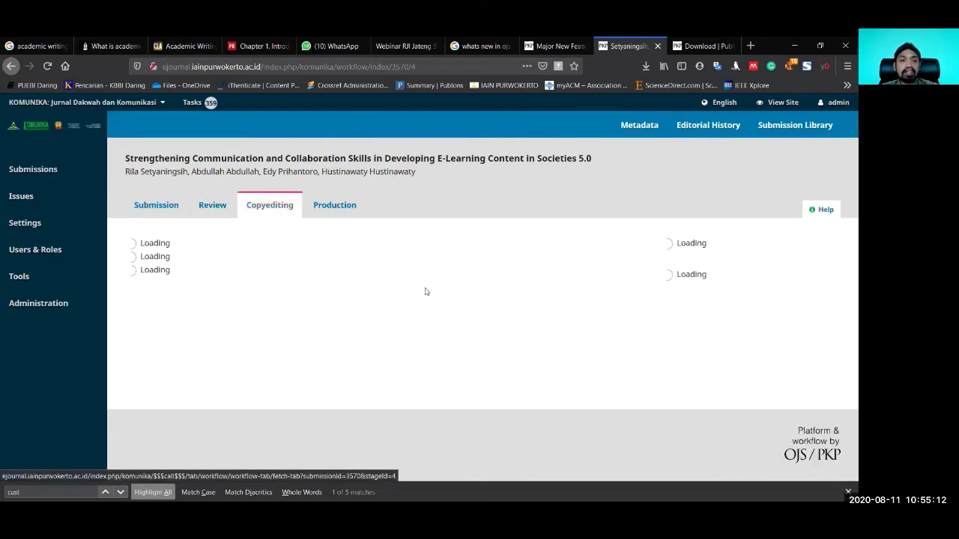
scroll(591, 314, down, 3)
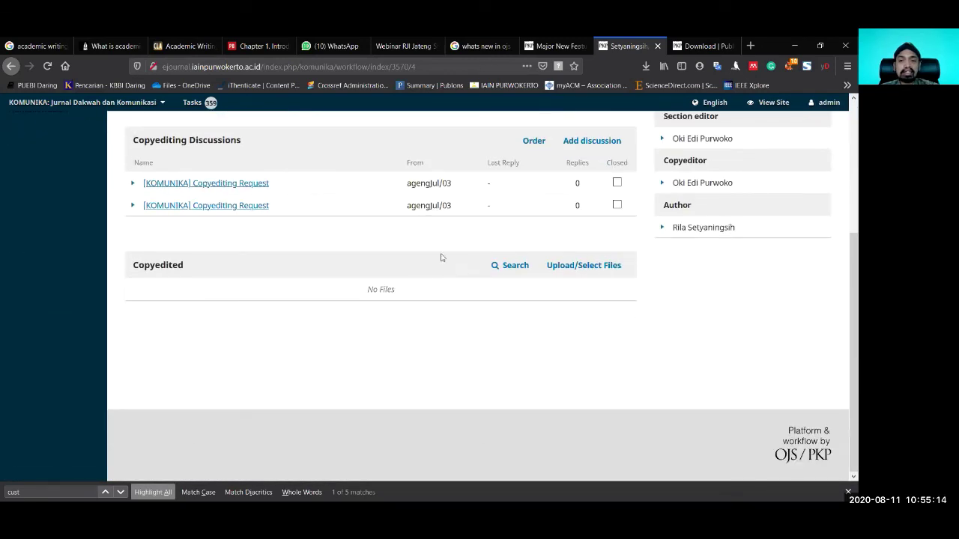
scroll(582, 339, up, 3)
scroll(582, 339, up, 1)
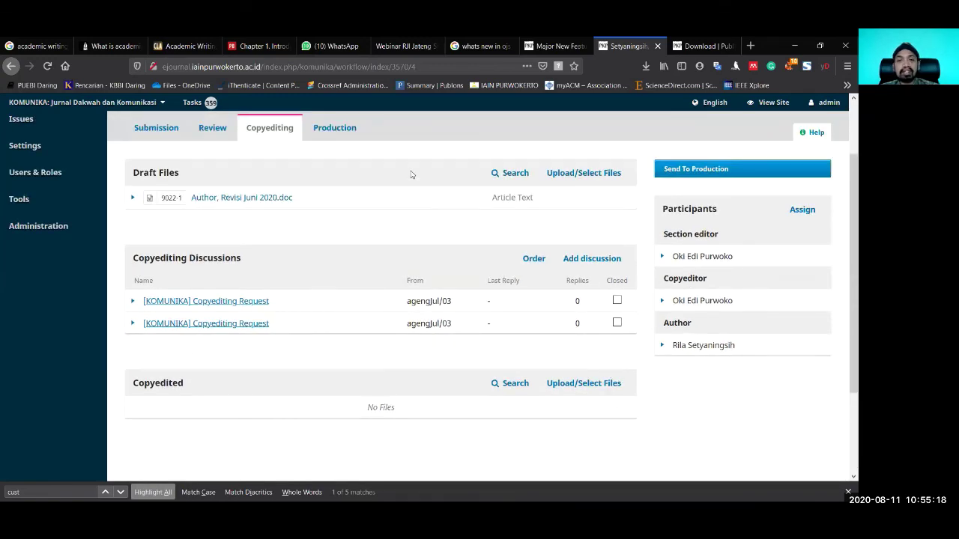
click(334, 127)
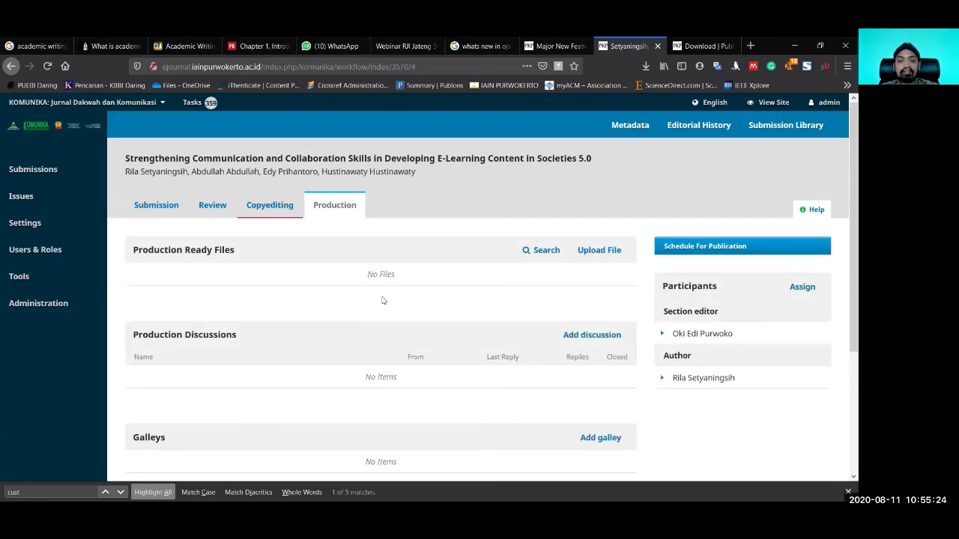
Step: Step back through the submission's workflow stages and review the Copyediting stage's draft files, discussions and participants
click(270, 207)
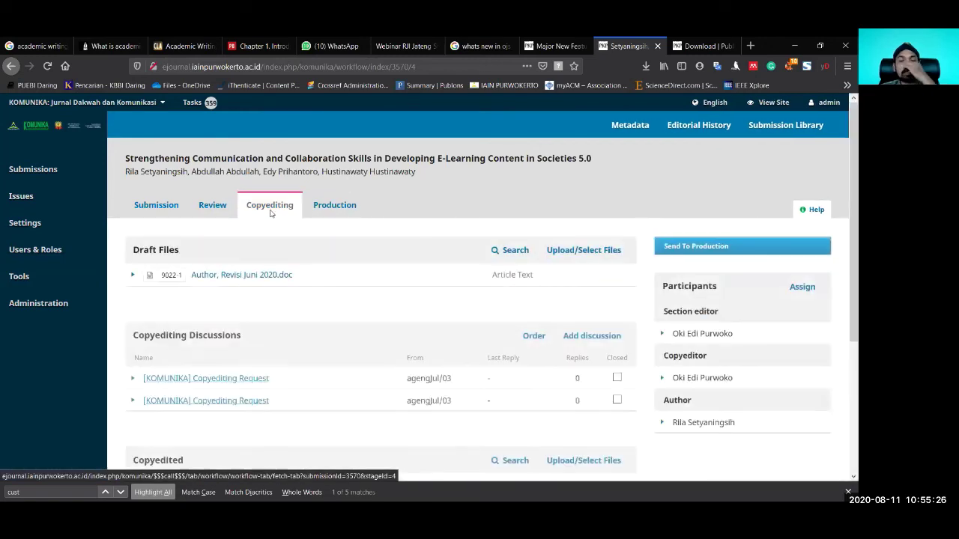
click(160, 209)
click(203, 209)
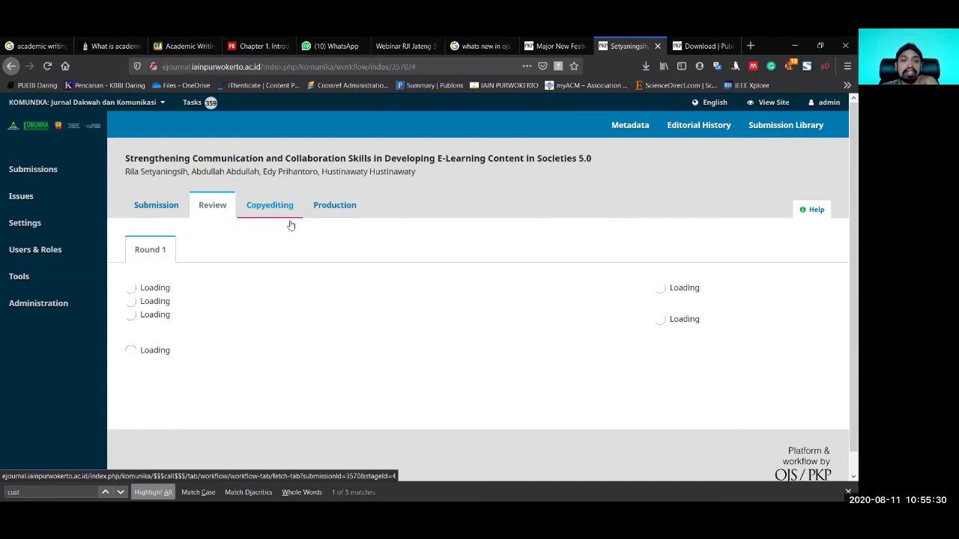
click(270, 207)
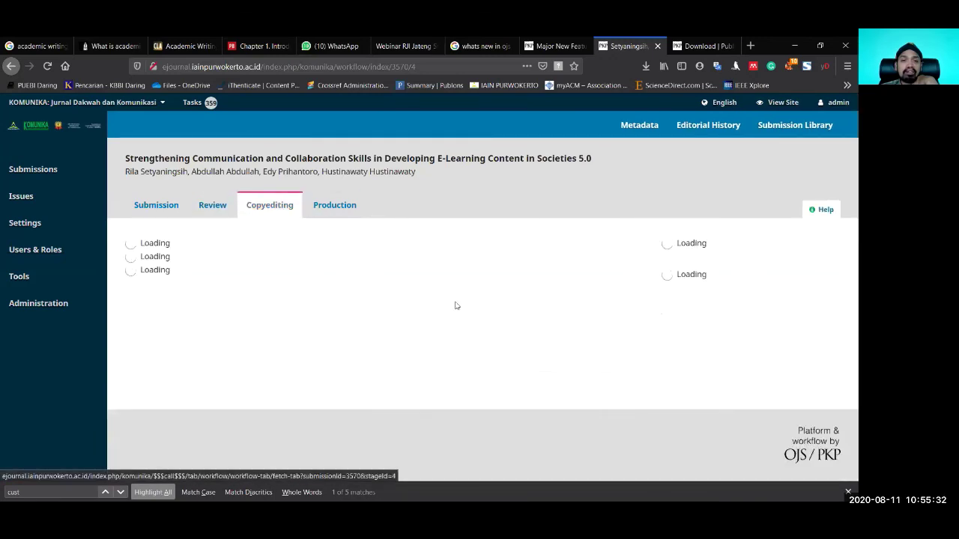
scroll(462, 303, down, 3)
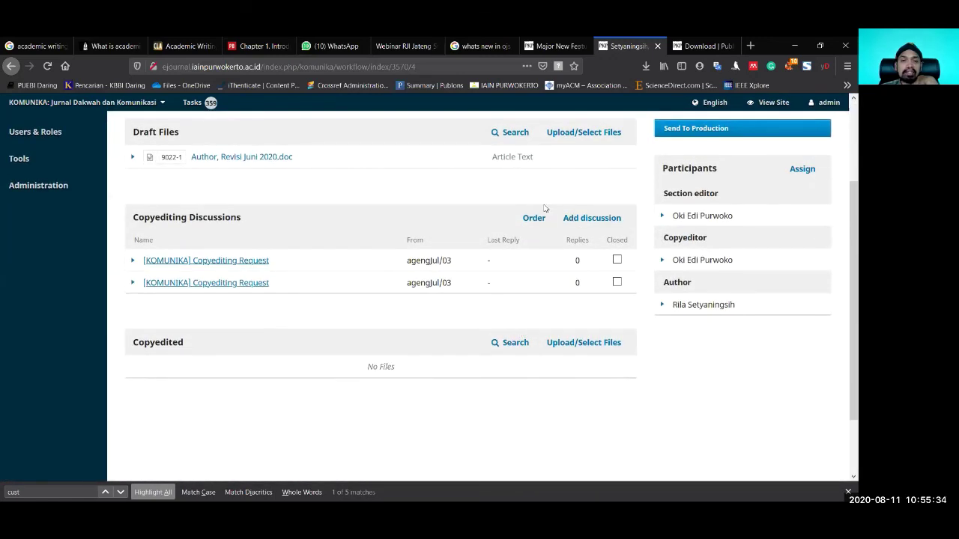
scroll(370, 225, up, 1)
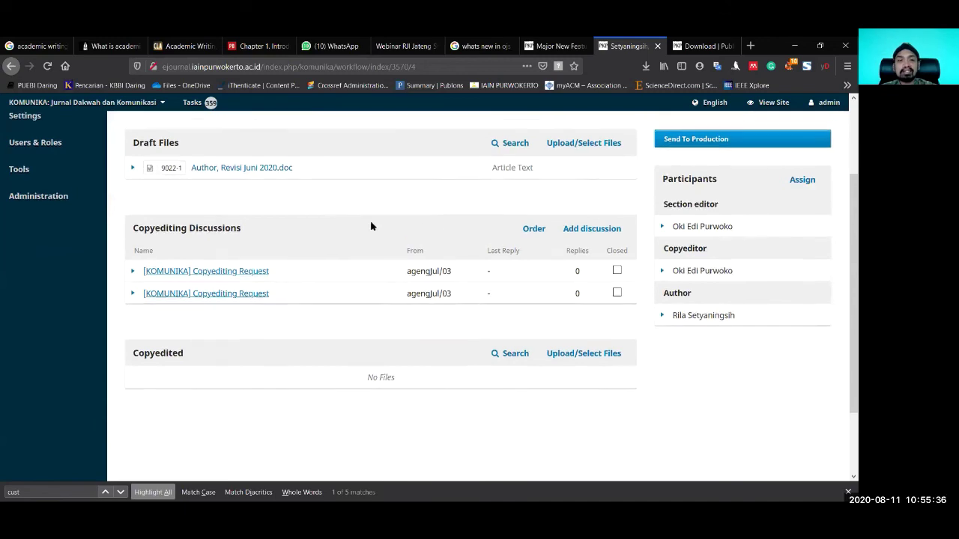
scroll(370, 225, up, 1)
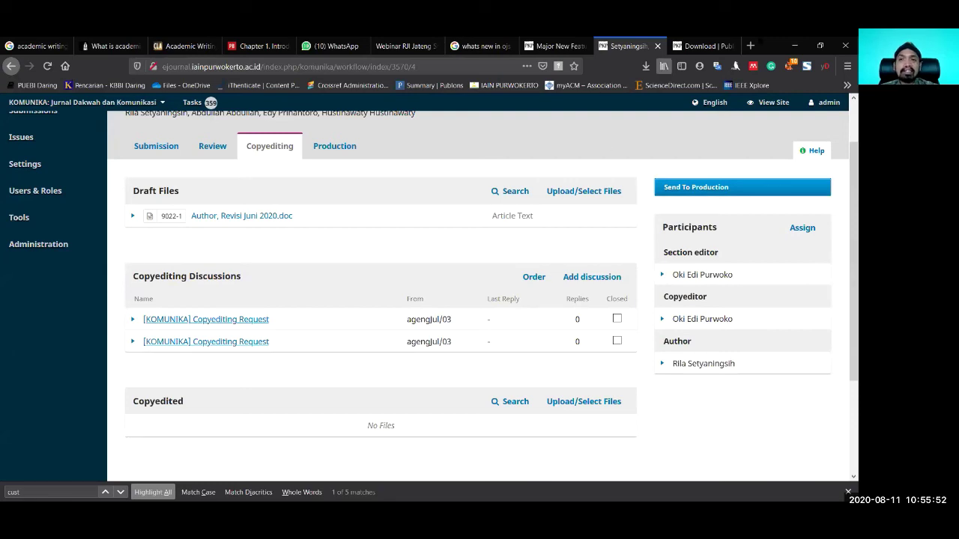
Step: Open the journal's list of current users
scroll(432, 255, up, 2)
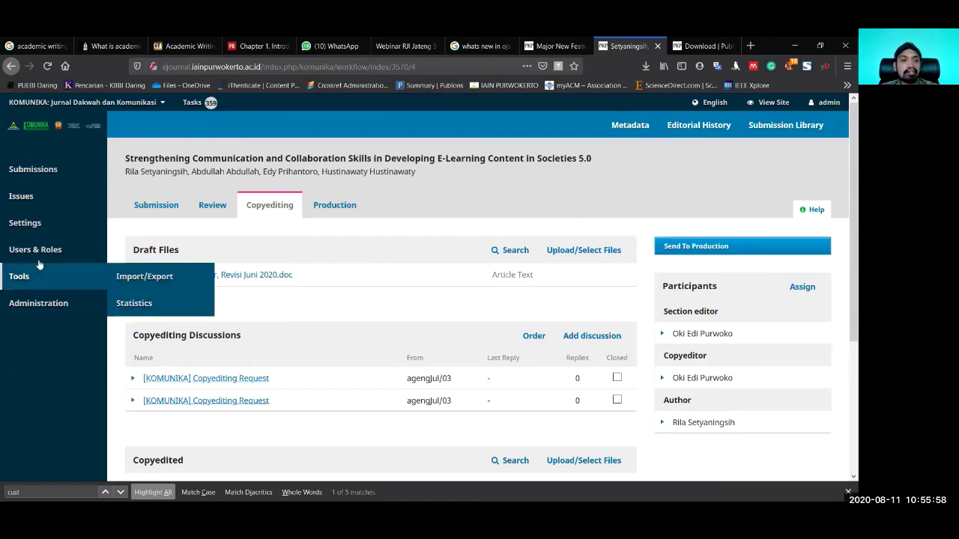
mouse_move(44, 249)
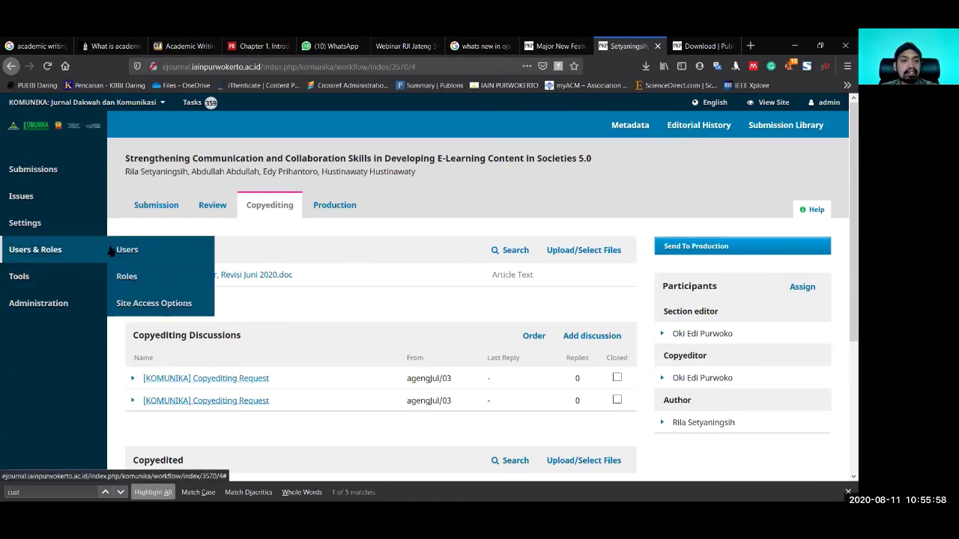
click(173, 250)
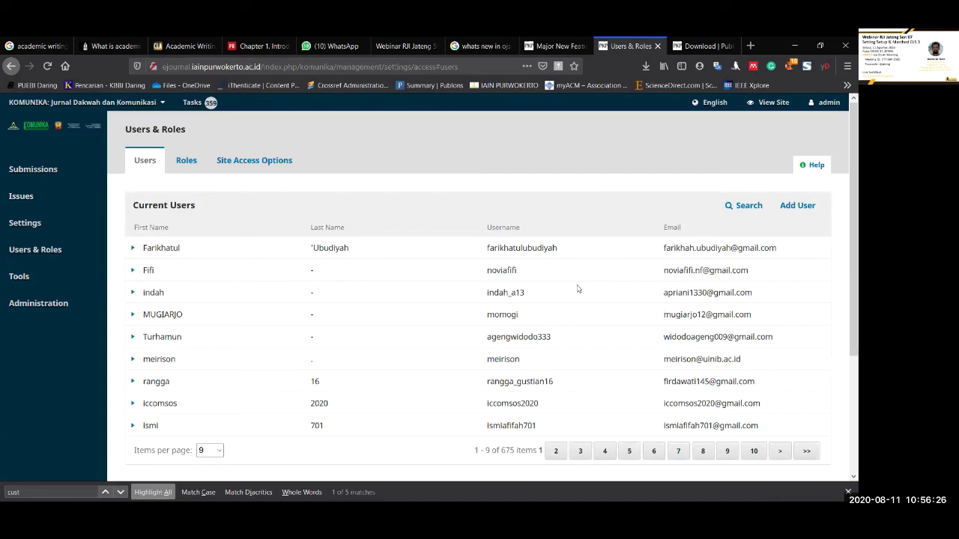
Step: Find the Custom Block Manager among the website's installed plugins by searching for "custom", and open its list of custom blocks
mouse_move(38, 222)
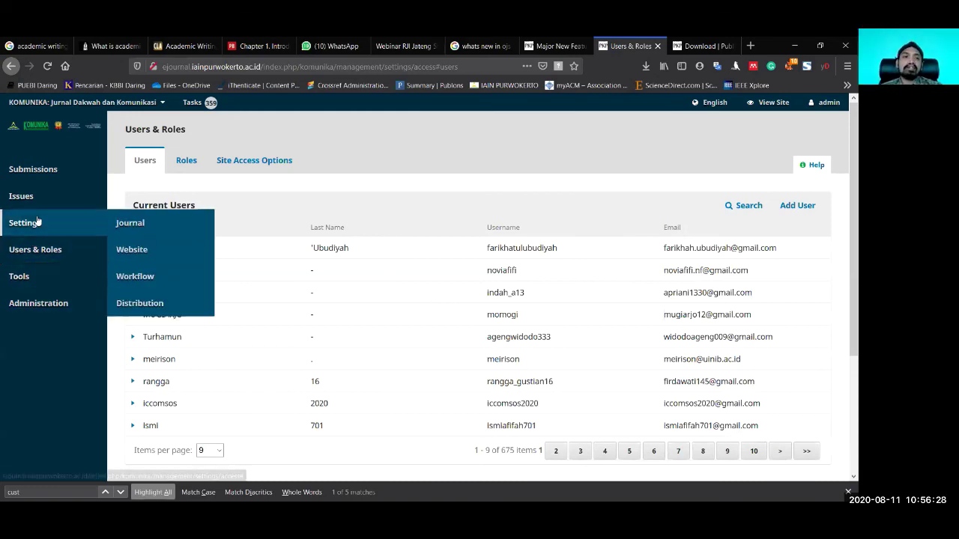
click(146, 250)
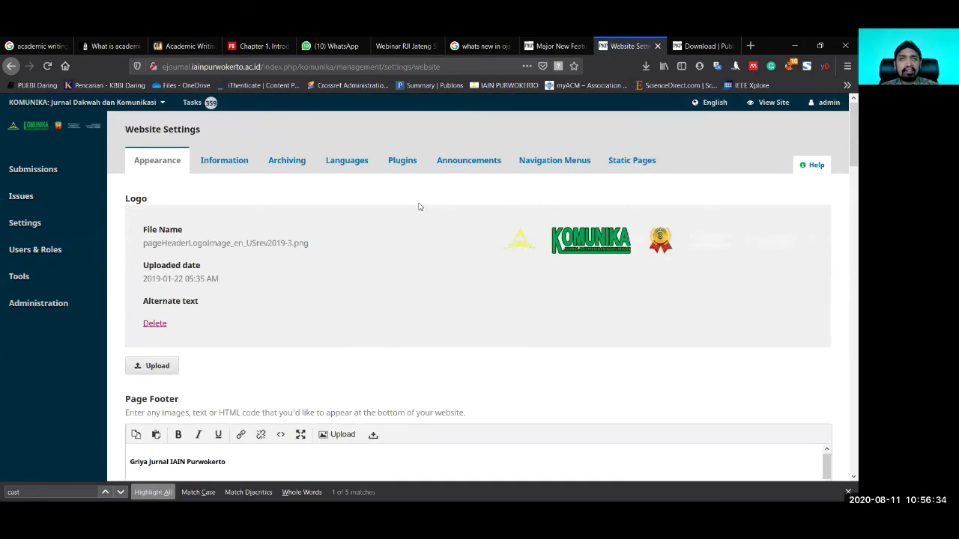
click(404, 161)
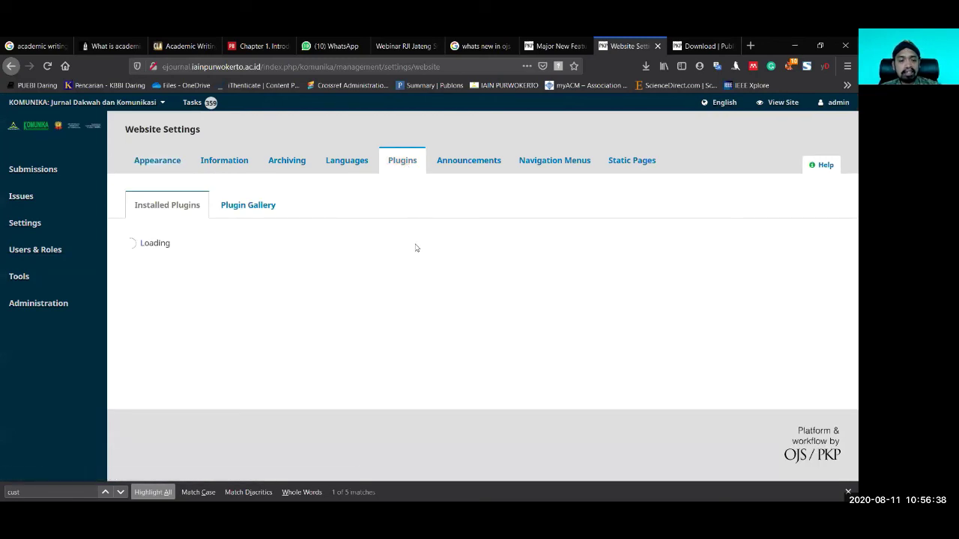
key(ctrl+f)
text(custom)
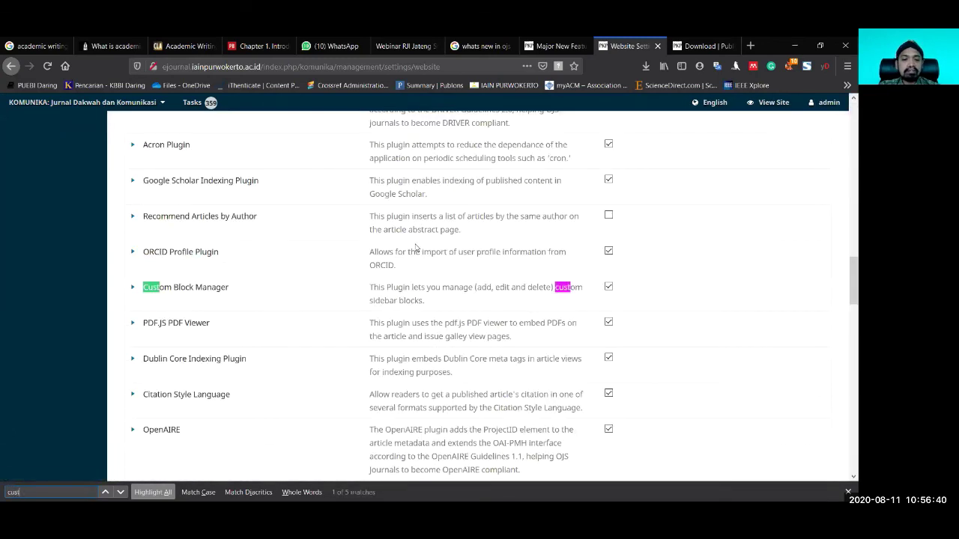
click(133, 288)
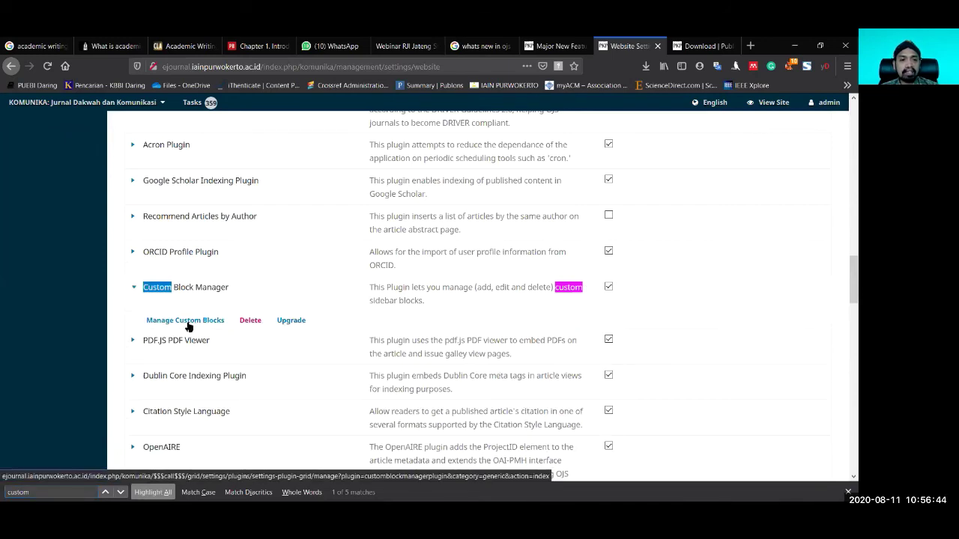
click(183, 324)
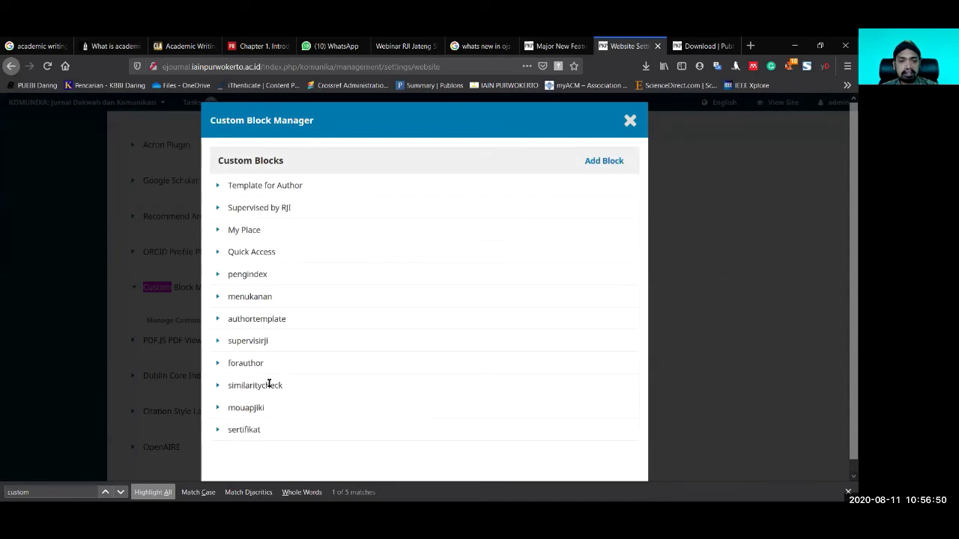
Step: View the content of the pengindex custom block, then close its editor
click(218, 276)
click(237, 293)
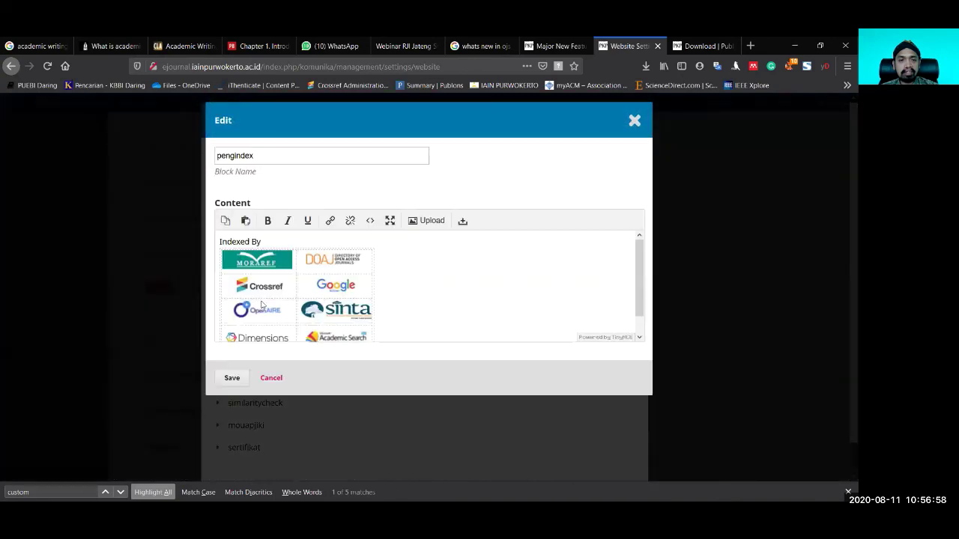
click(634, 120)
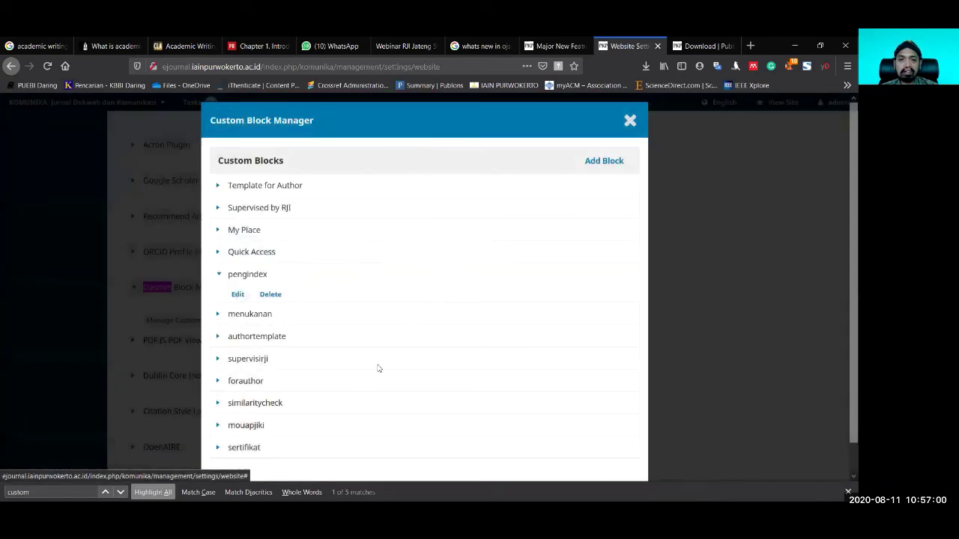
Step: Open the forauthor custom block for editing and look through its statistics content
click(218, 381)
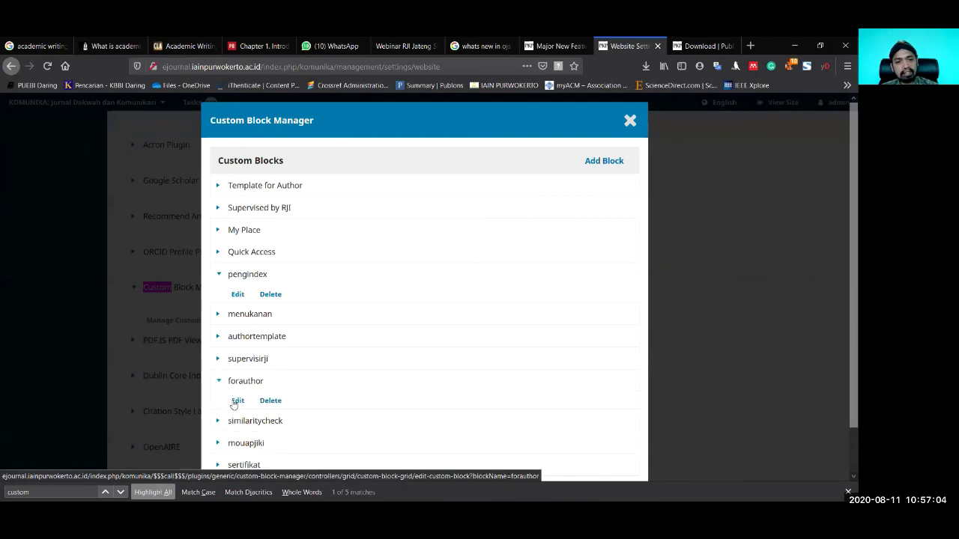
click(238, 401)
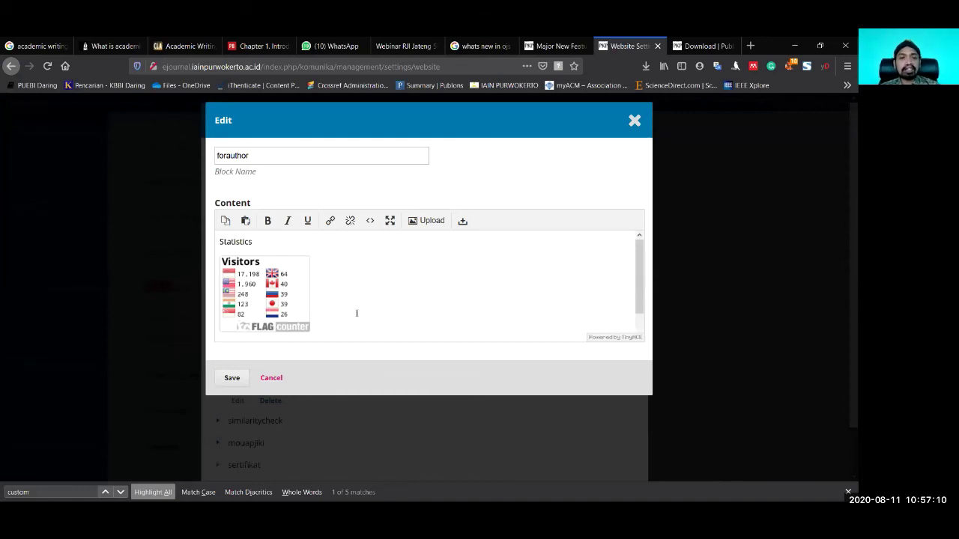
scroll(367, 321, down, 1)
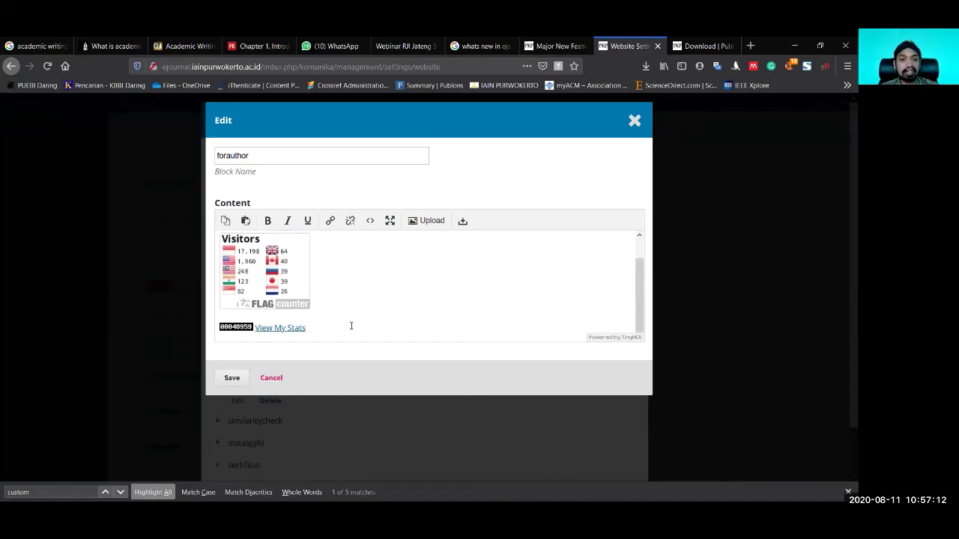
scroll(352, 323, up, 1)
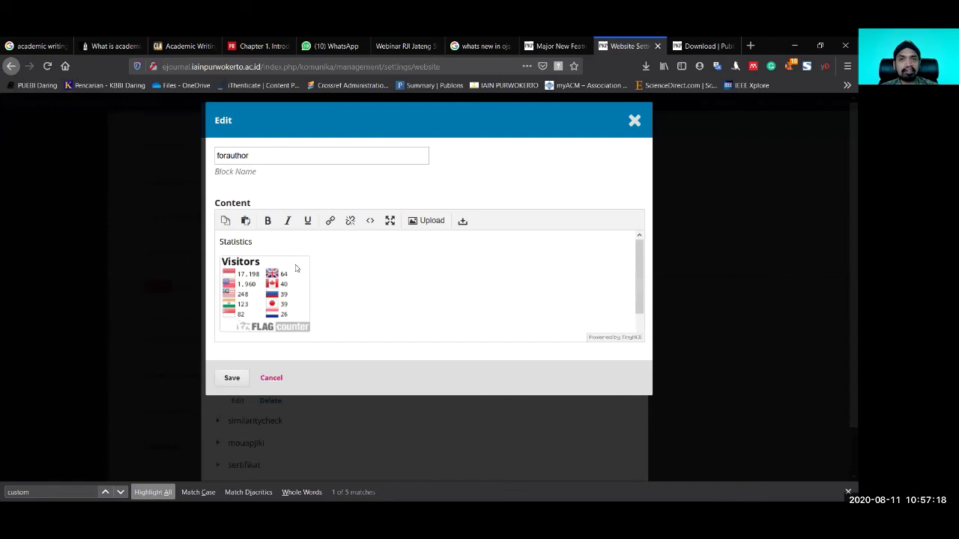
click(354, 292)
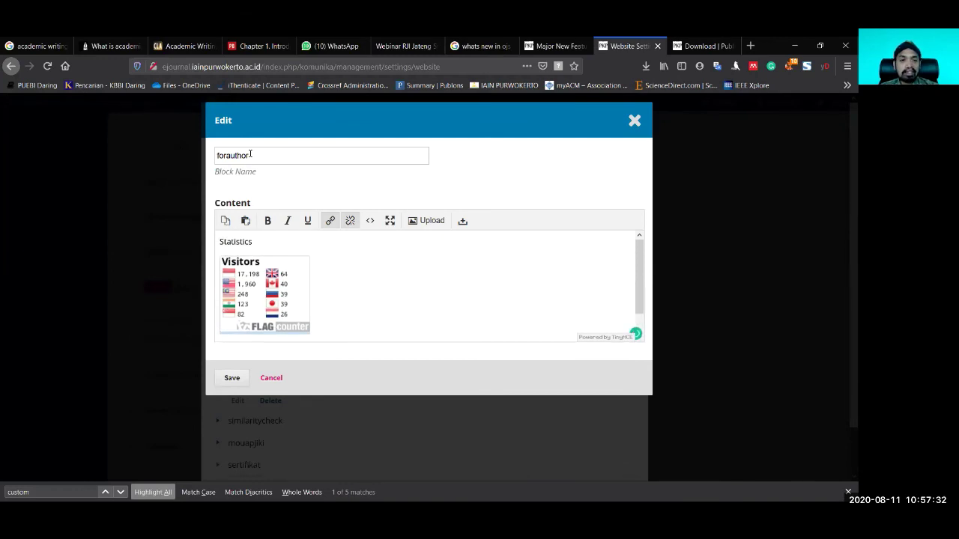
Step: Examine the HTML source code behind the forauthor block's content, then return to the visual editor
click(370, 222)
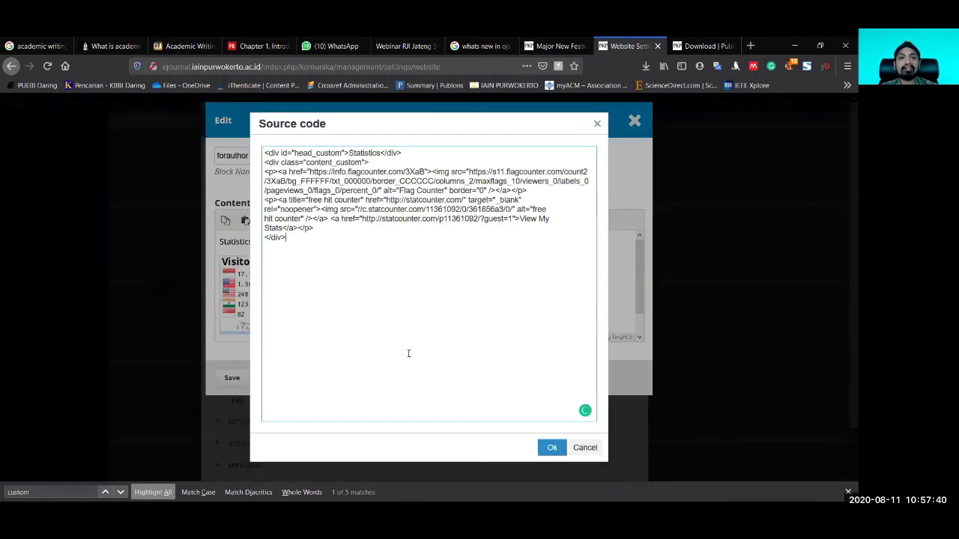
drag(317, 254, 278, 161)
click(317, 285)
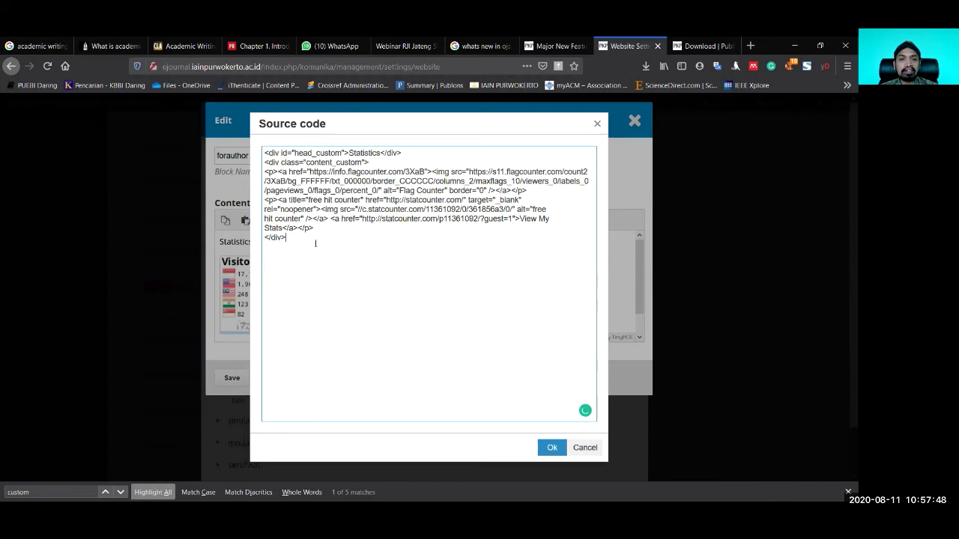
click(552, 447)
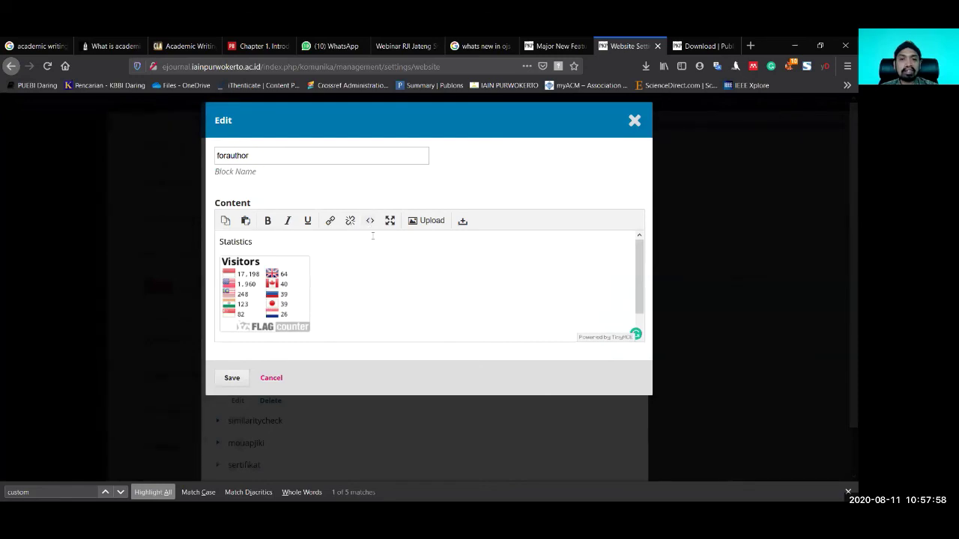
click(370, 223)
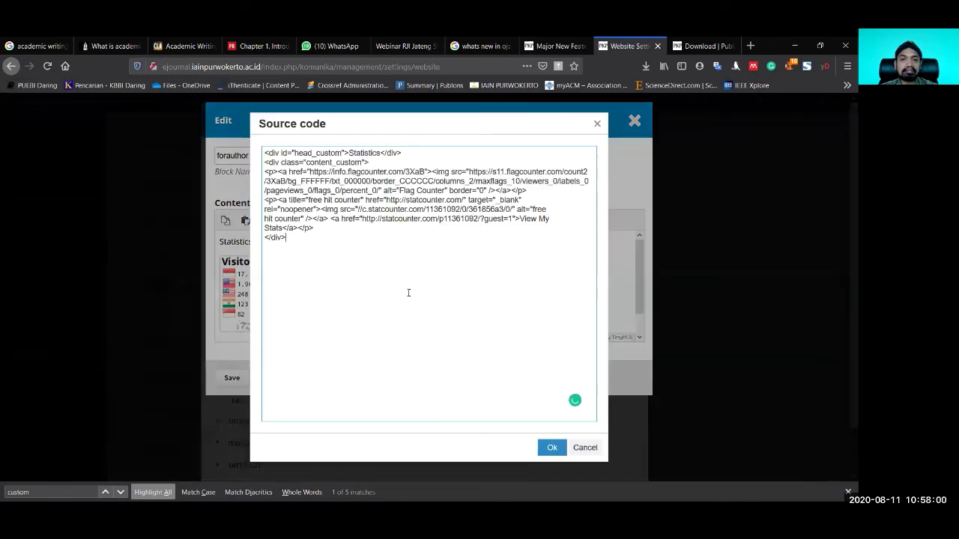
drag(267, 155, 301, 251)
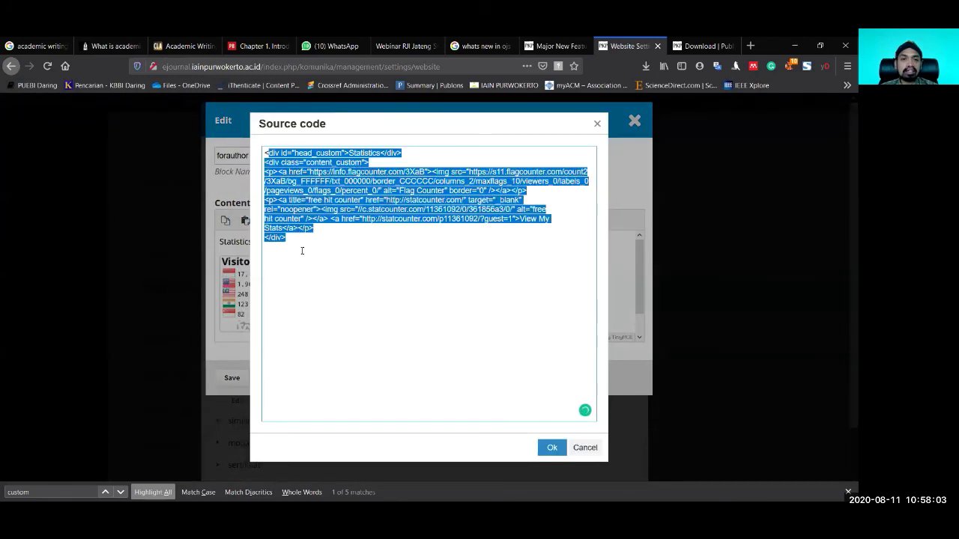
click(583, 448)
Step: Examine the Statistics heading, the Flag Counter image and the hit counter in the forauthor block's content
drag(235, 241, 227, 241)
click(269, 288)
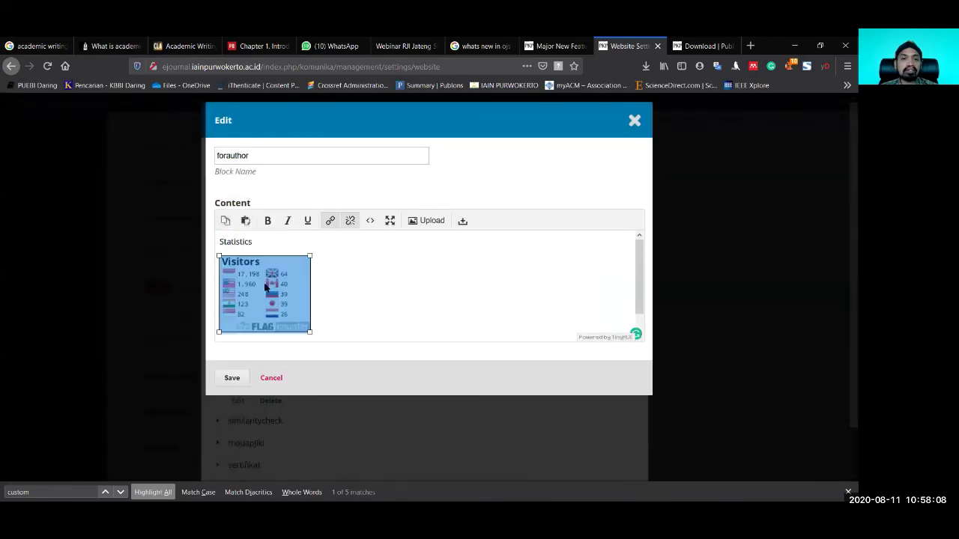
scroll(363, 292, down, 1)
click(243, 329)
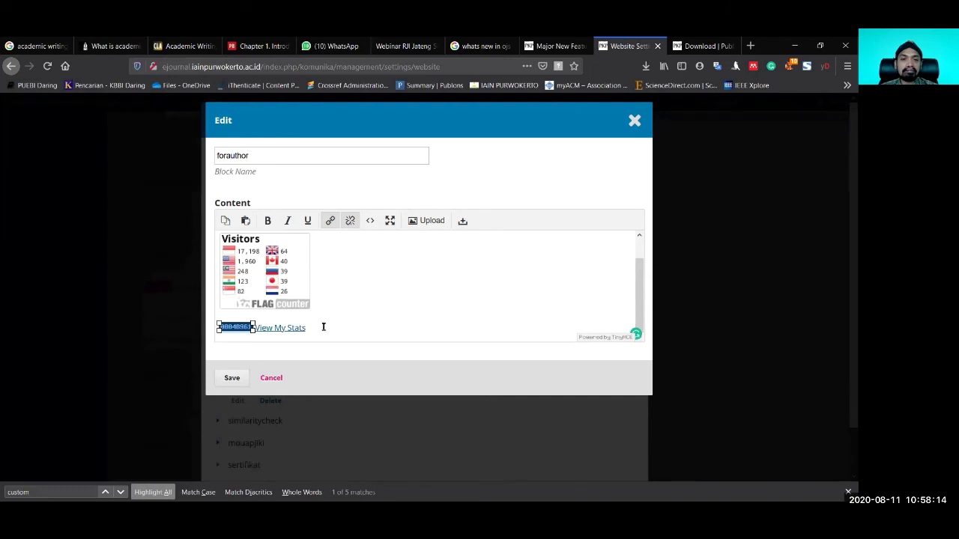
scroll(292, 284, up, 1)
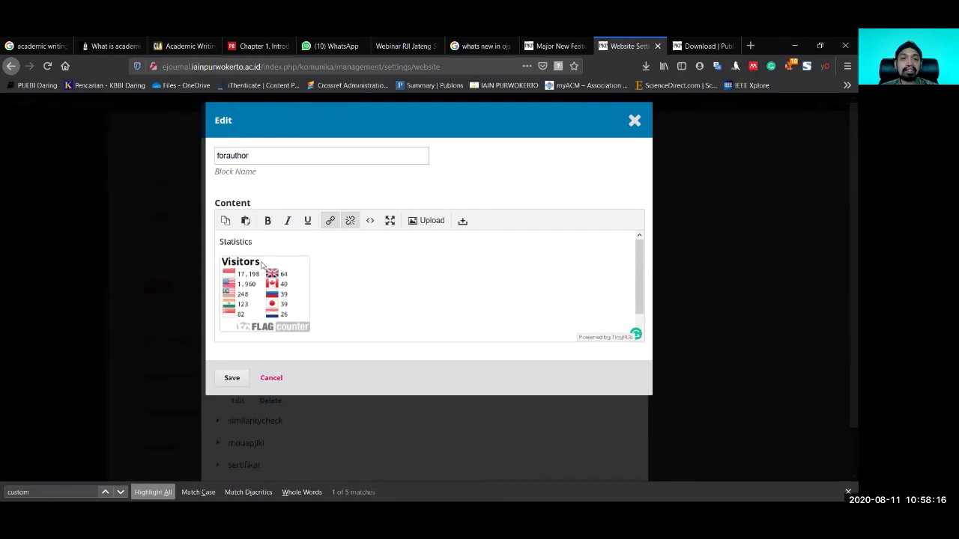
Step: Highlight the whole source code of the forauthor block, then leave the code view and the block editor without saving
click(370, 220)
drag(291, 241, 264, 151)
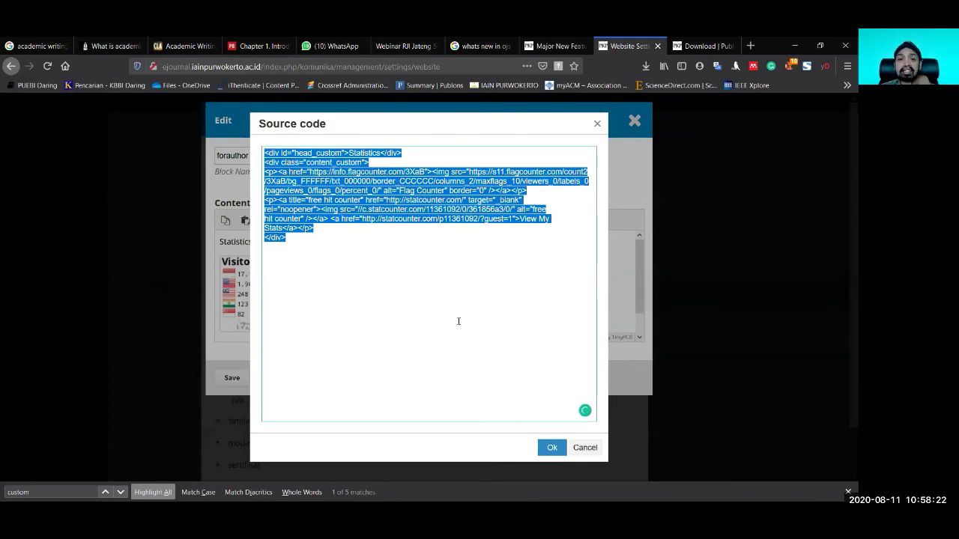
click(583, 448)
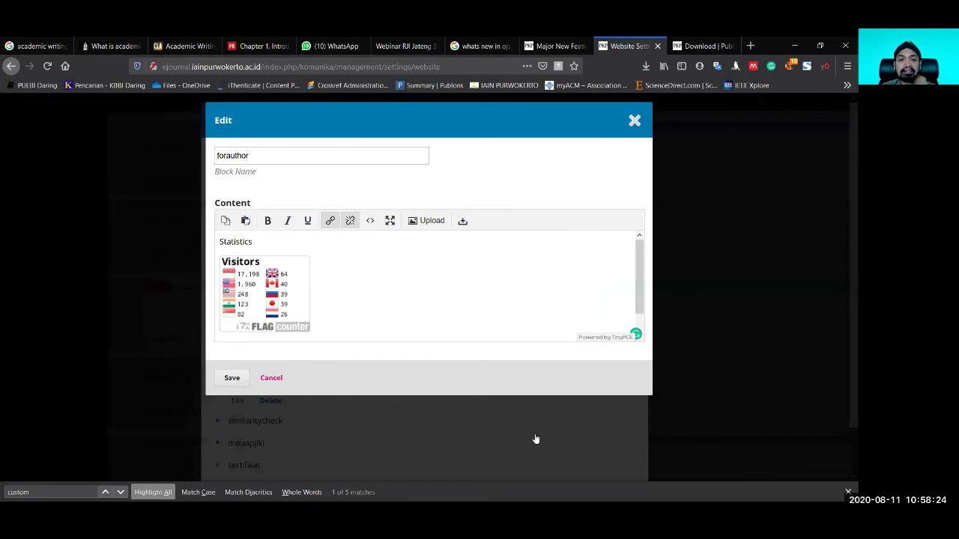
click(272, 380)
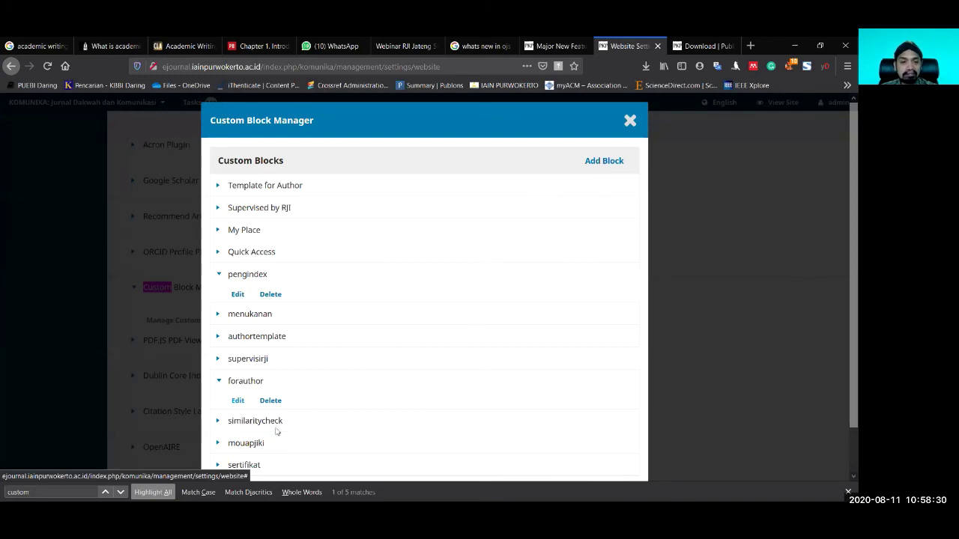
Step: Collapse the forauthor and pengindex entries, close the Custom Block Manager and collapse its entry in the plugin list
click(218, 382)
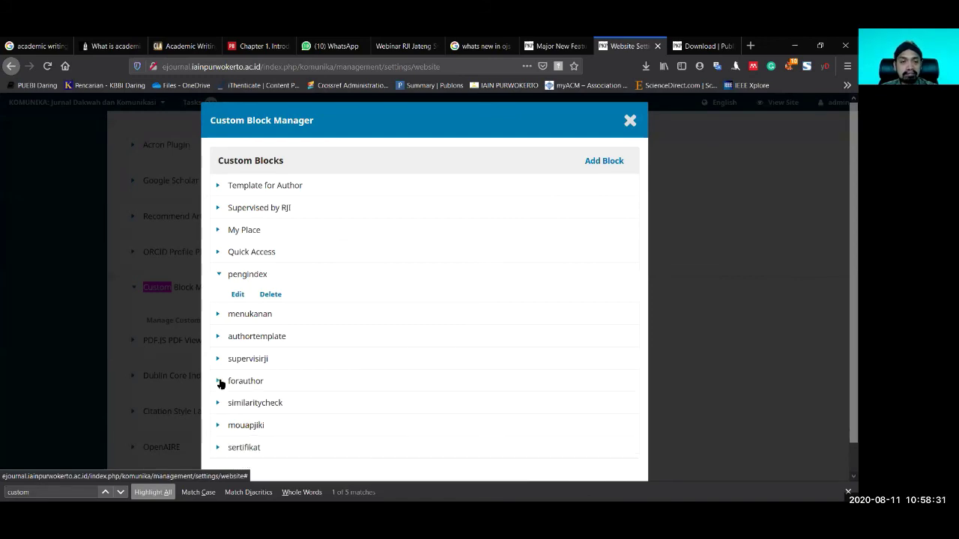
click(219, 274)
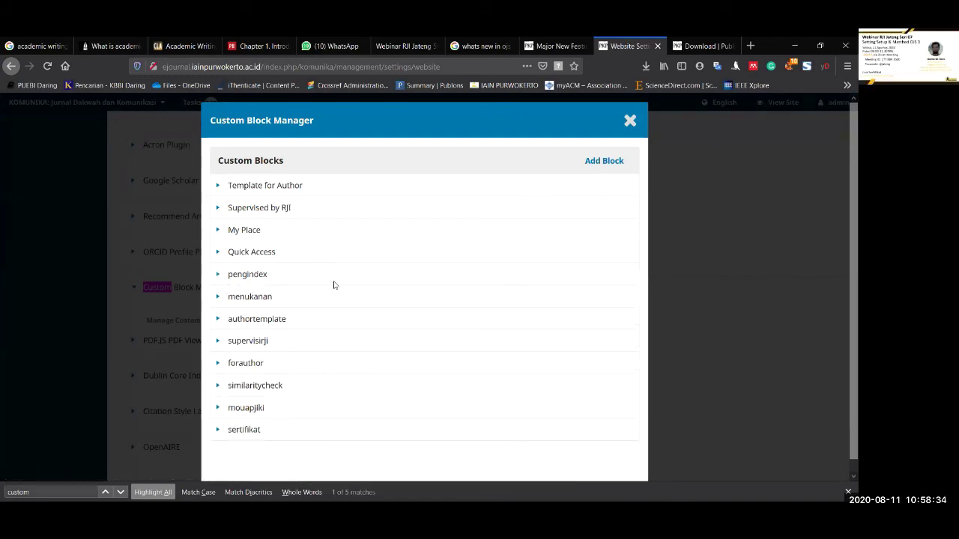
click(630, 119)
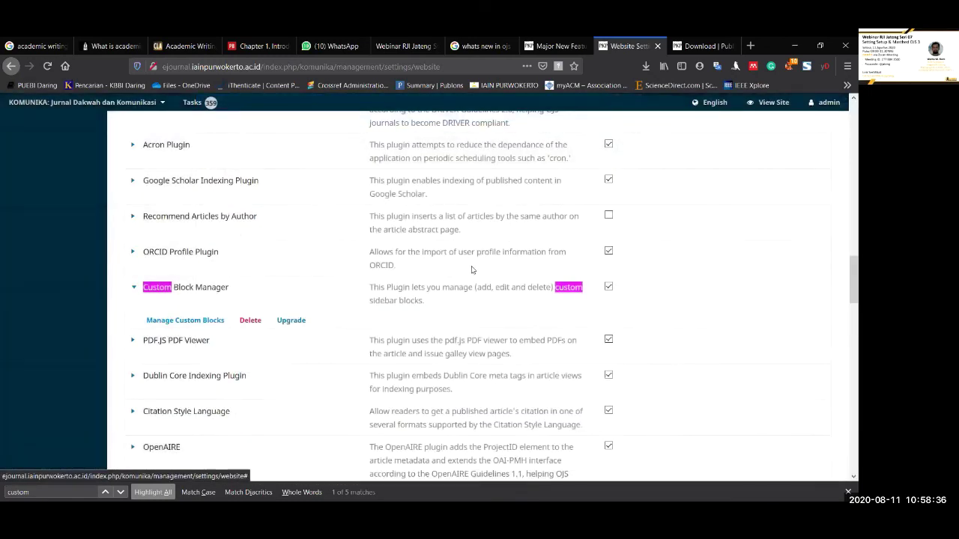
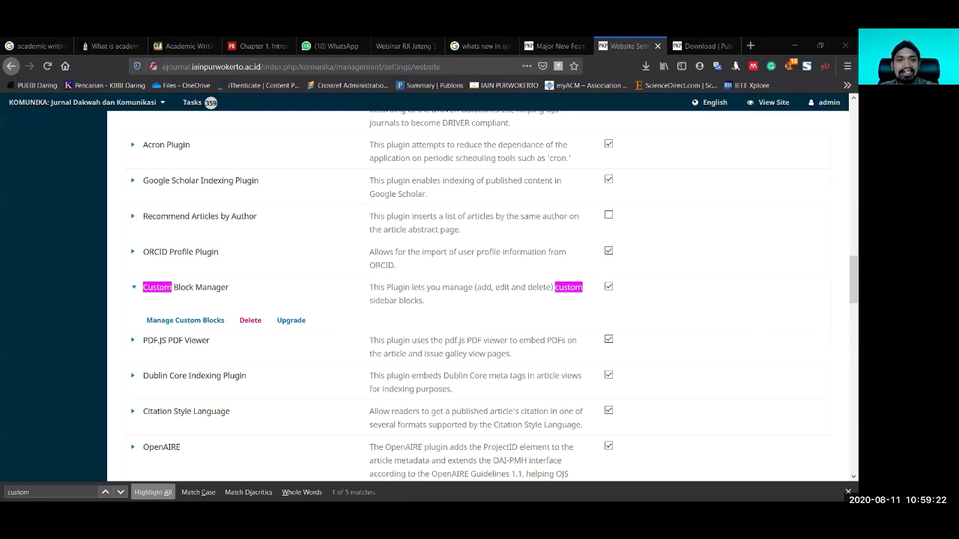
click(133, 288)
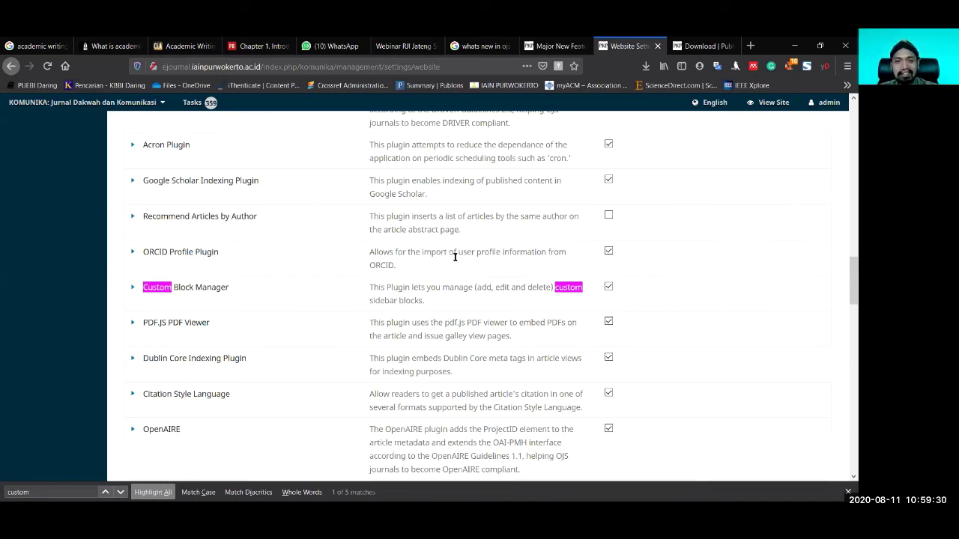
Step: Open the journal's Site Access Options to view the access restrictions and user registration settings
scroll(458, 339, up, 1)
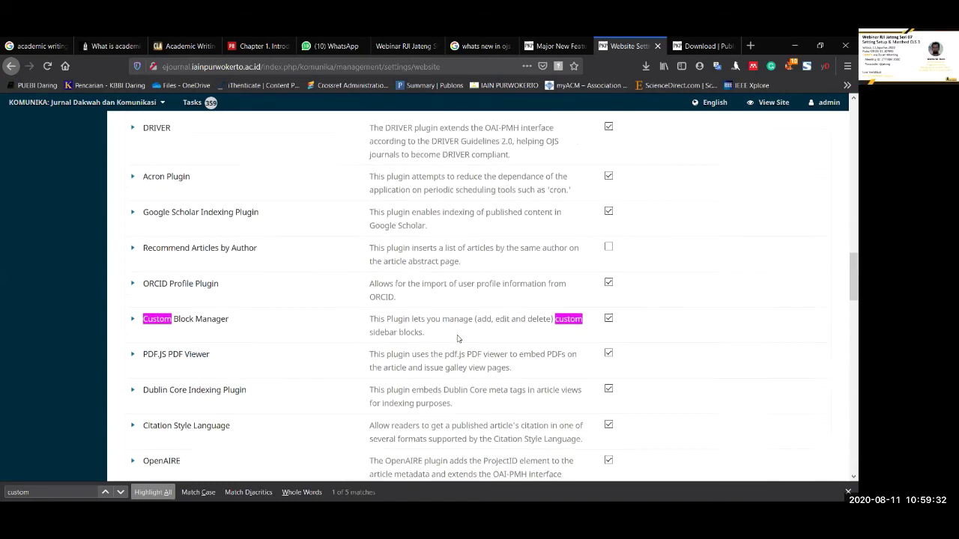
scroll(459, 338, up, 1)
scroll(459, 339, up, 10)
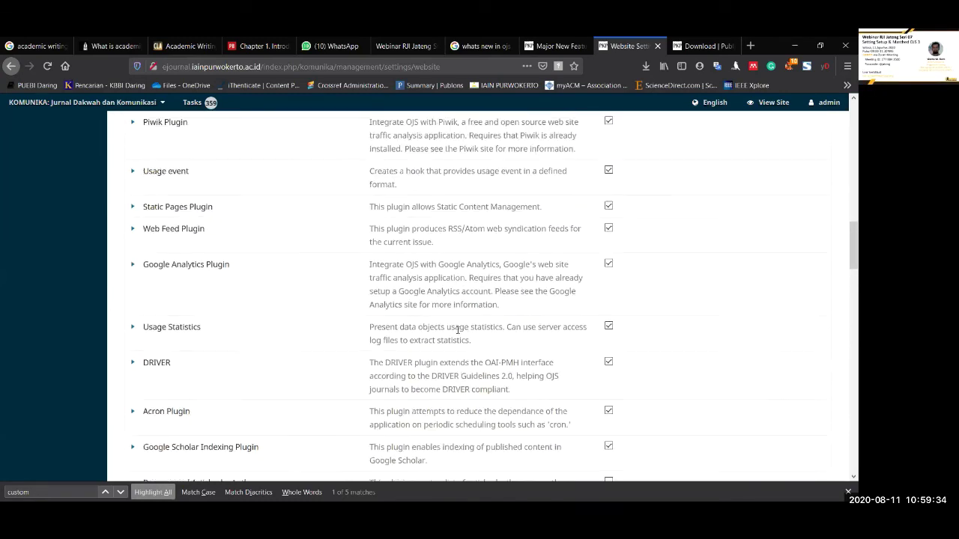
scroll(459, 331, up, 10)
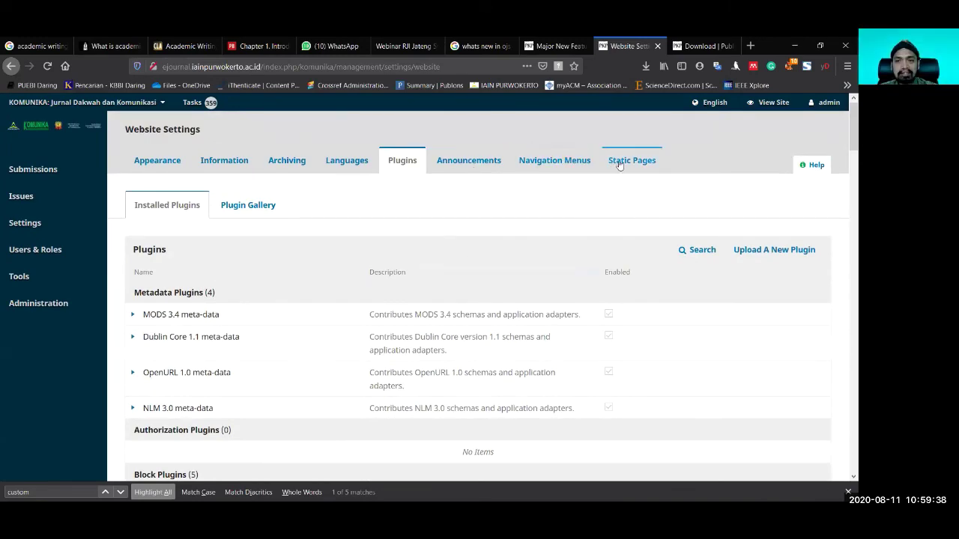
mouse_move(87, 255)
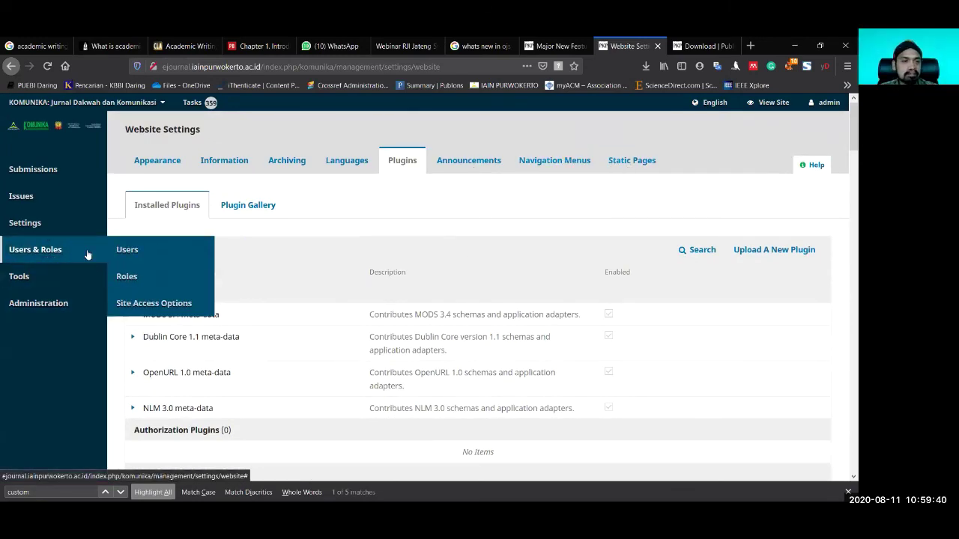
click(193, 307)
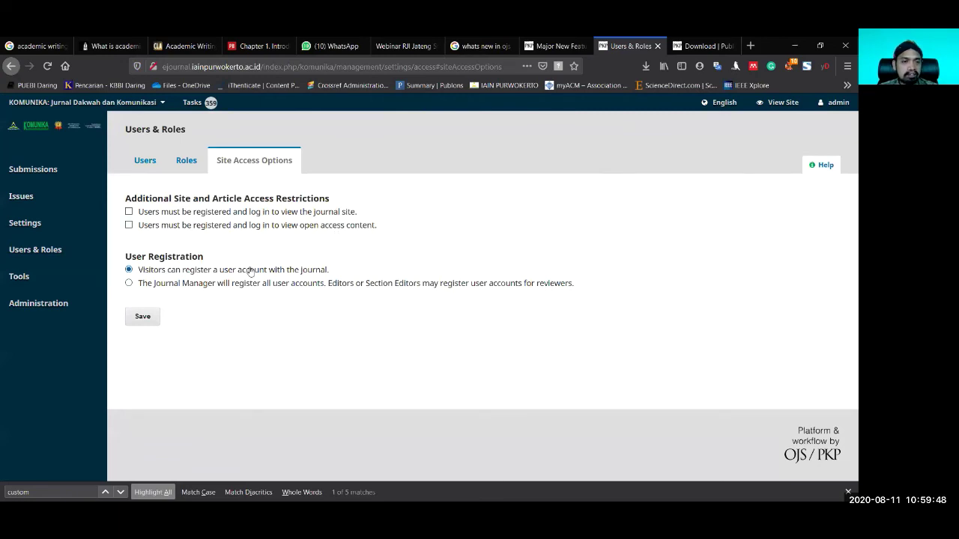
Step: View the journal's import and export tools and open the QuickSubmit Plugin
mouse_move(36, 278)
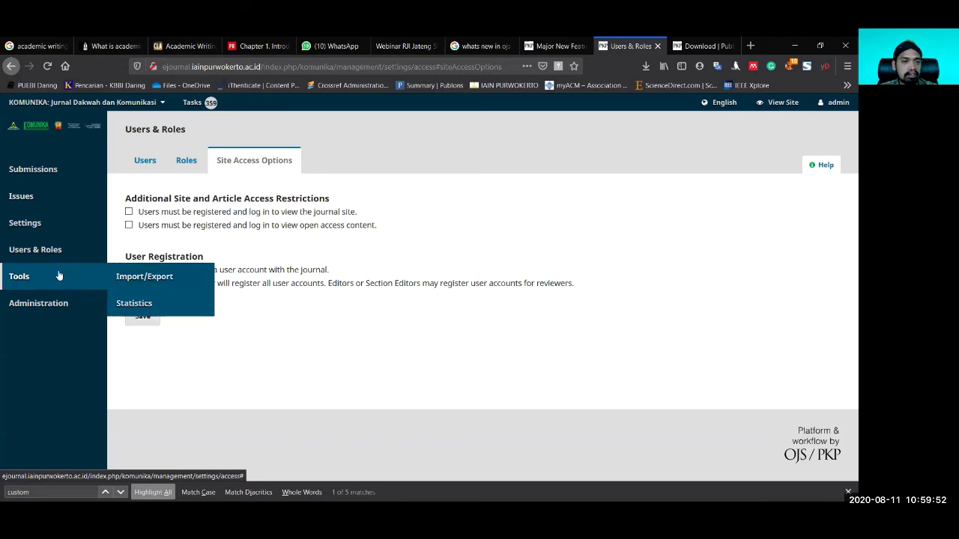
click(169, 279)
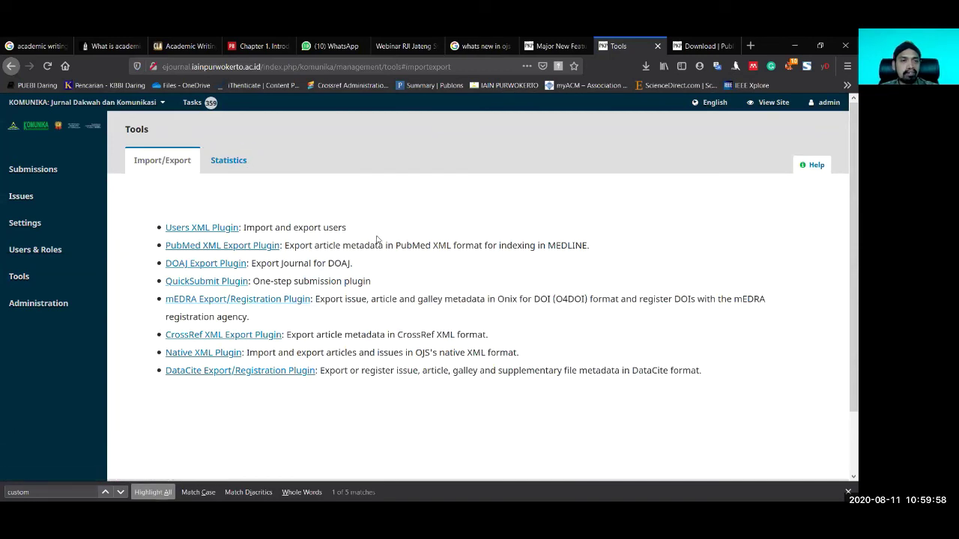
mouse_move(36, 272)
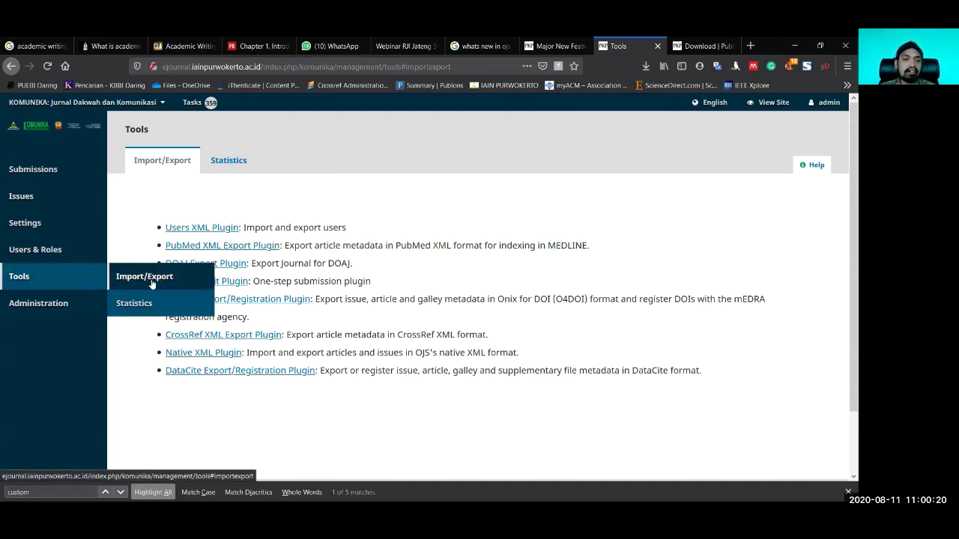
click(241, 282)
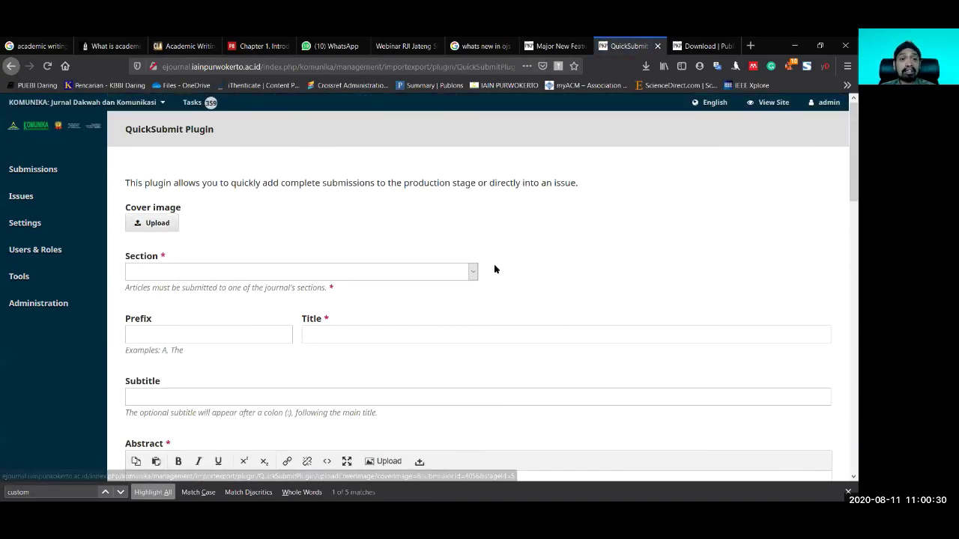
Step: Examine the QuickSubmit form from the section, title and abstract fields through metadata and references to the contributor and galley lists
scroll(450, 225, down, 3)
click(421, 158)
click(421, 159)
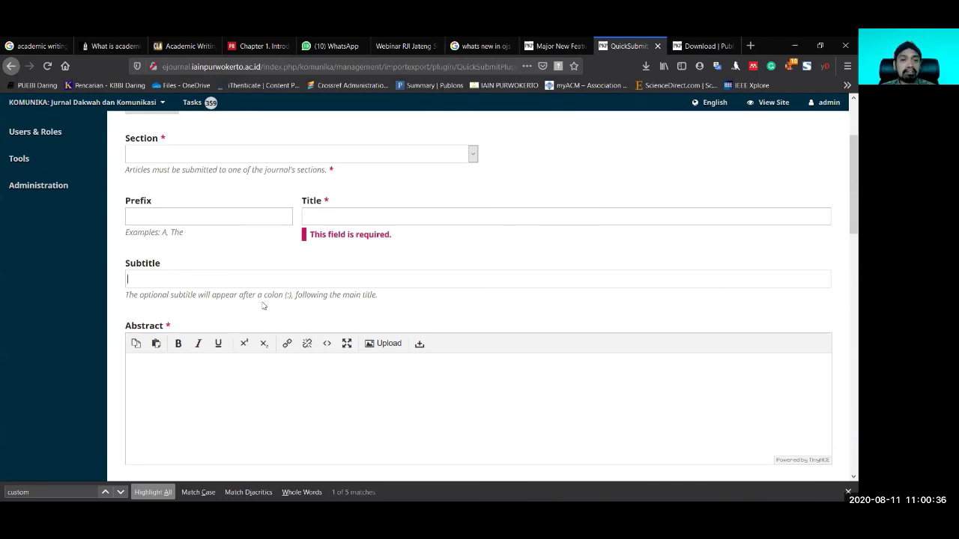
scroll(278, 376, down, 1)
scroll(279, 377, down, 2)
click(249, 229)
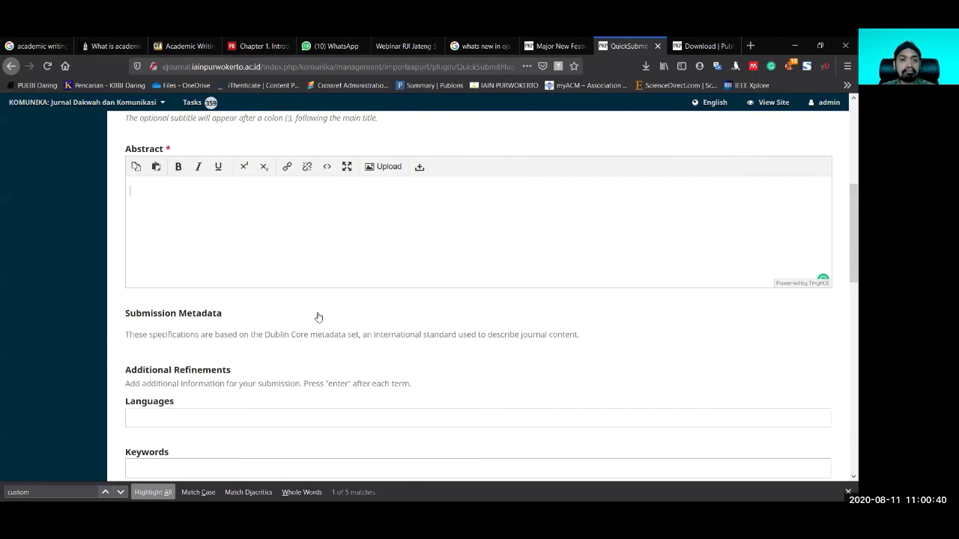
scroll(332, 304, down, 3)
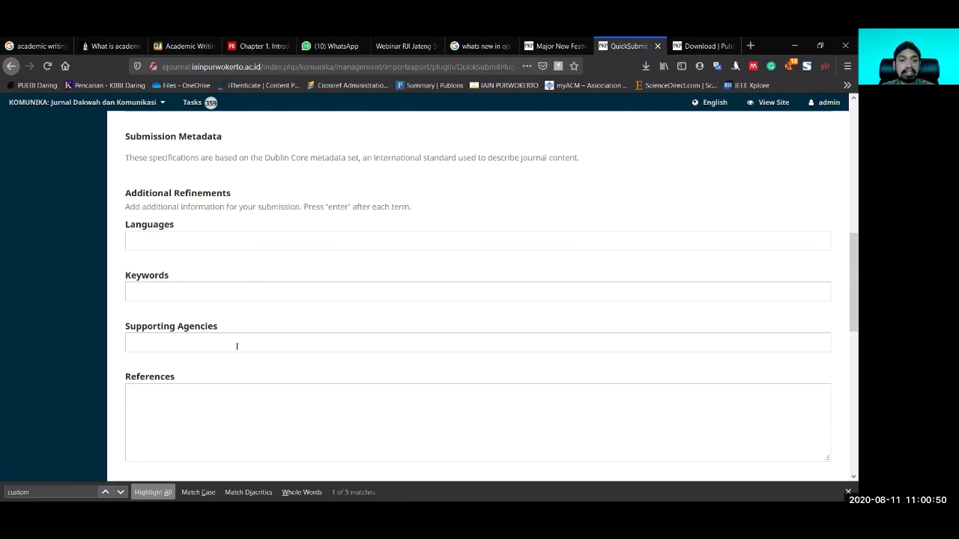
scroll(293, 346, down, 3)
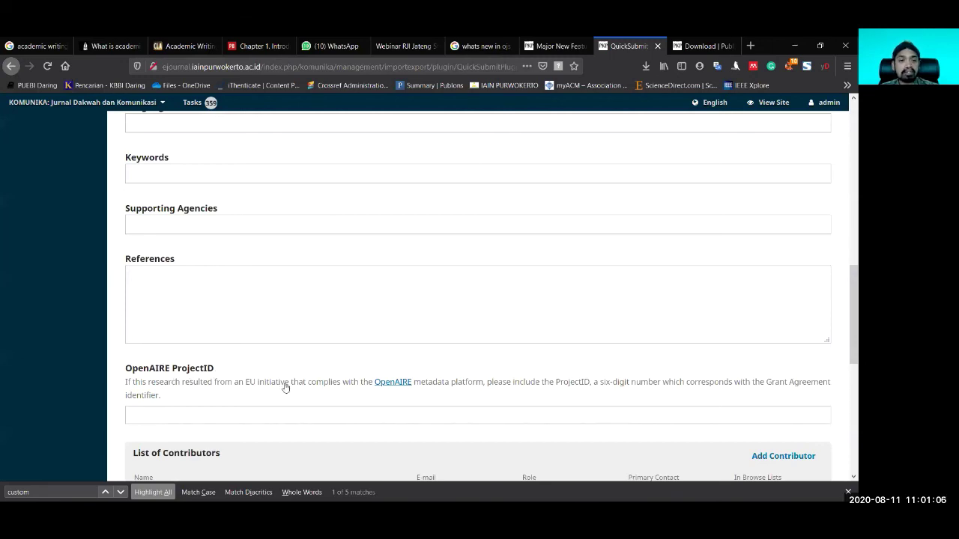
scroll(272, 366, down, 3)
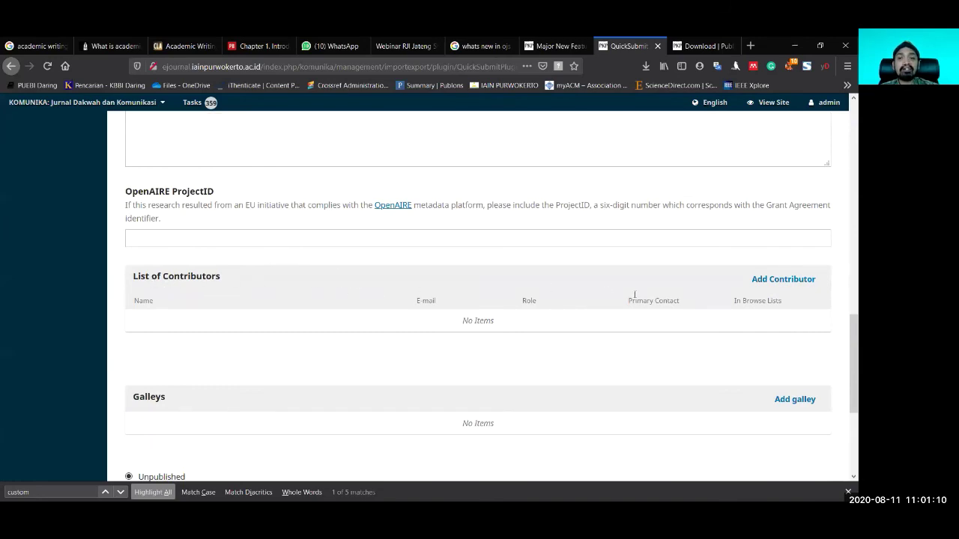
Step: Open the Add Contributor form, look through its name, contact, bio and role fields, and close it without saving
click(785, 283)
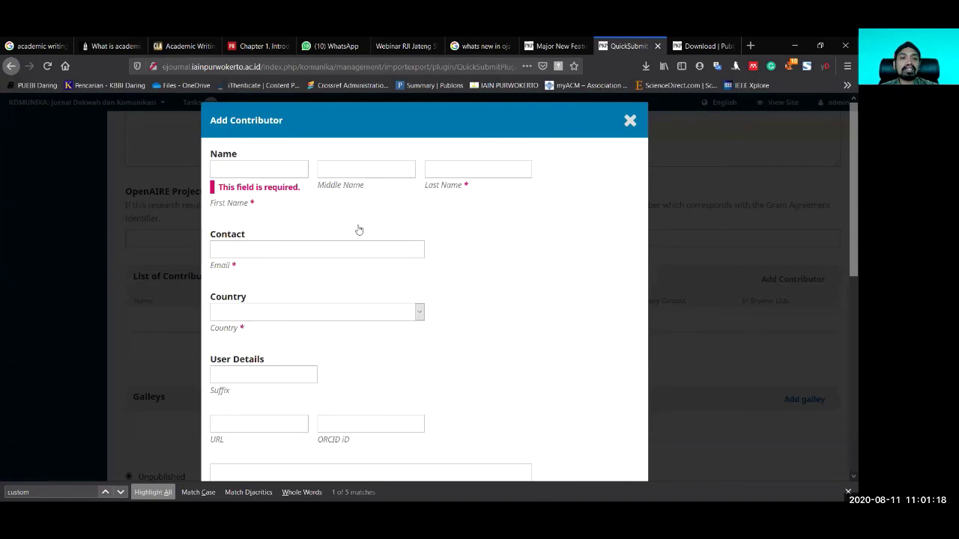
scroll(328, 304, down, 10)
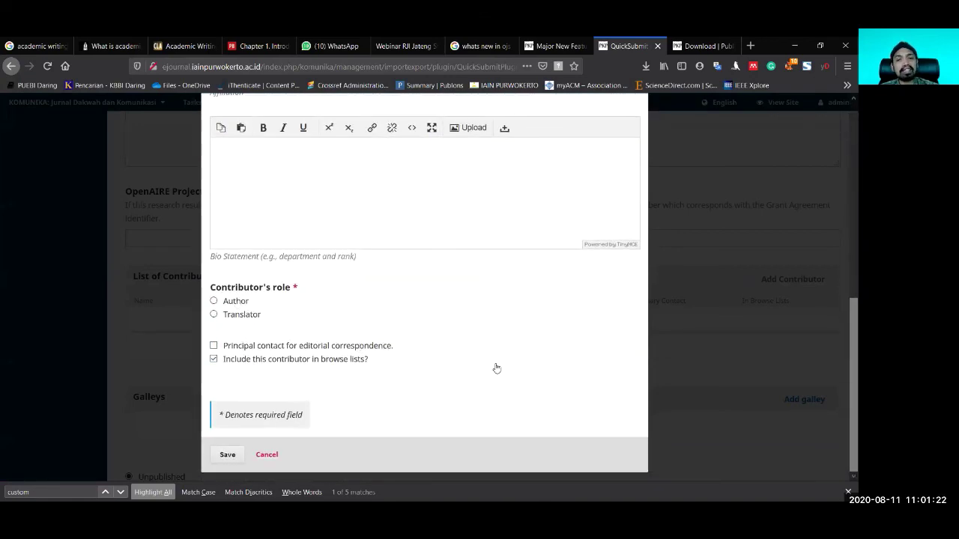
scroll(599, 284, up, 10)
click(629, 121)
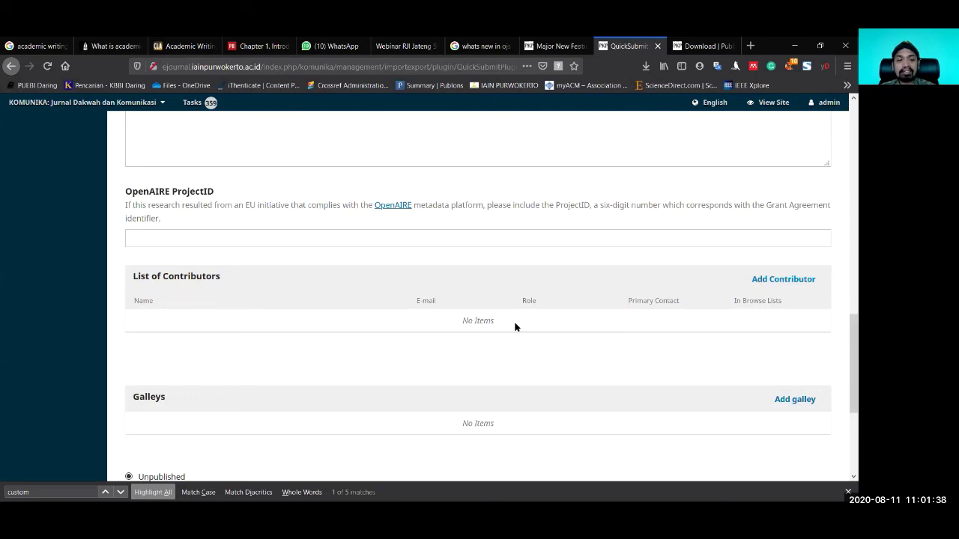
Step: Create a galley labelled PDF in English for the submission and close the file upload without choosing an article component
scroll(521, 334, down, 4)
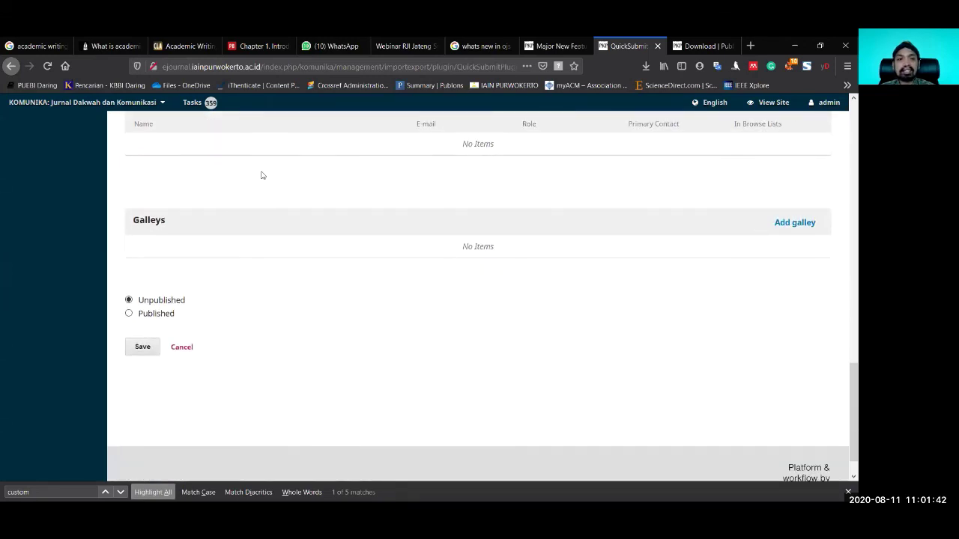
click(798, 222)
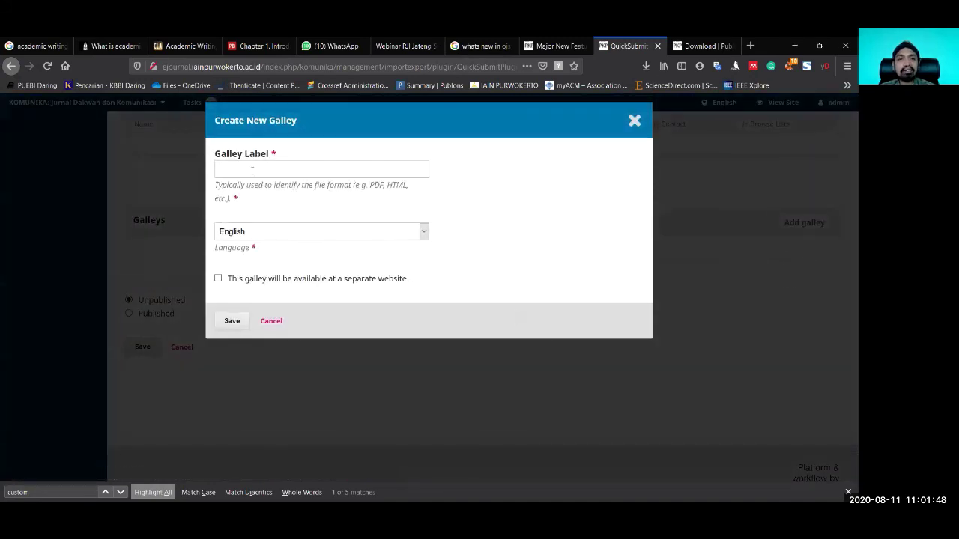
text(PDF)
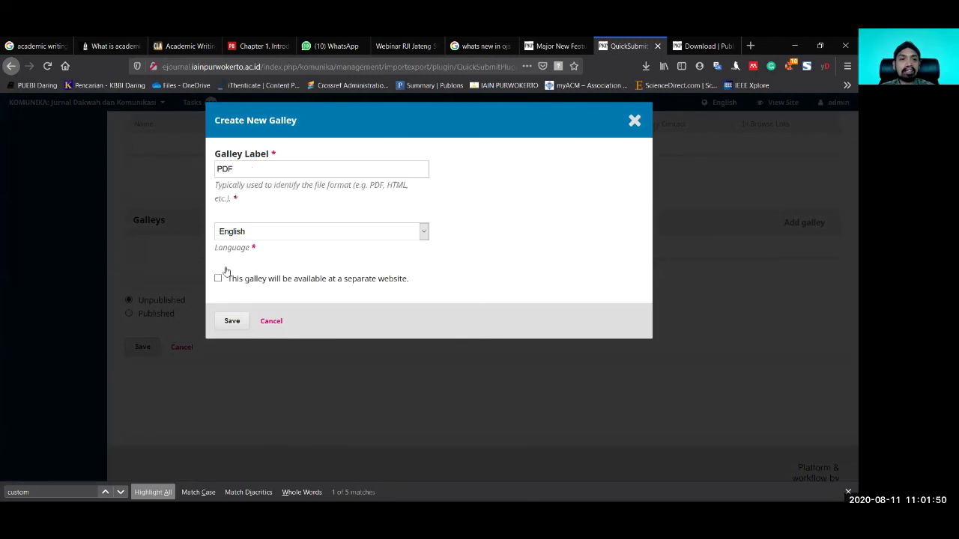
click(233, 321)
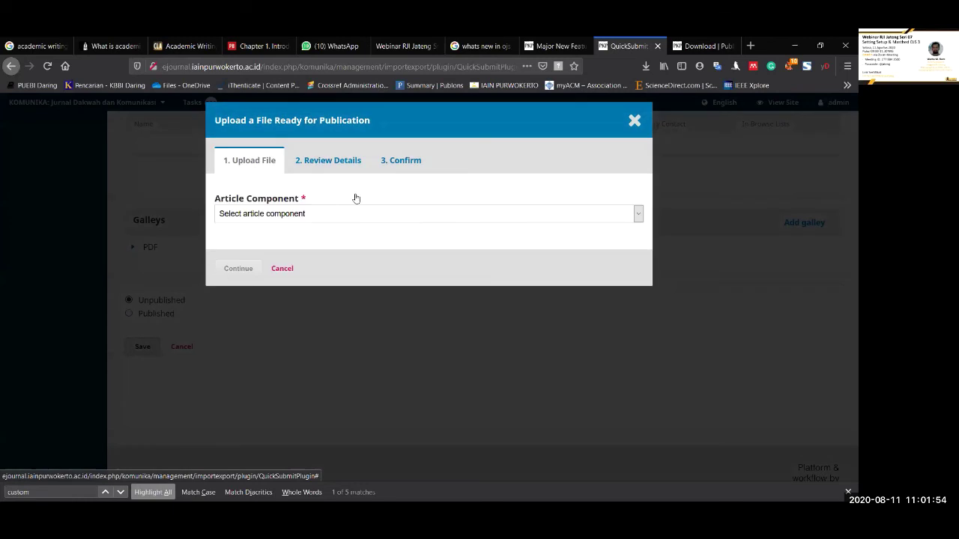
click(297, 213)
click(297, 214)
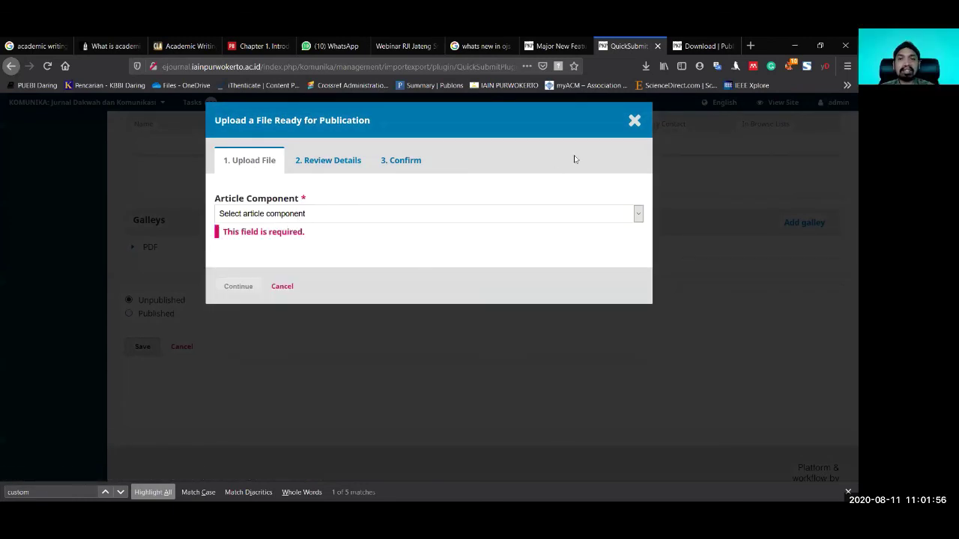
click(635, 120)
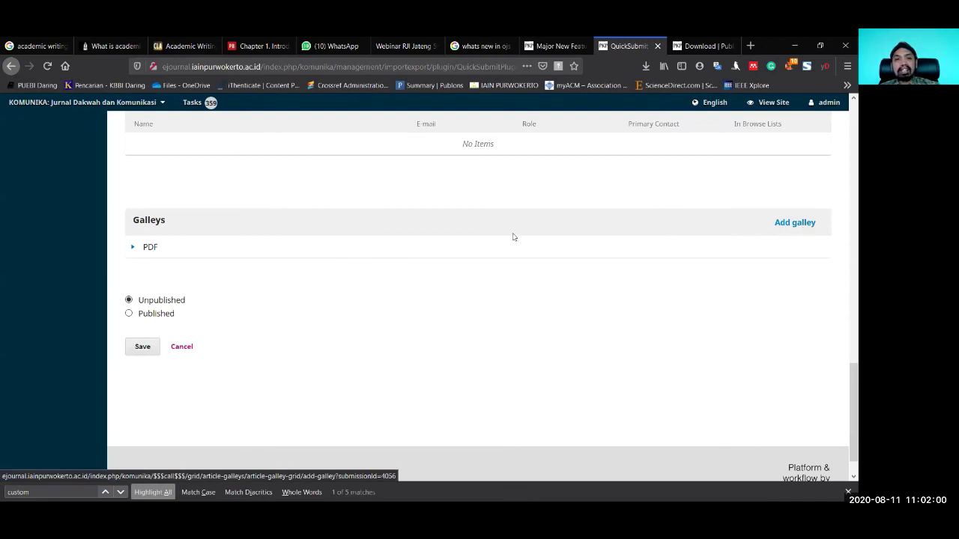
Step: Delete the PDF galley from the submission's galley list and confirm the deletion
click(132, 248)
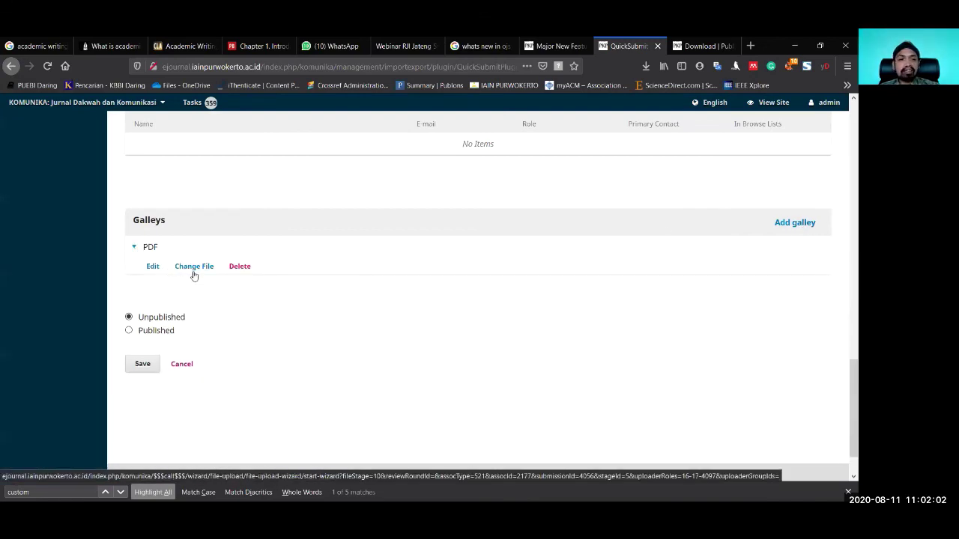
click(238, 266)
click(315, 207)
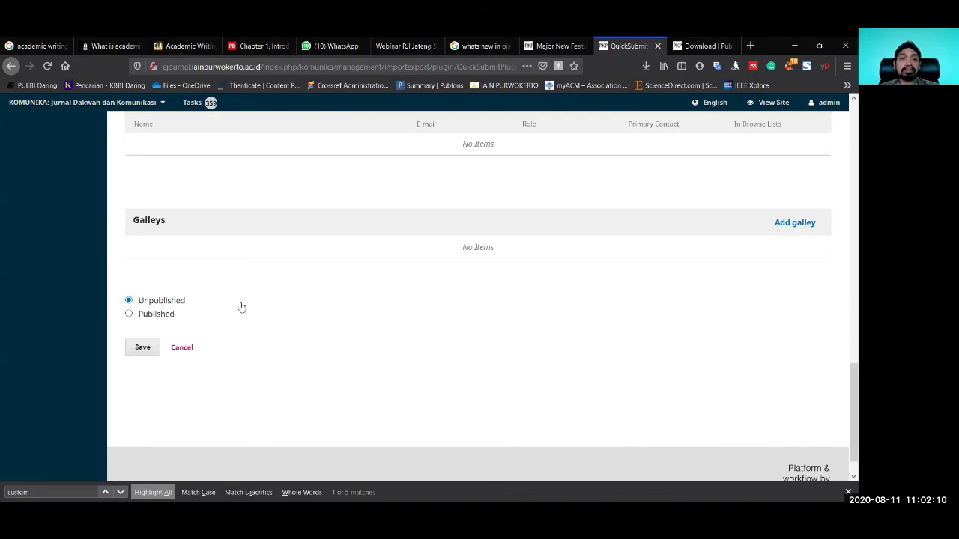
Step: Cancel the quick submission and leave its page for the journal's list of import and export tools
scroll(292, 383, up, 15)
scroll(301, 383, up, 3)
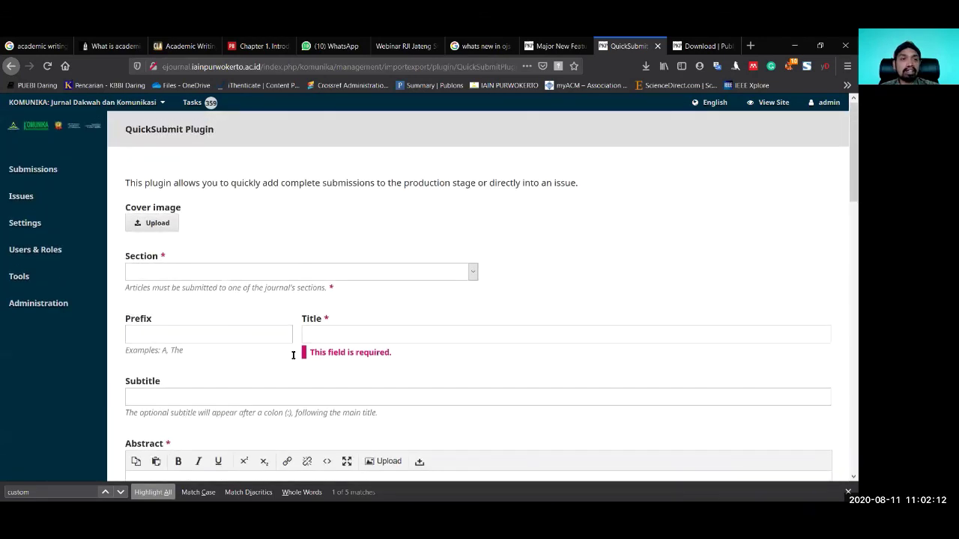
scroll(225, 337, down, 18)
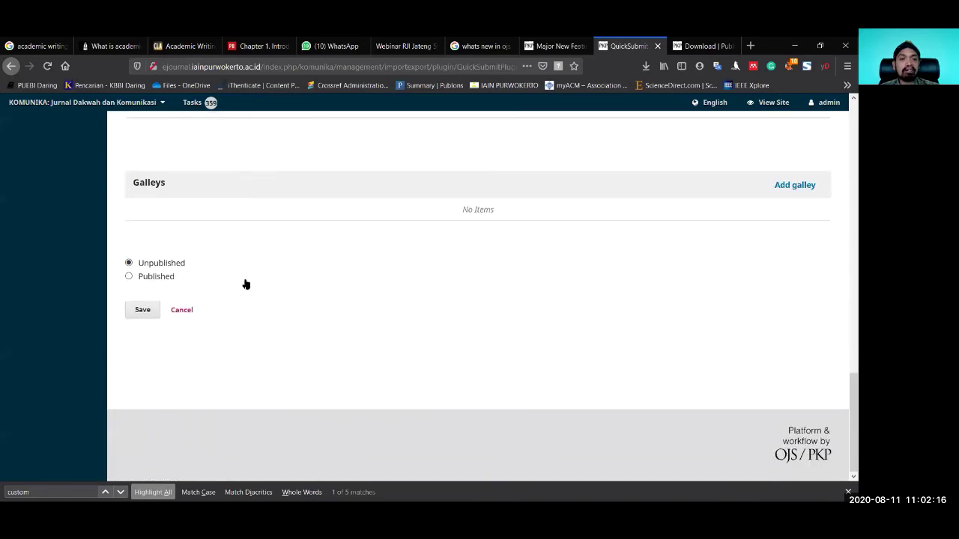
click(193, 313)
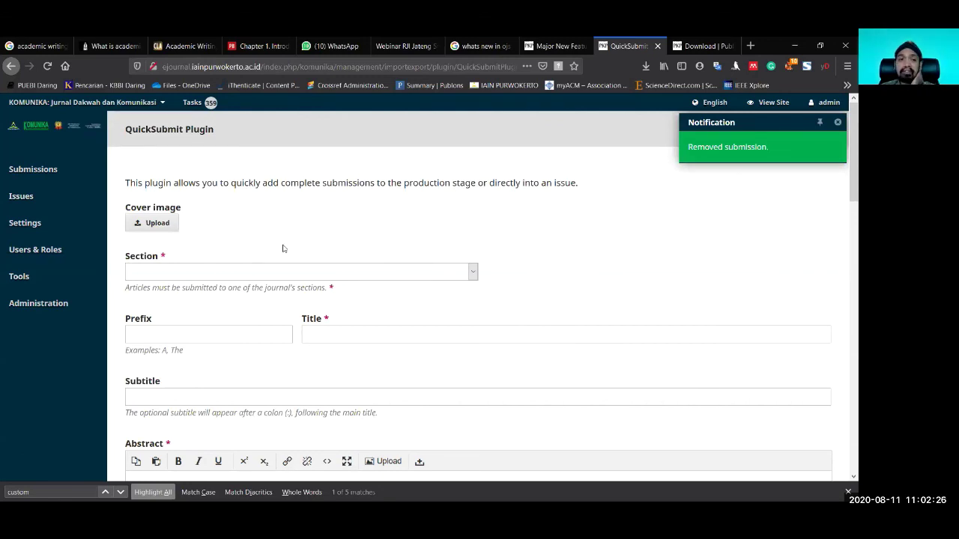
mouse_move(52, 278)
click(158, 279)
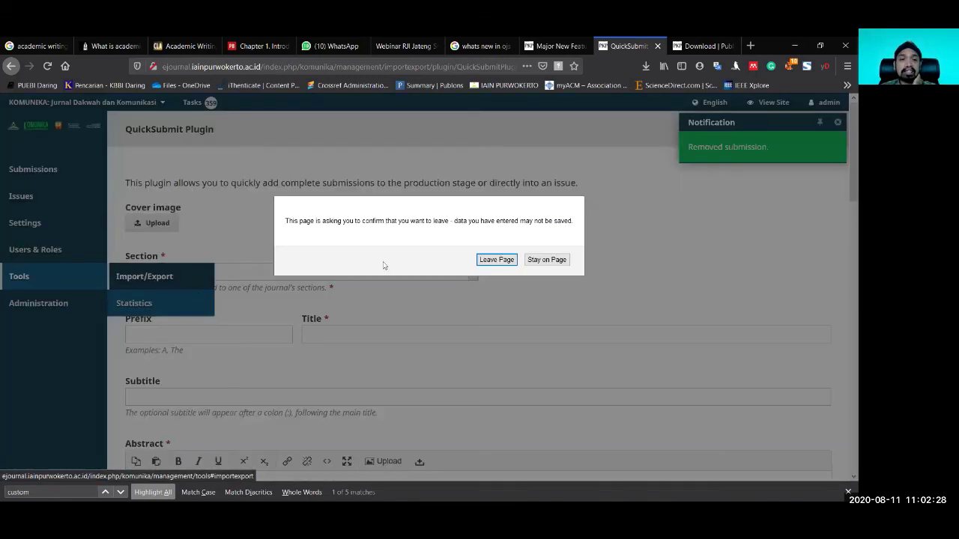
click(517, 262)
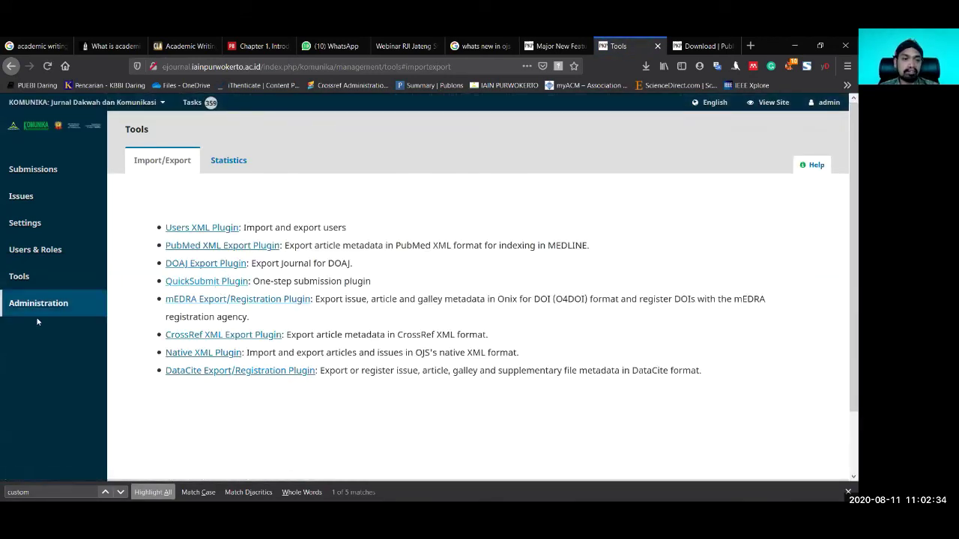
mouse_move(36, 276)
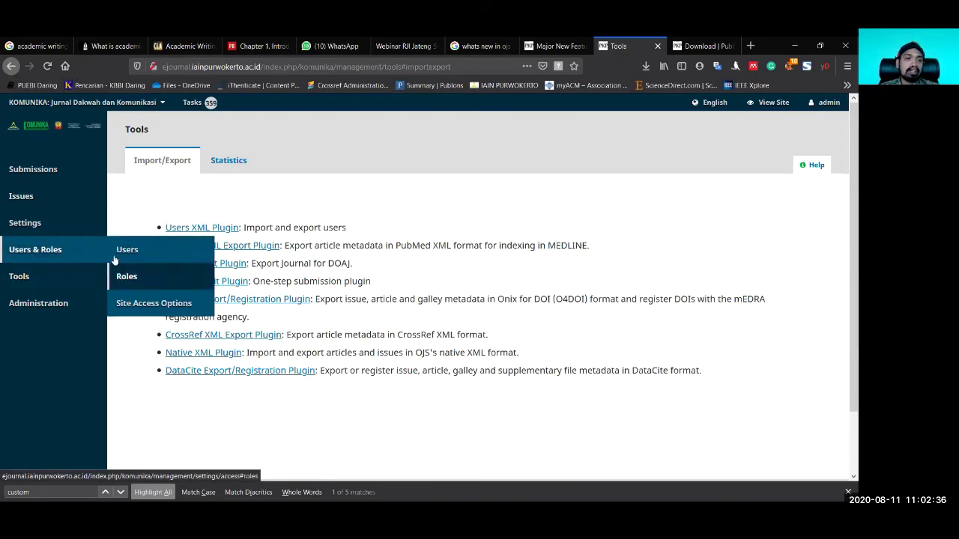
mouse_move(70, 199)
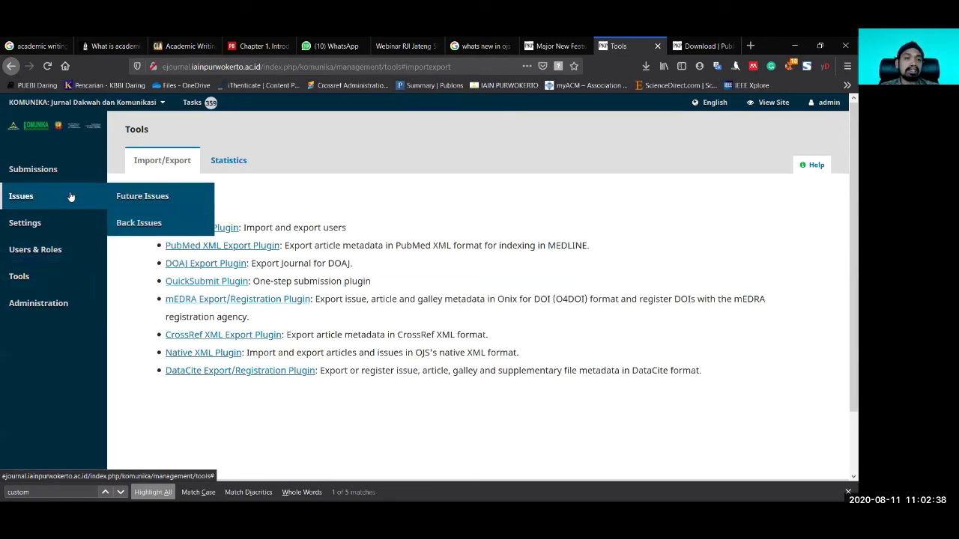
click(70, 197)
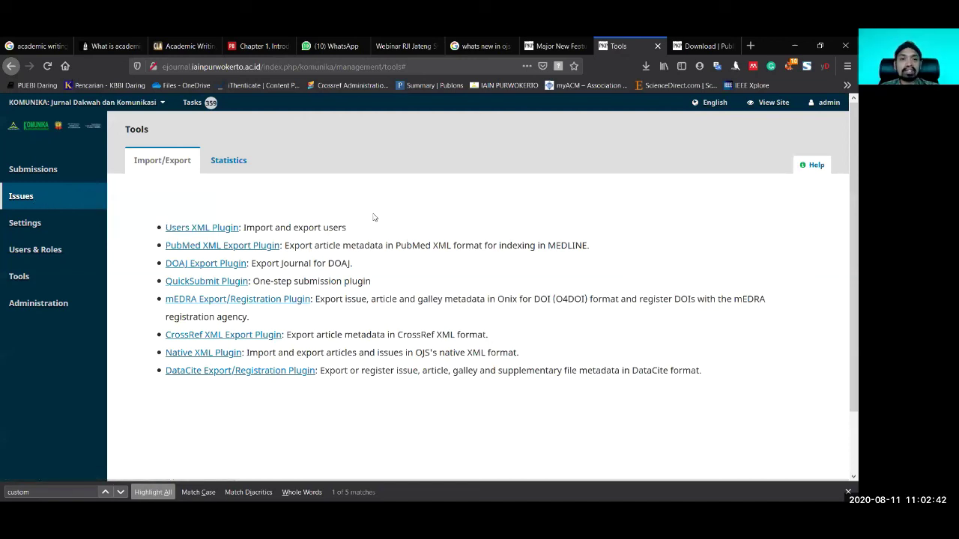
mouse_move(10, 198)
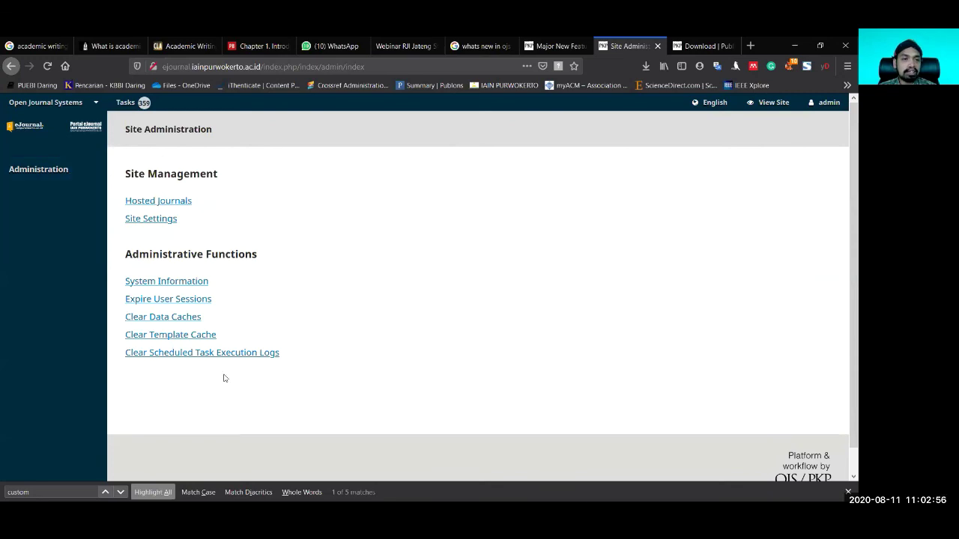
Step: Open the Hosted Journals list from the site administration and look through the journals and their paths
click(172, 203)
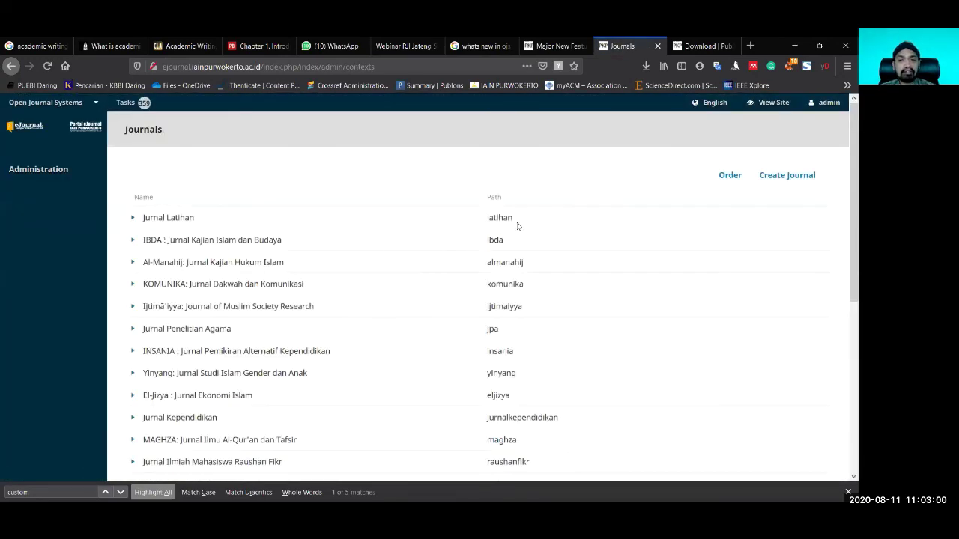
scroll(390, 251, down, 2)
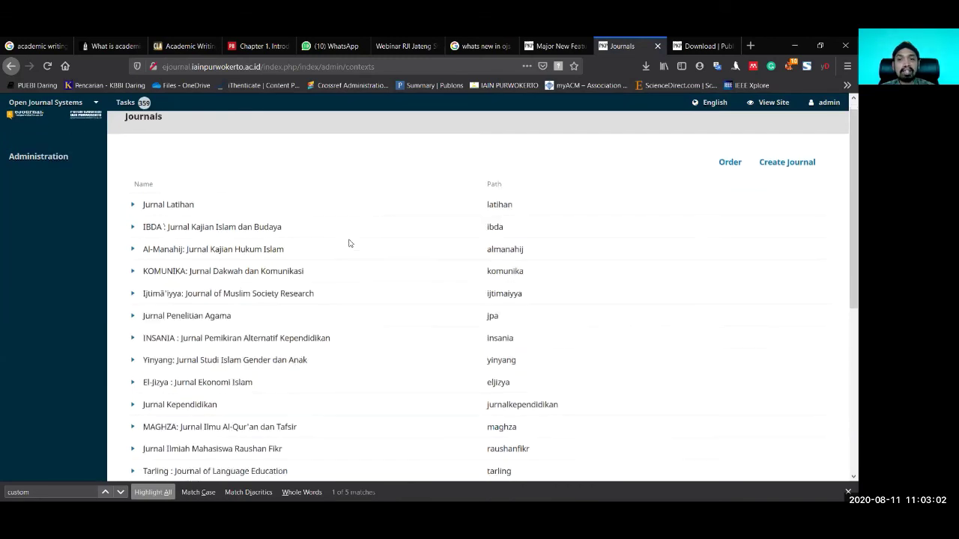
scroll(674, 180, up, 2)
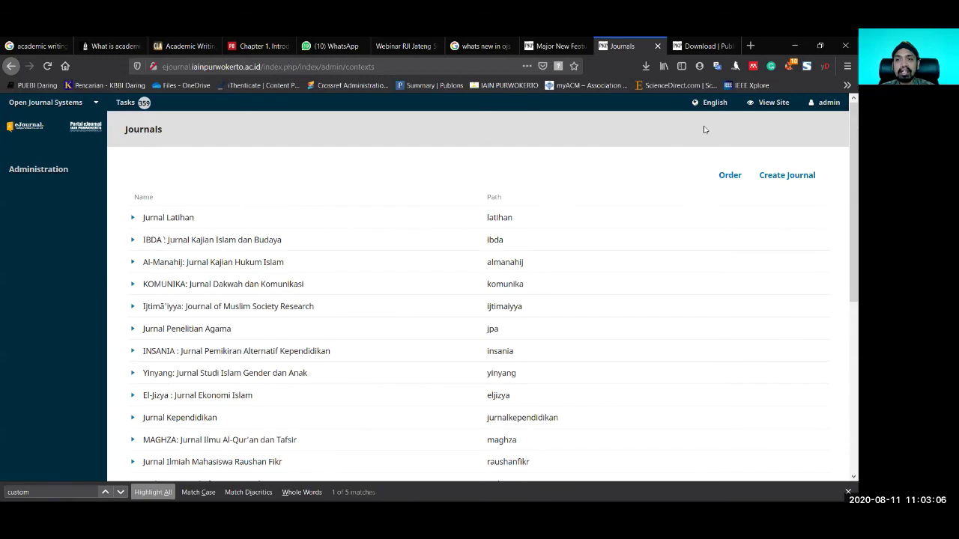
Step: Open the public site in a new tab and check the management actions offered for Jurnal Latihan
middle_click(771, 102)
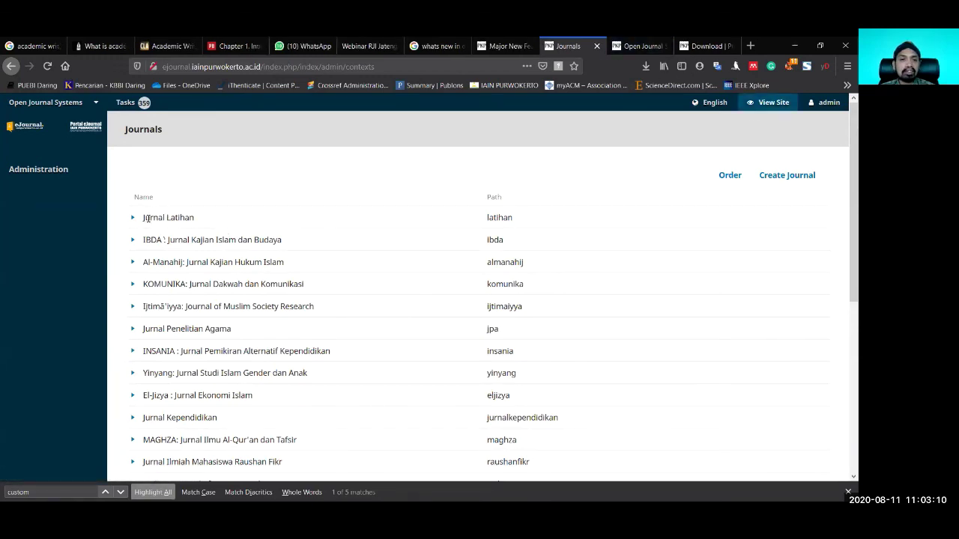
click(135, 218)
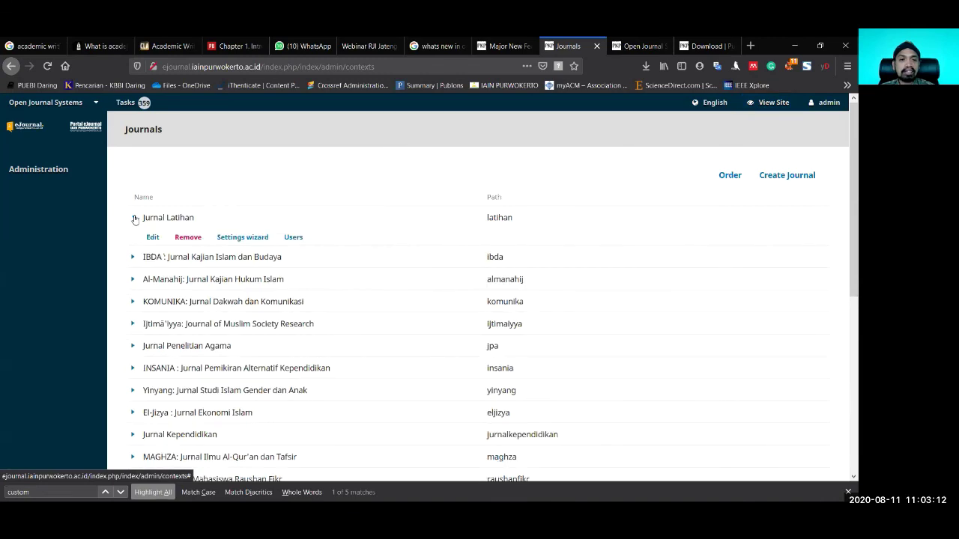
click(135, 218)
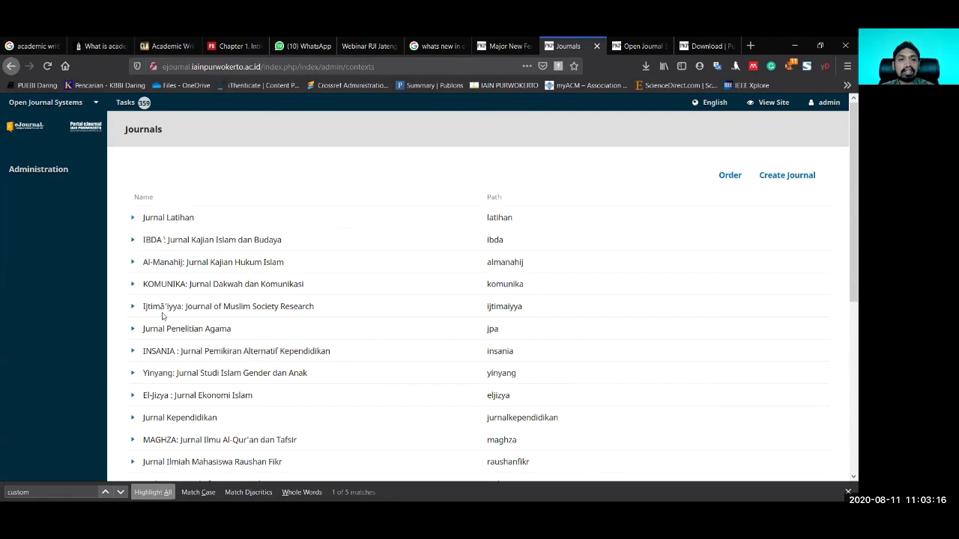
Step: Turn on ordering for the hosted journals and view the sequence of journals on the public eJournal portal
click(730, 176)
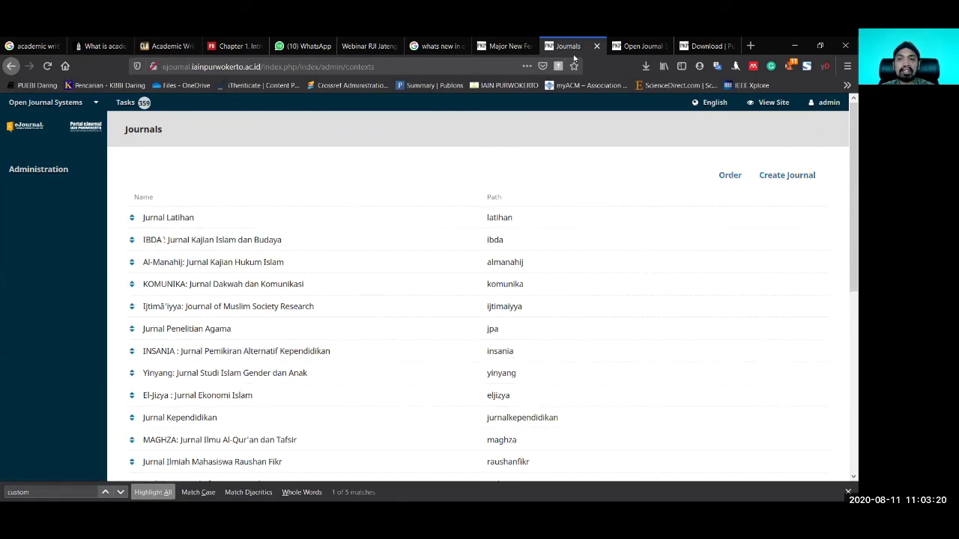
click(704, 46)
key(ctrl+shift+Tab)
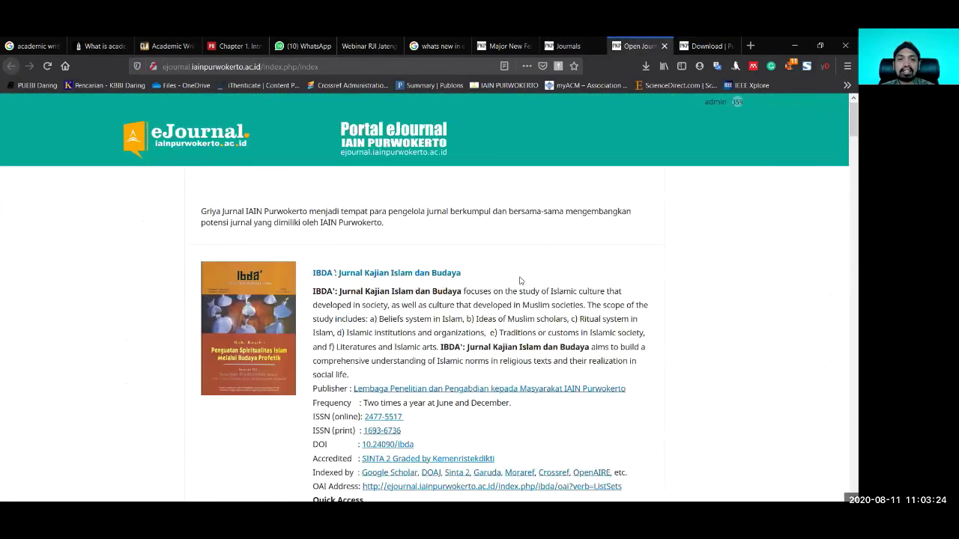
scroll(527, 321, down, 3)
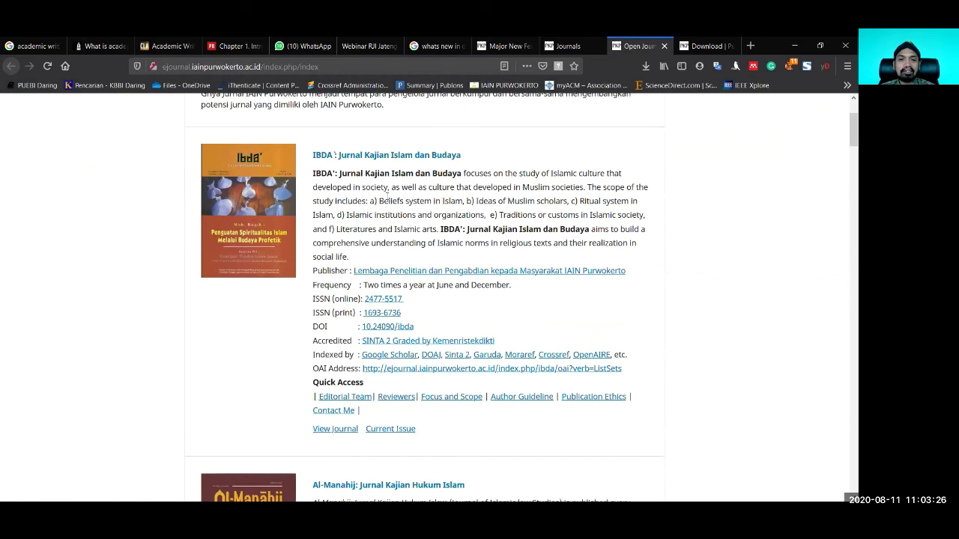
scroll(367, 202, down, 6)
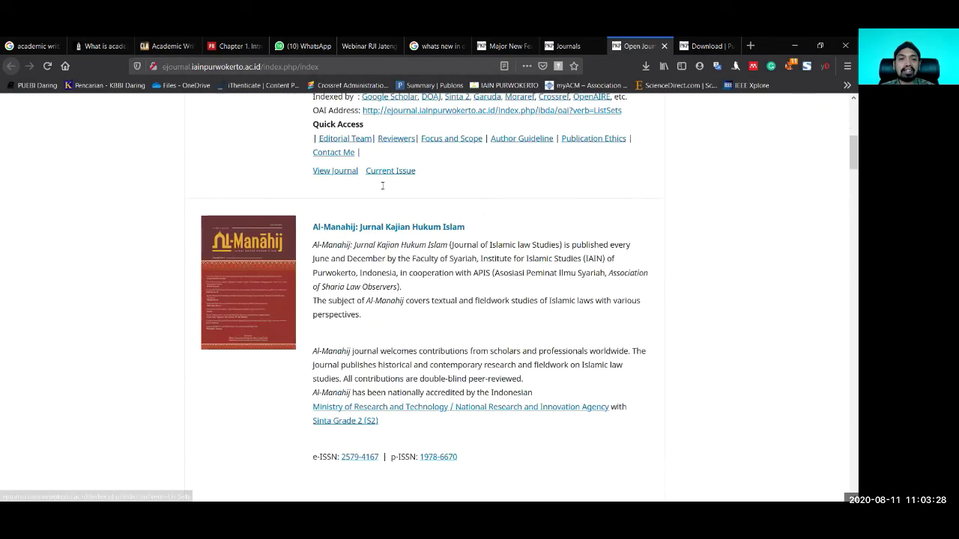
Step: Look further down the journals on the public portal and close the ordering mode in the hosted journals list
scroll(377, 209, down, 3)
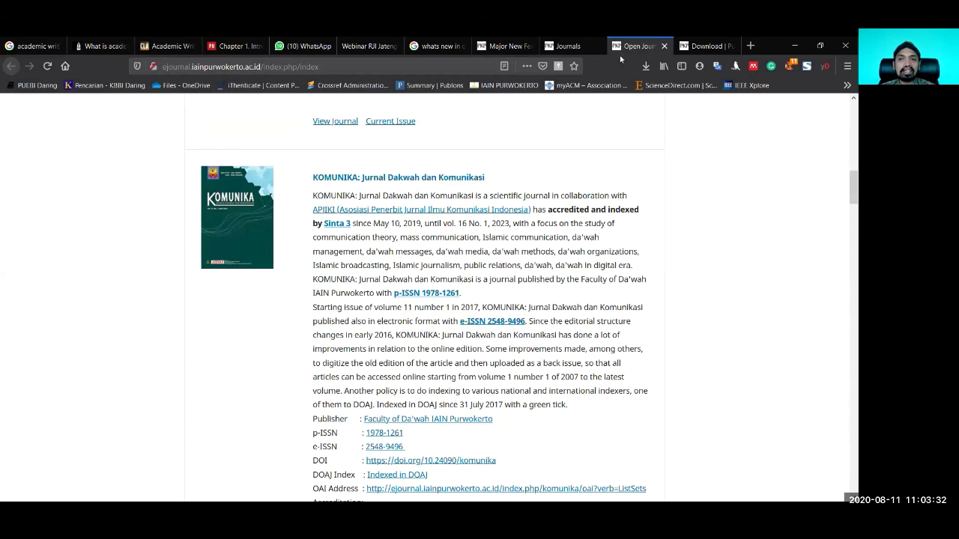
click(568, 46)
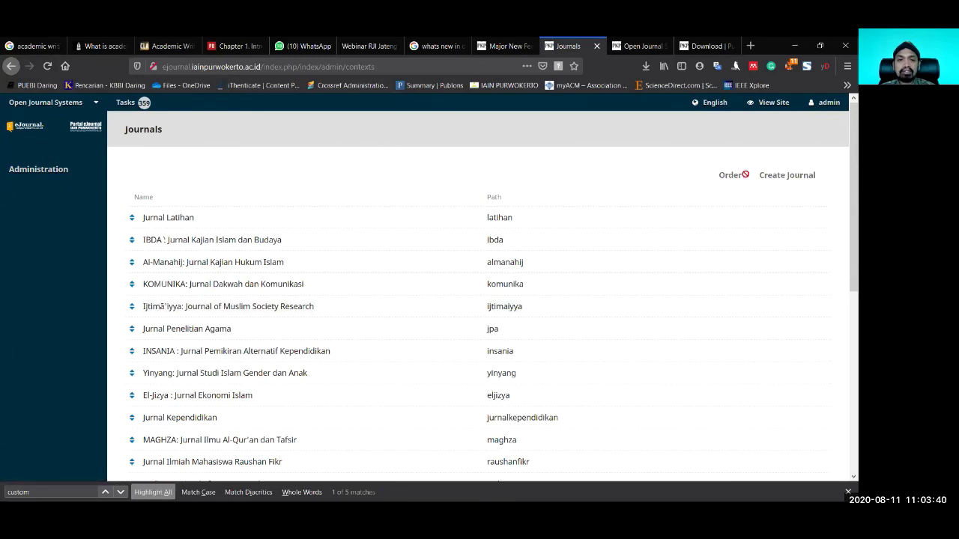
scroll(558, 221, down, 5)
click(197, 288)
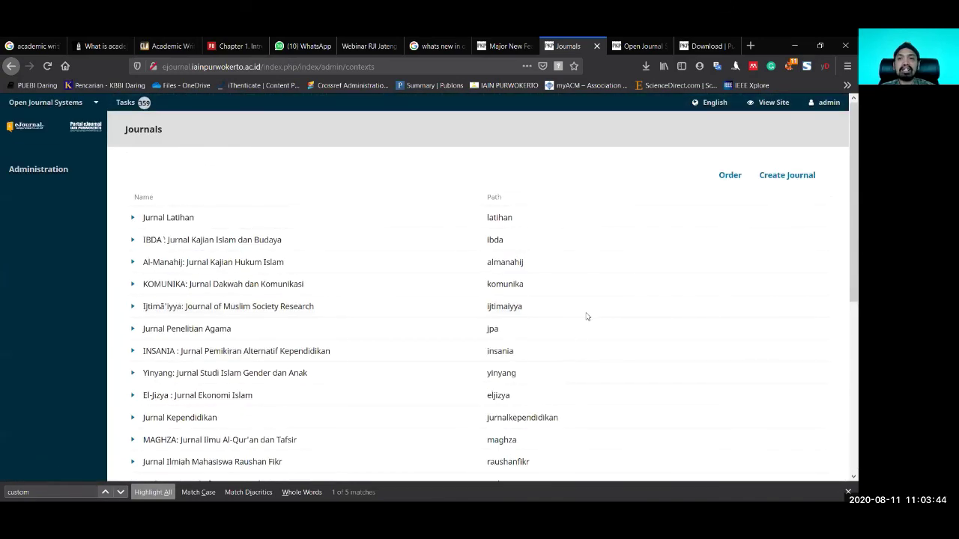
Step: Open the site settings from the site administration and check the introductory text on the public portal's home page
click(79, 173)
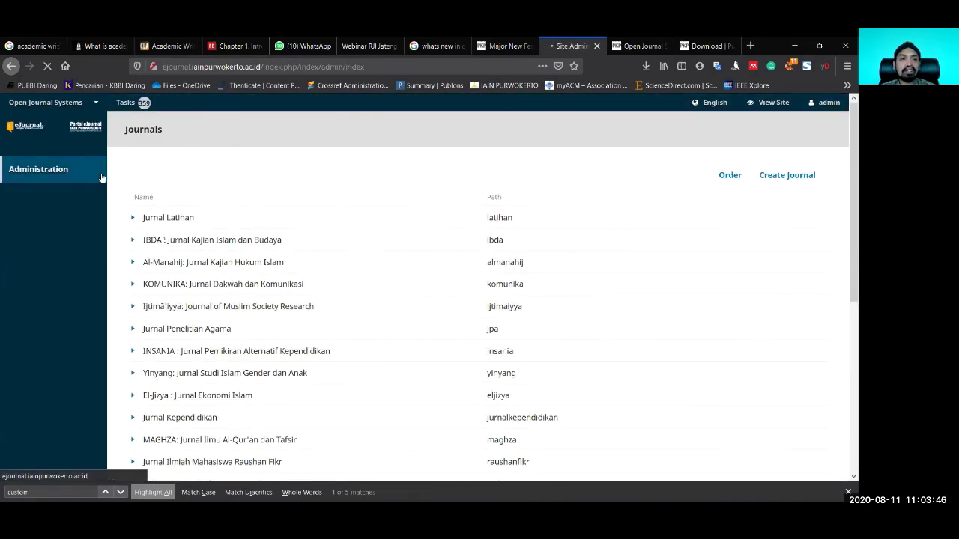
click(161, 223)
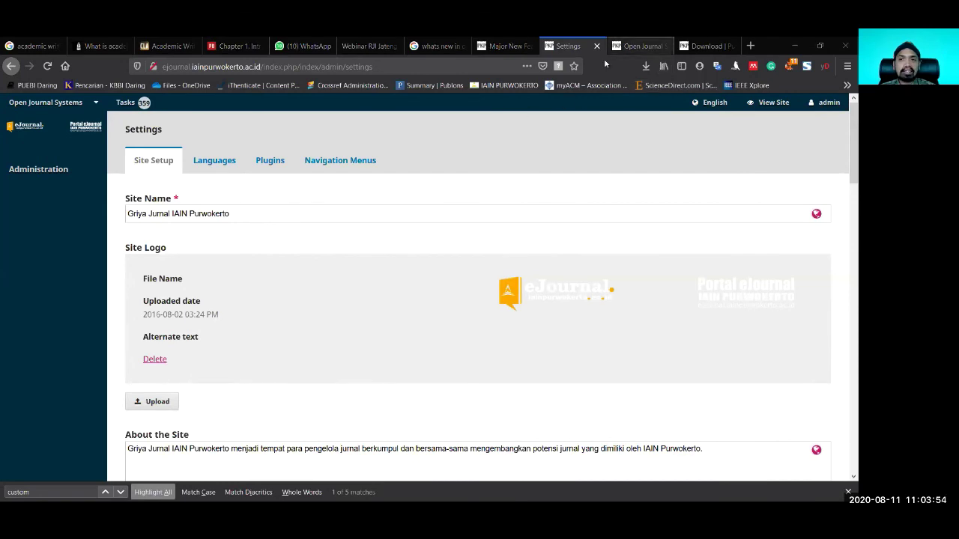
click(638, 45)
scroll(644, 105, up, 5)
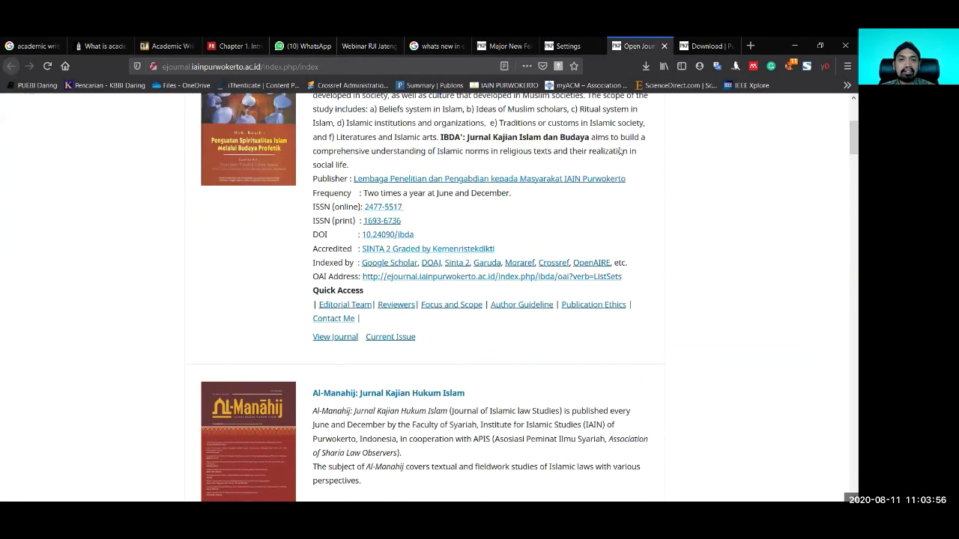
drag(209, 211, 358, 212)
click(393, 212)
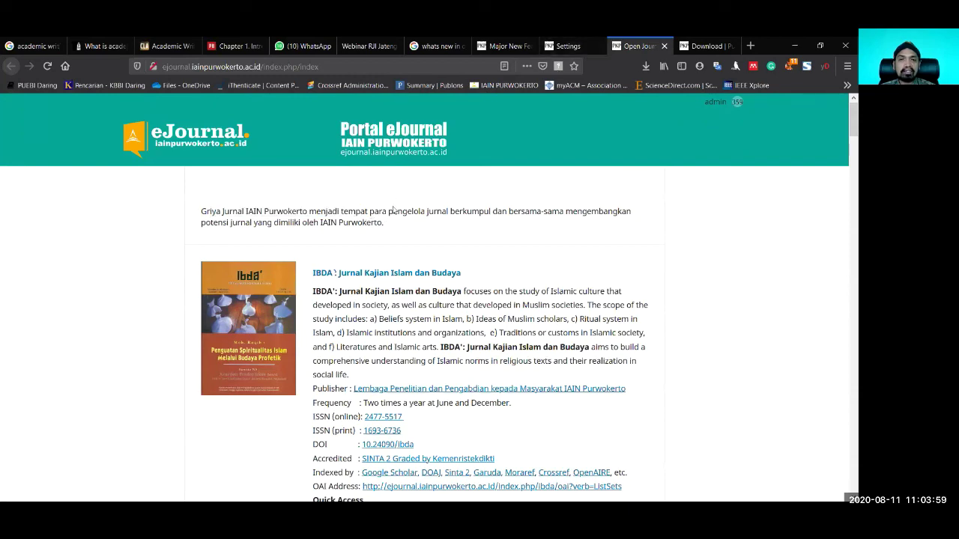
Step: Review the Site Setup fields, including site name, logo, About the Site, page footer and site style sheet
click(560, 47)
click(224, 218)
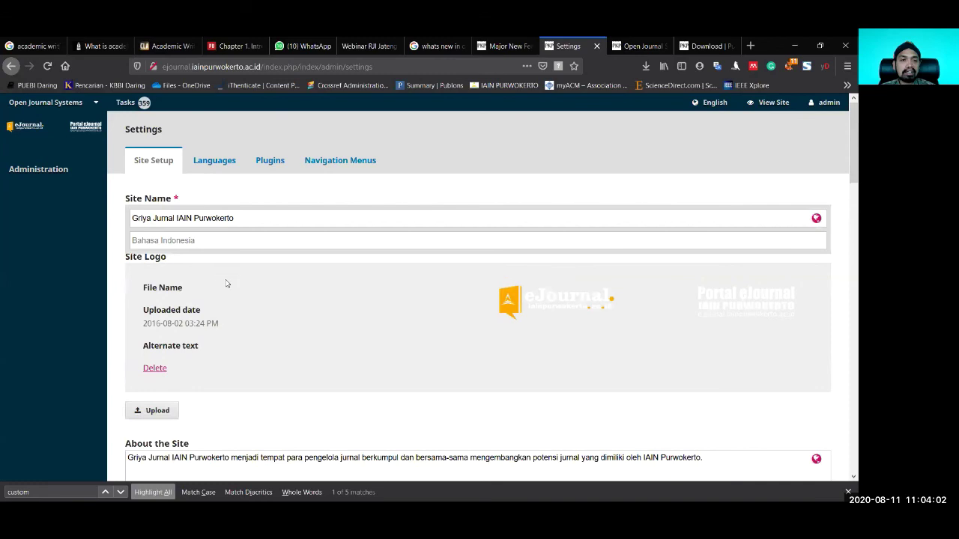
scroll(642, 269, down, 5)
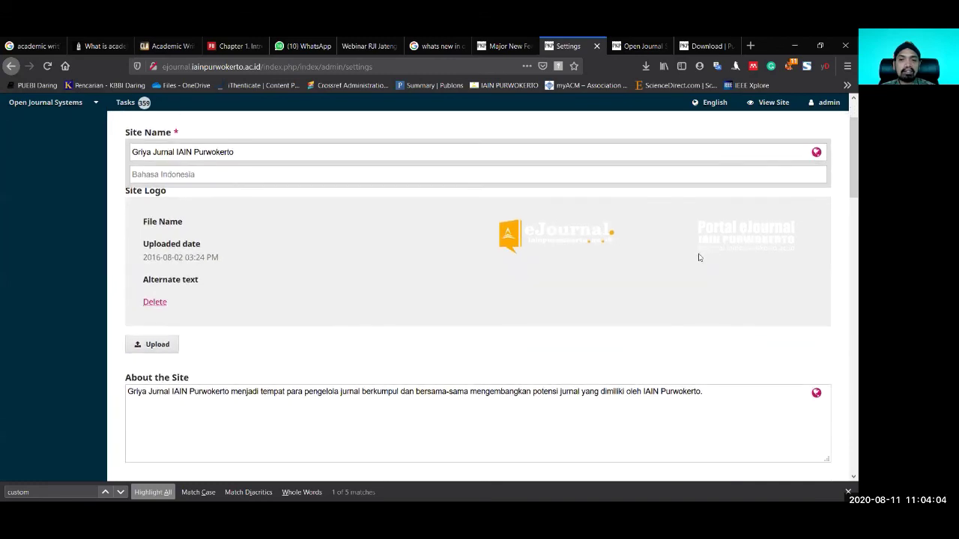
scroll(366, 241, down, 4)
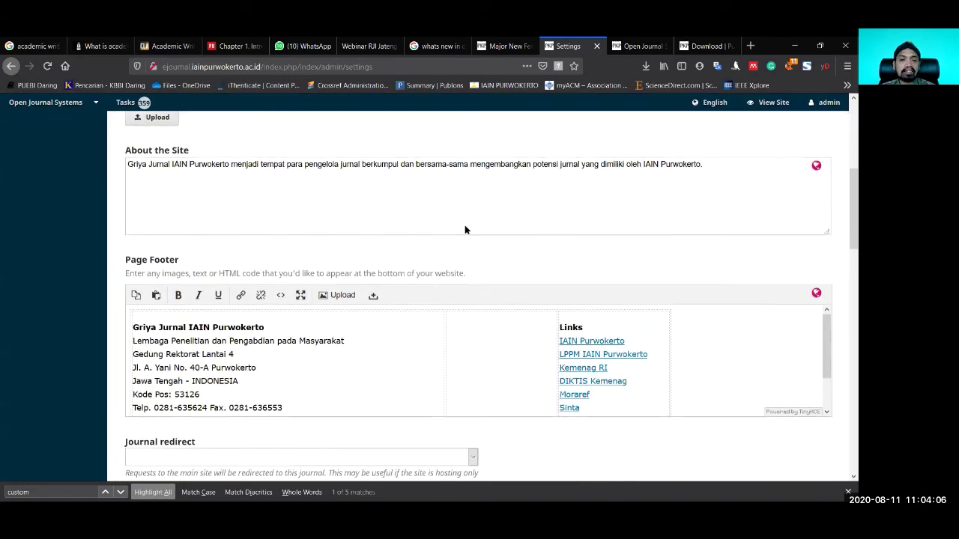
scroll(344, 249, up, 1)
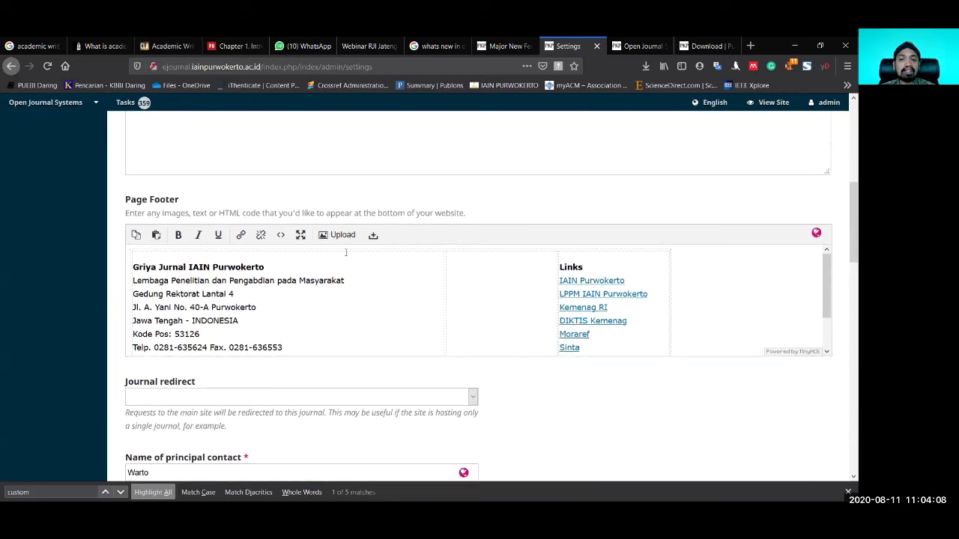
click(382, 280)
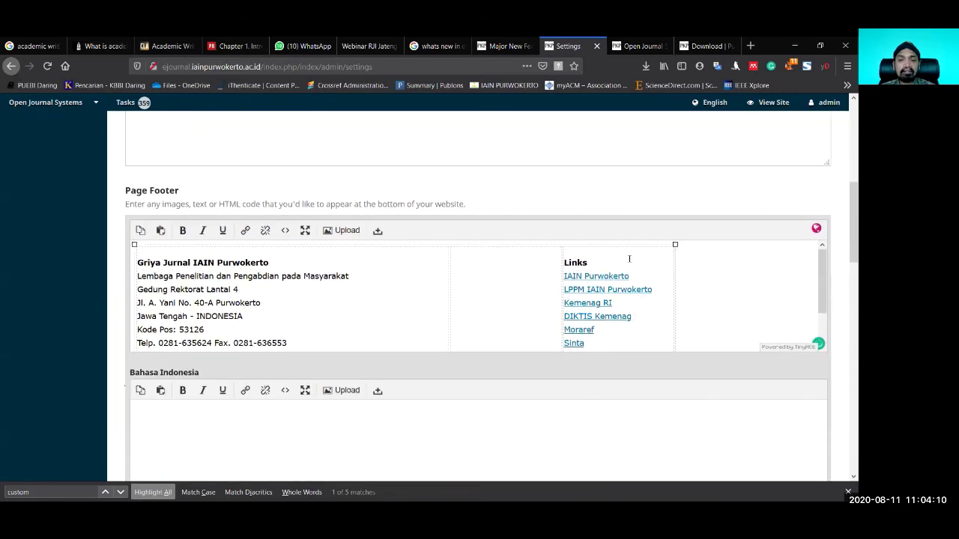
click(633, 265)
click(503, 277)
scroll(496, 308, down, 2)
scroll(449, 288, down, 5)
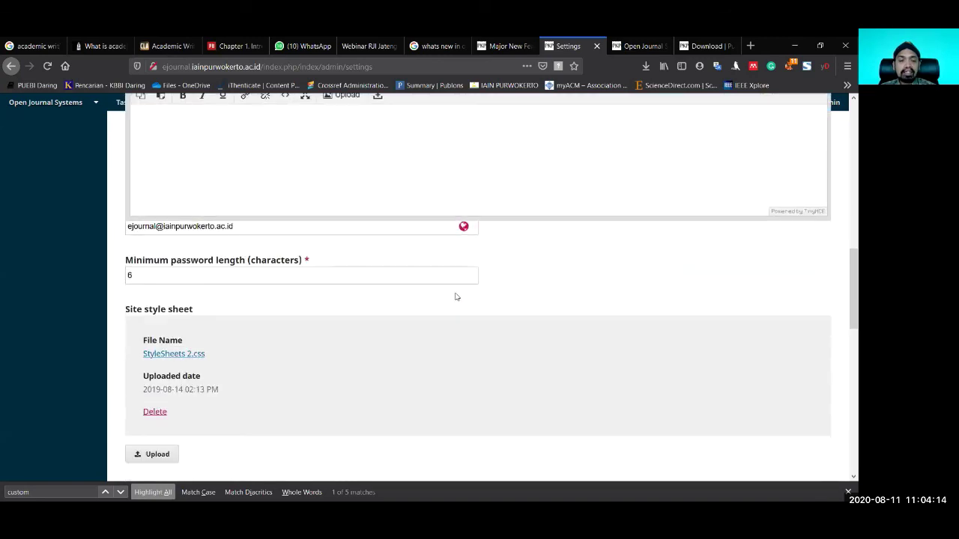
scroll(569, 299, up, 15)
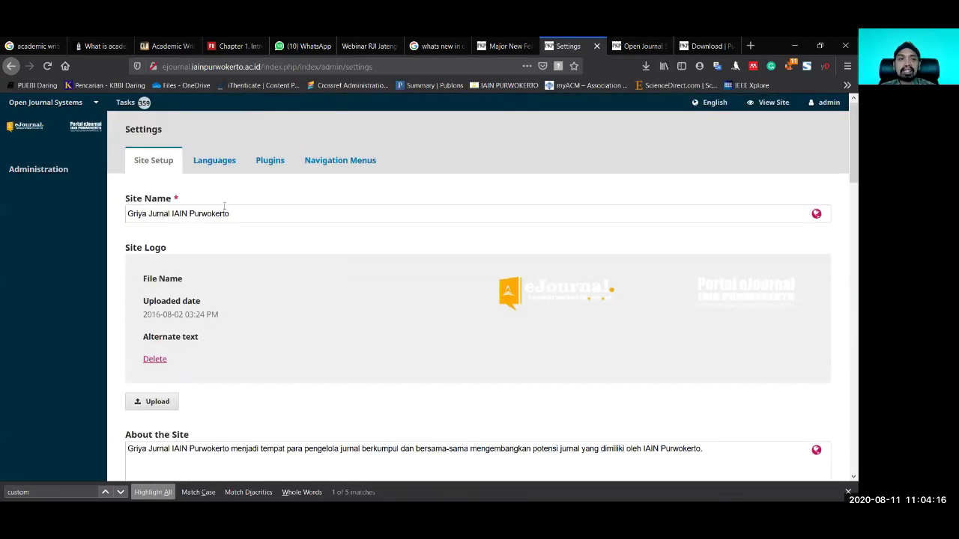
Step: Install the Arabic (العربية) locale for the site and check its entry in the list of languages
click(214, 161)
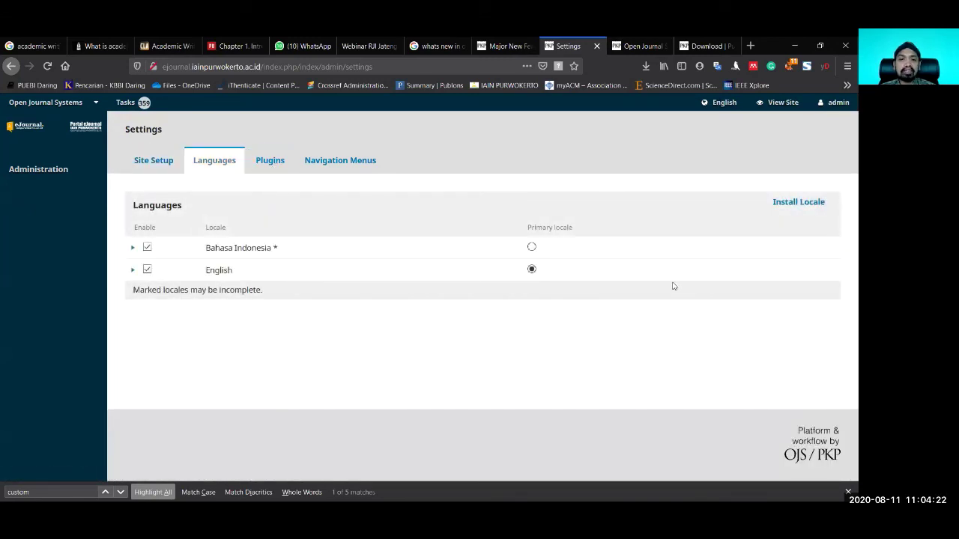
click(800, 203)
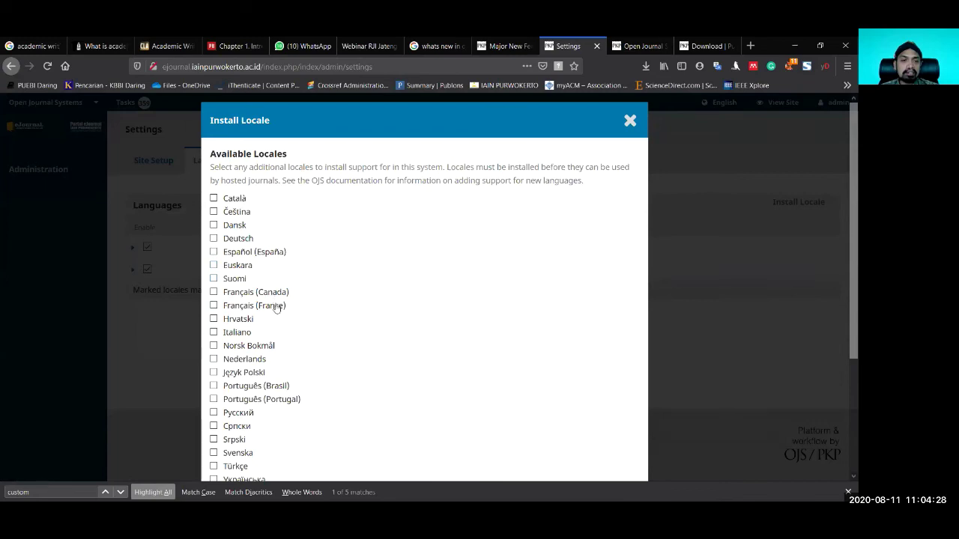
scroll(312, 323, down, 2)
scroll(313, 324, down, 2)
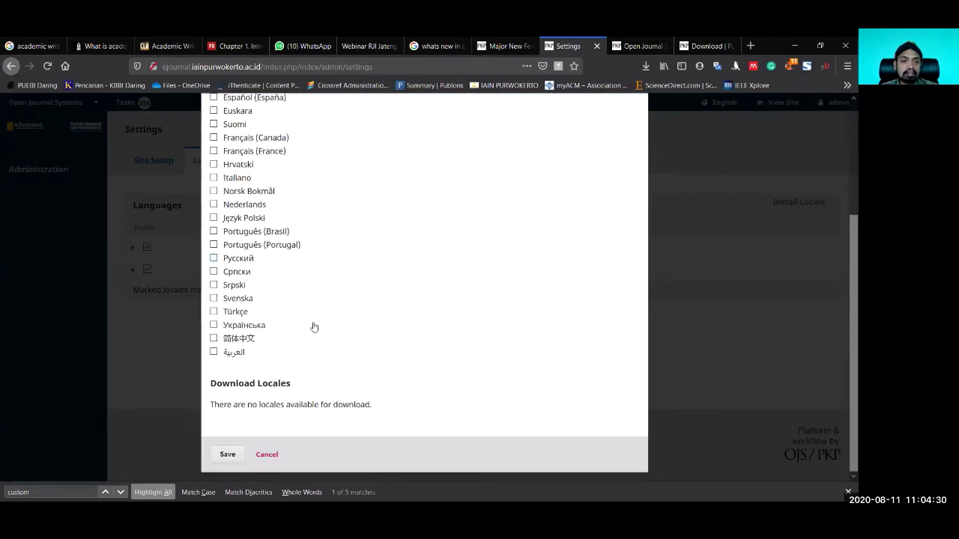
click(214, 352)
click(227, 454)
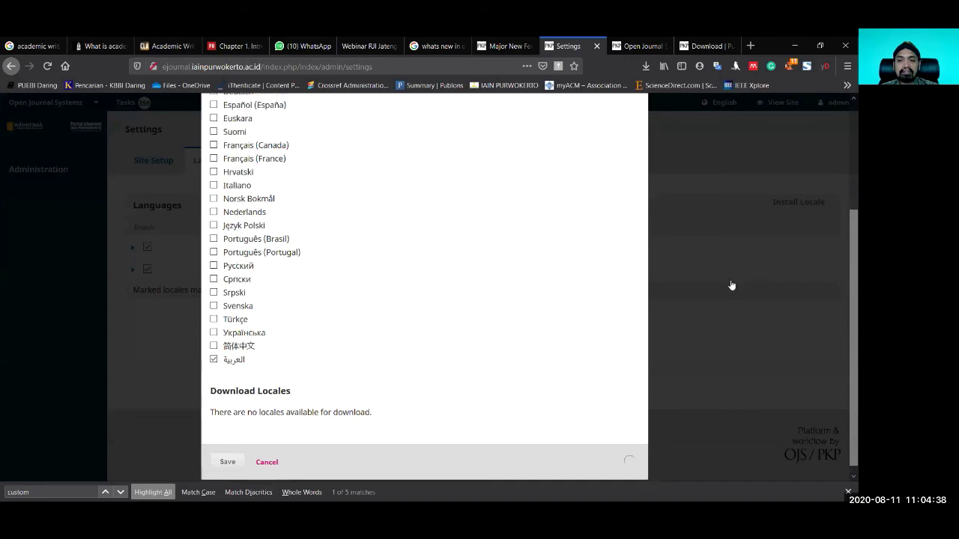
scroll(680, 280, down, 2)
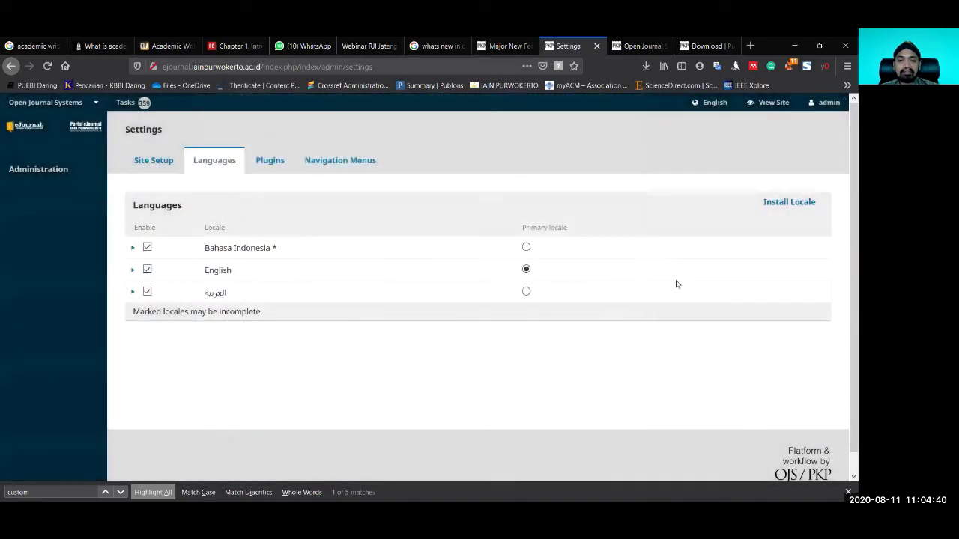
click(133, 293)
click(133, 294)
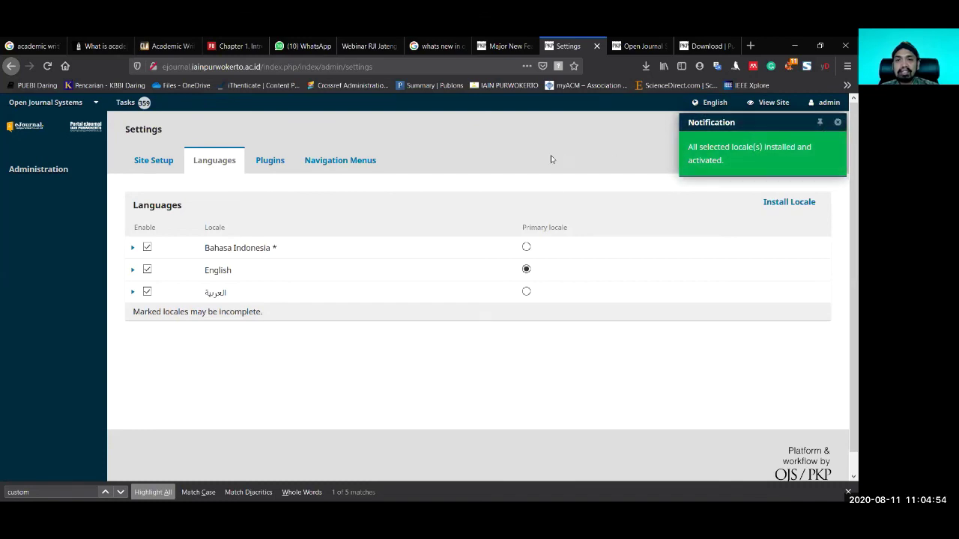
Step: Look through the site-level plugins, including the metadata, block and citation categories
click(287, 157)
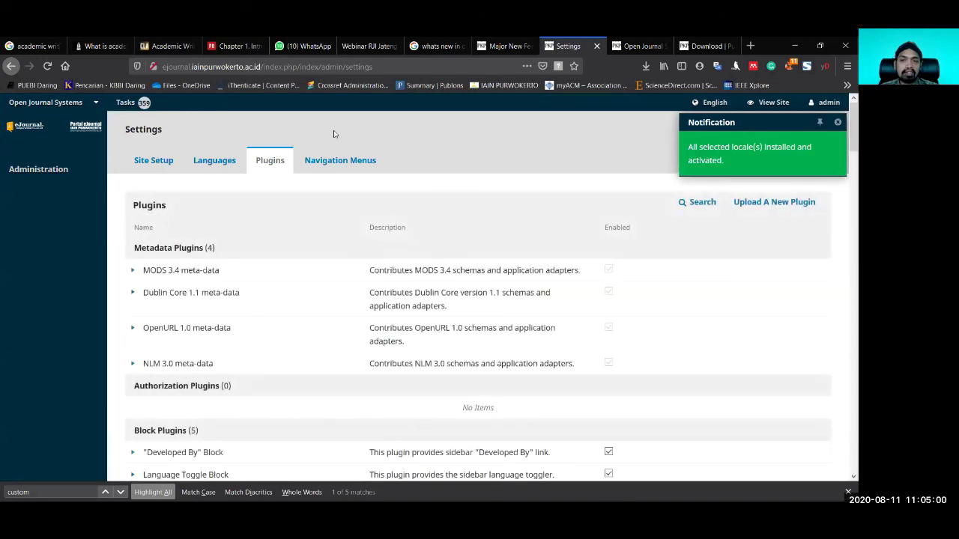
scroll(441, 326, down, 1)
scroll(440, 326, down, 5)
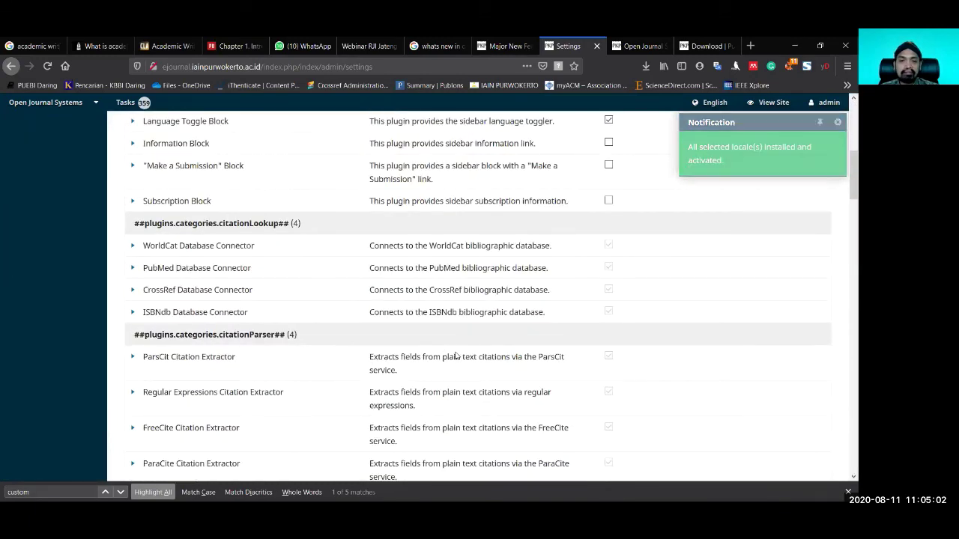
scroll(477, 341, up, 5)
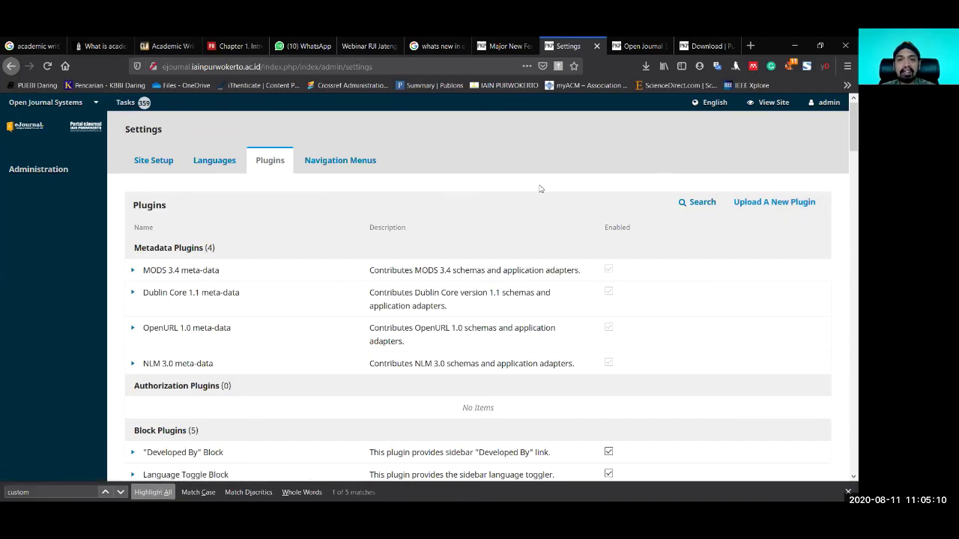
Step: Switch to the IBDA` : Jurnal Kajian Islam dan Budaya journal and open its journal settings at the masthead
mouse_move(91, 109)
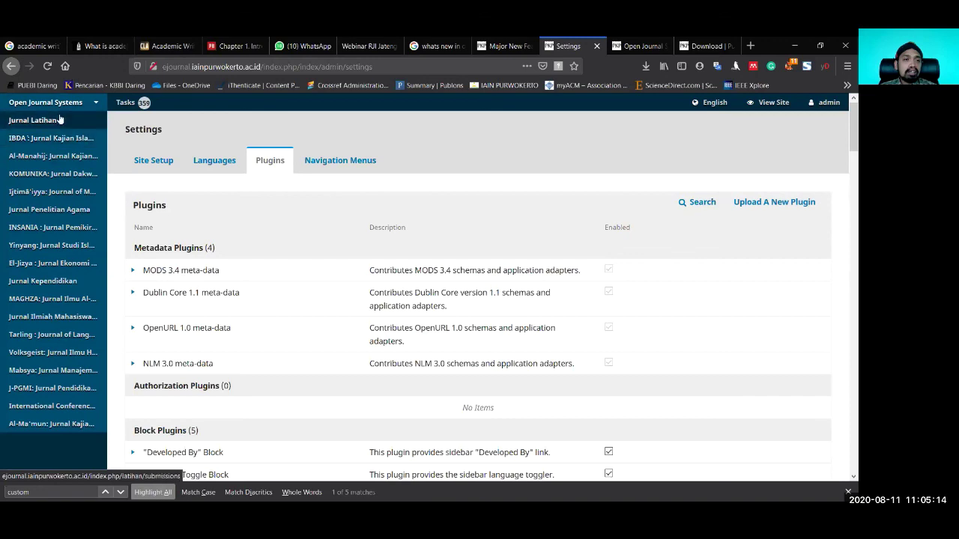
click(57, 143)
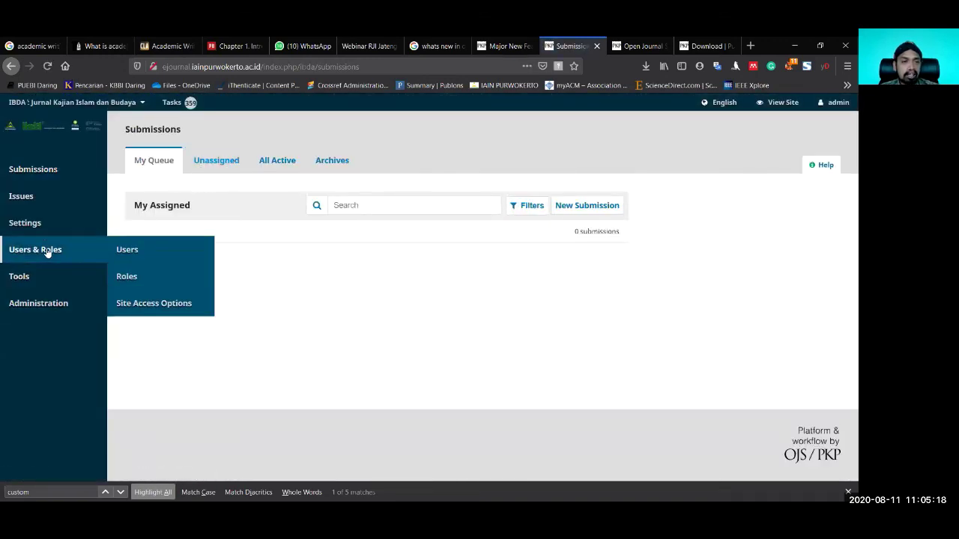
mouse_move(47, 233)
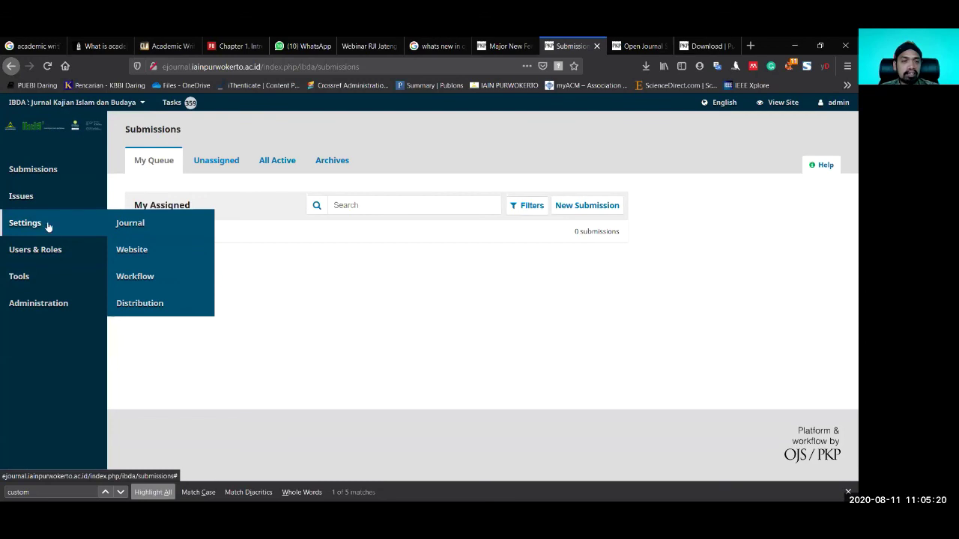
click(142, 224)
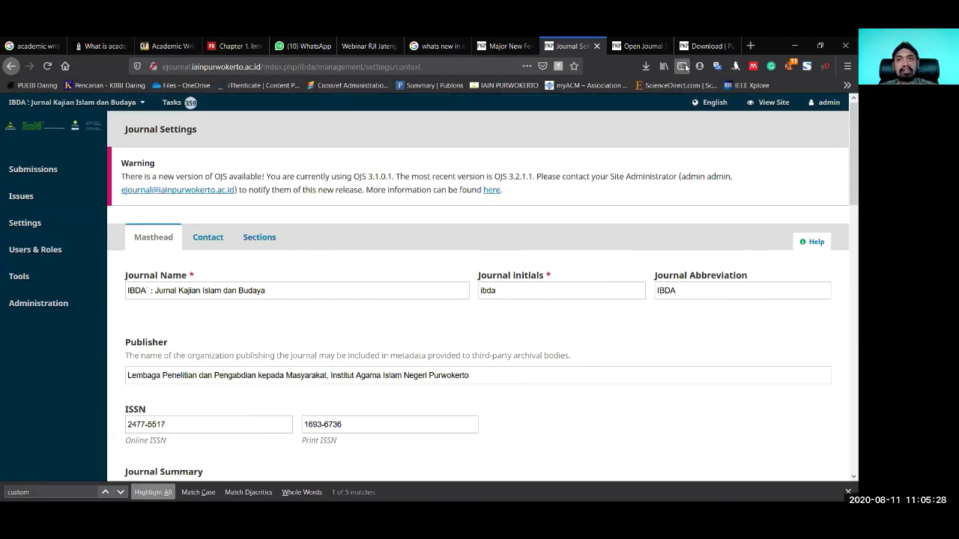
Step: Open the Al-Ma'mun journal from the public portal and look over its home page and sidebar
click(643, 46)
scroll(843, 187, down, 10)
scroll(844, 479, down, 15)
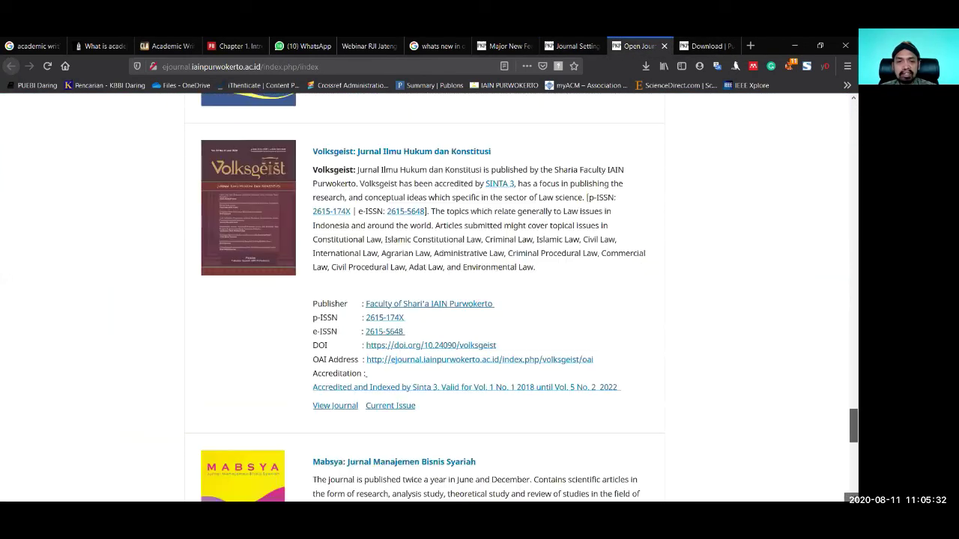
click(465, 307)
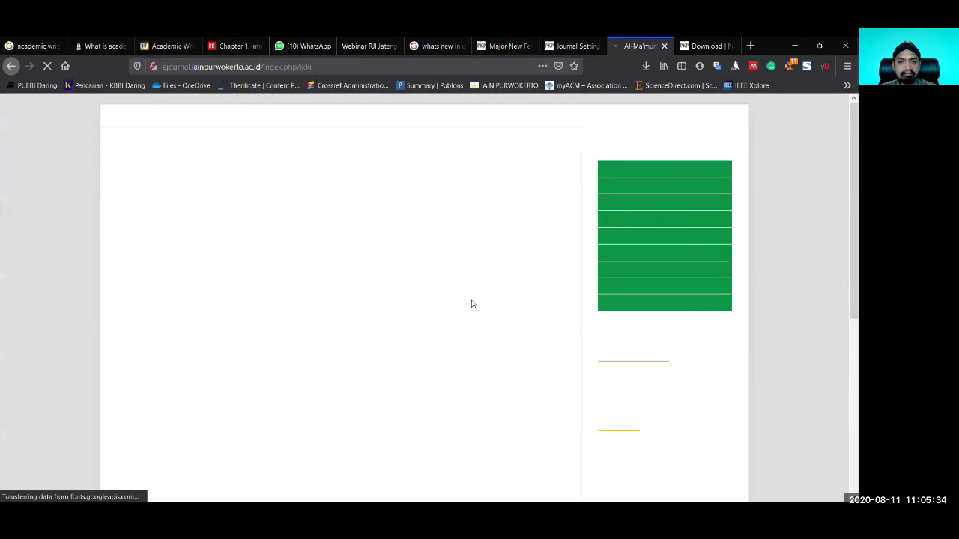
scroll(554, 341, down, 5)
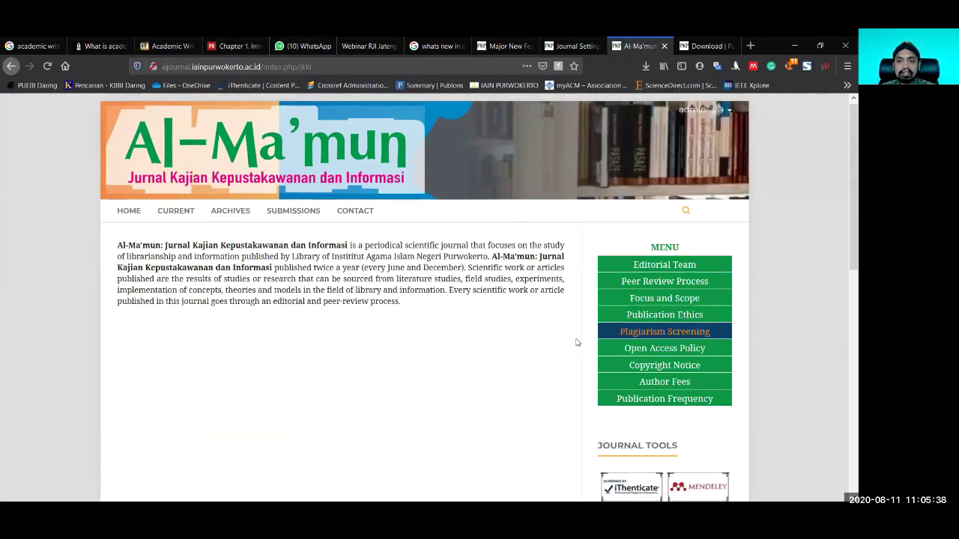
scroll(576, 338, down, 10)
scroll(555, 341, up, 9)
scroll(555, 341, up, 1)
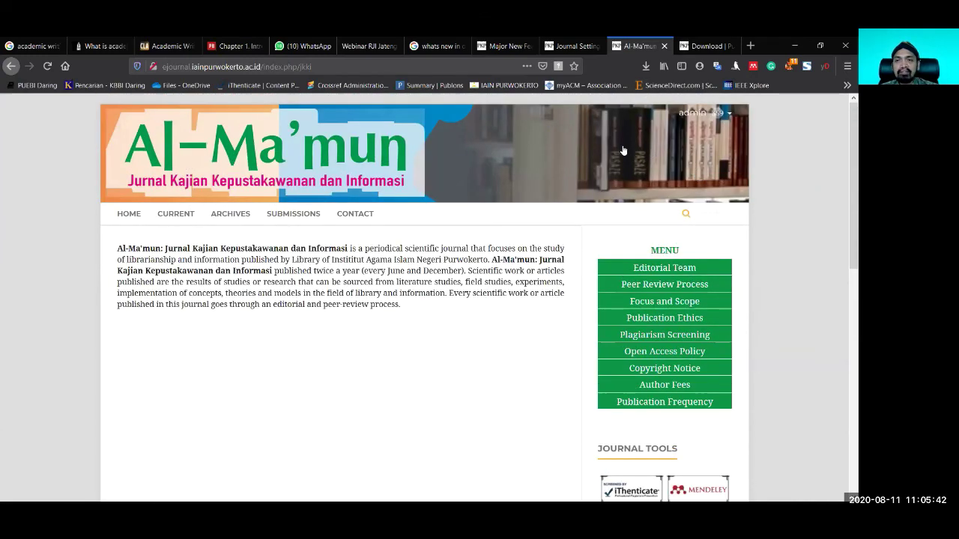
Step: Go back to the portal and view the International Conference of Moslem Society site, followed by the Mabsya journal
click(11, 66)
scroll(430, 312, up, 3)
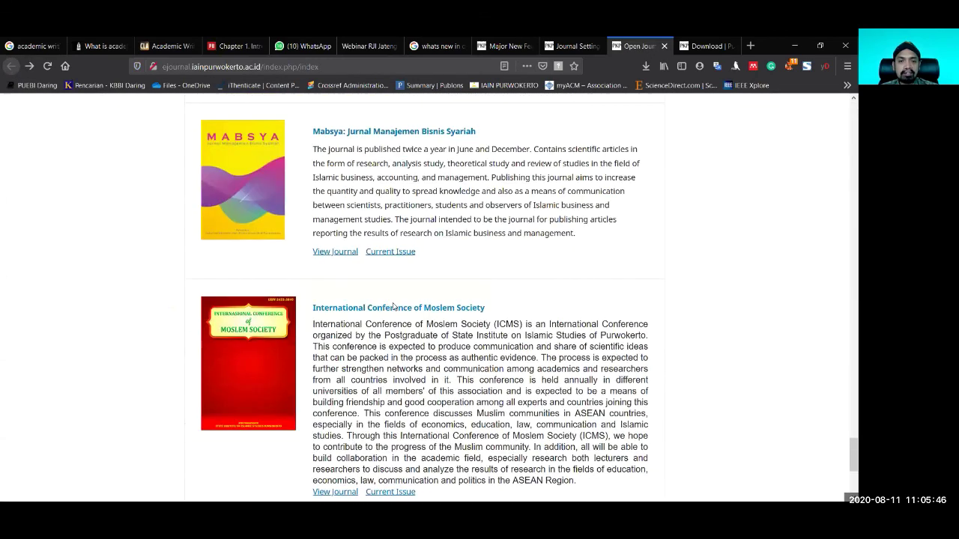
click(409, 309)
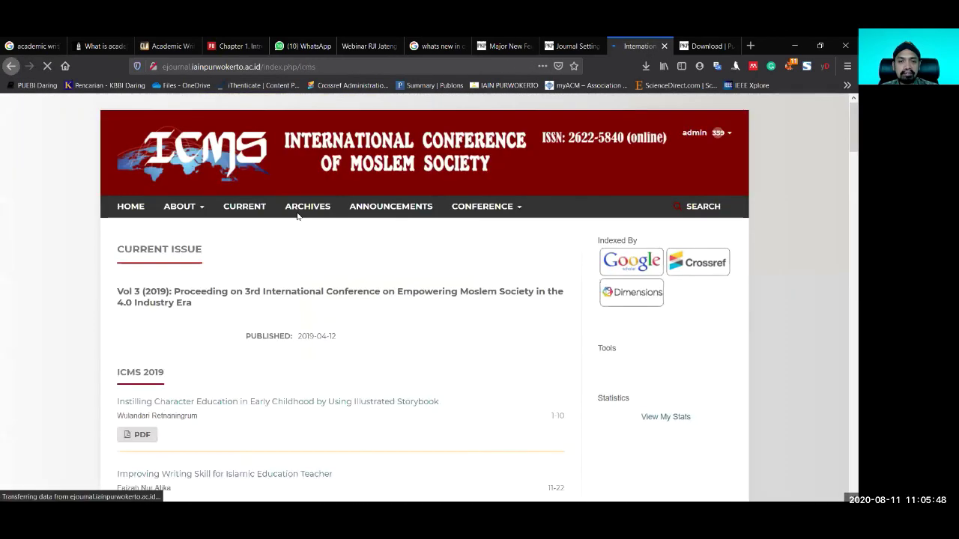
key(alt+Left)
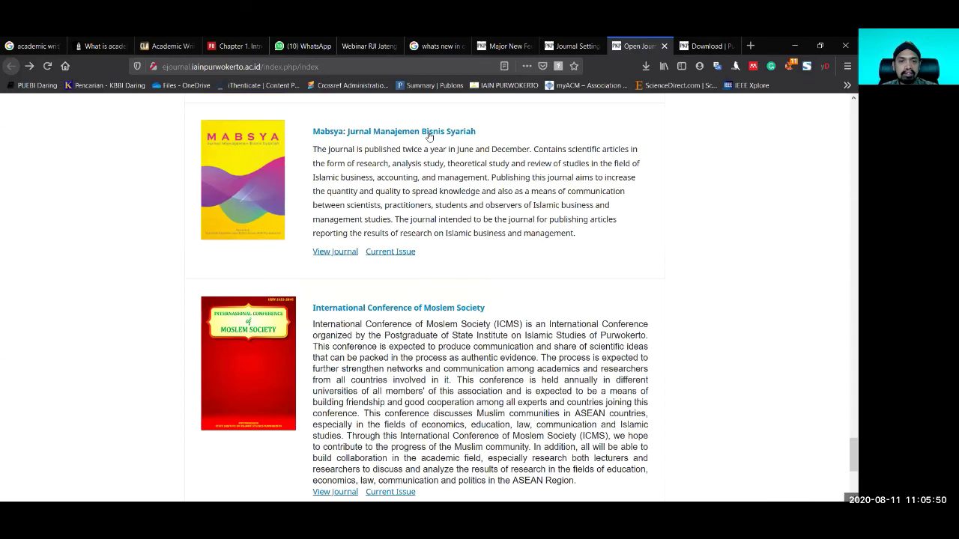
click(430, 133)
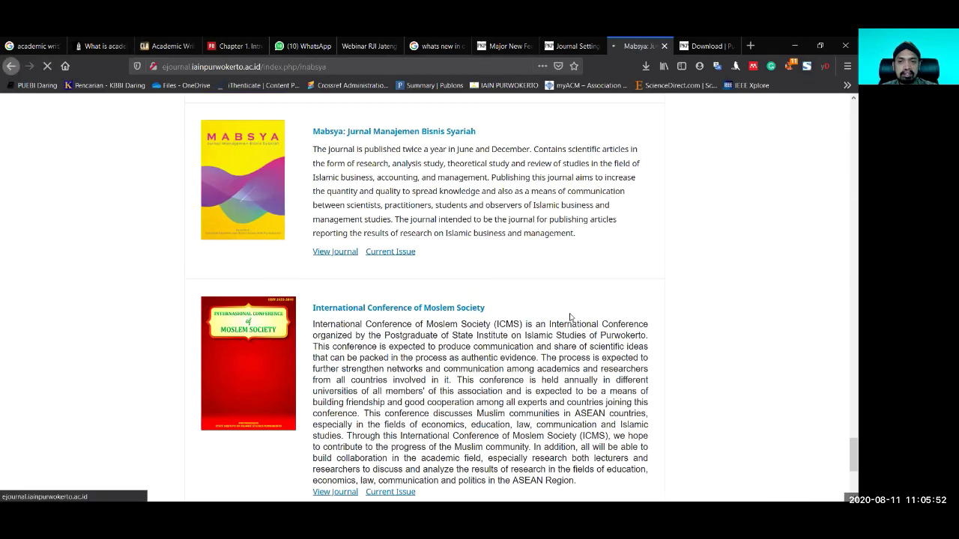
Step: Return to the journal portal, switch to the IBDA` journal settings, and review the masthead details such as publisher, ISSN and journal summary
click(12, 65)
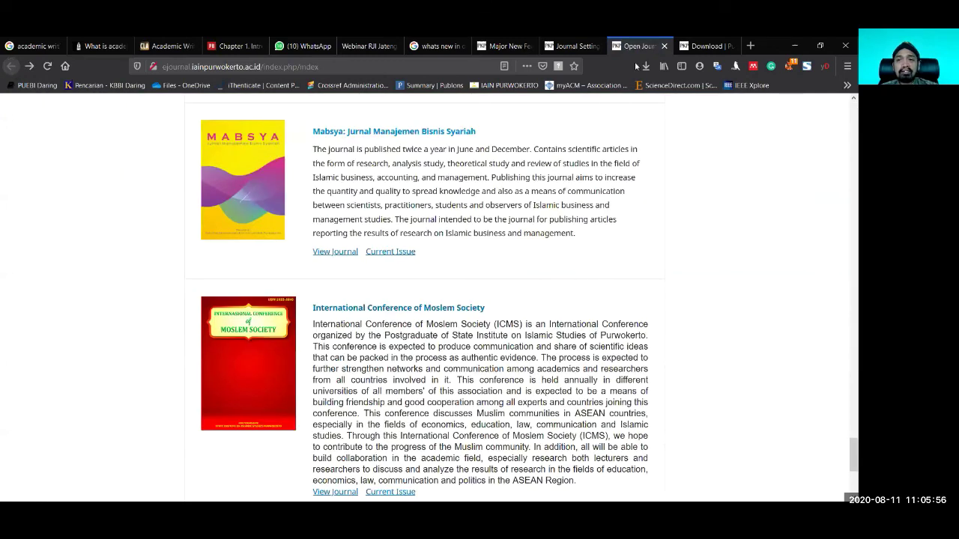
key(ctrl+shift+Tab)
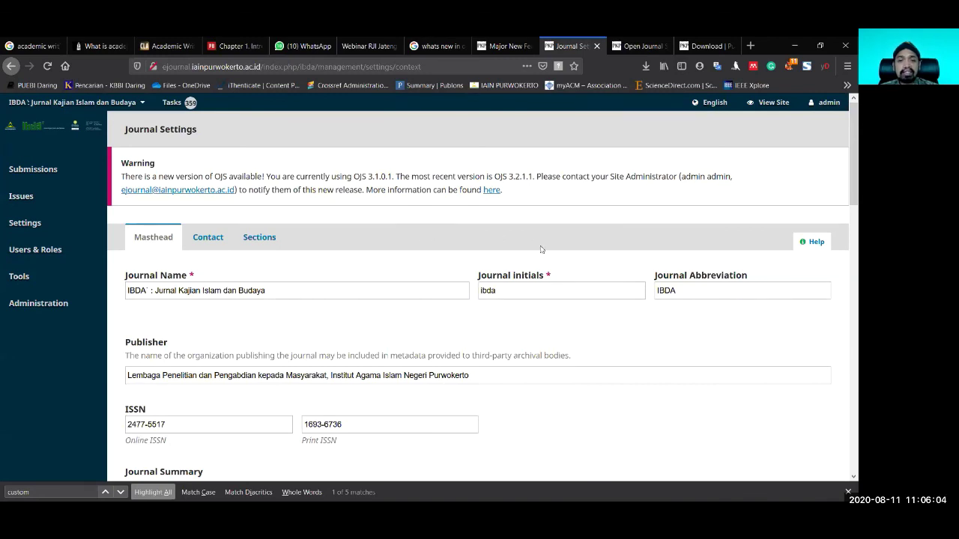
scroll(541, 250, down, 5)
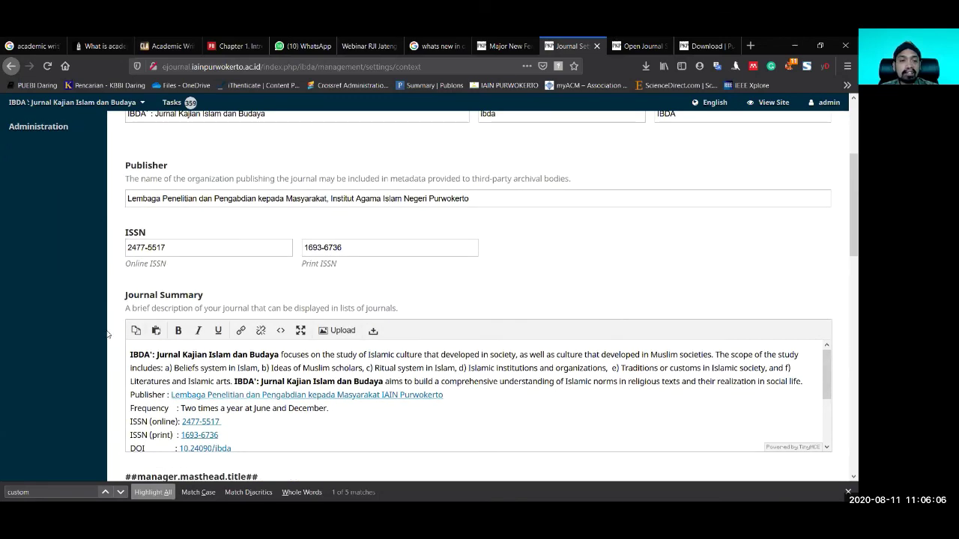
scroll(107, 335, down, 10)
scroll(103, 340, down, 5)
scroll(143, 200, up, 12)
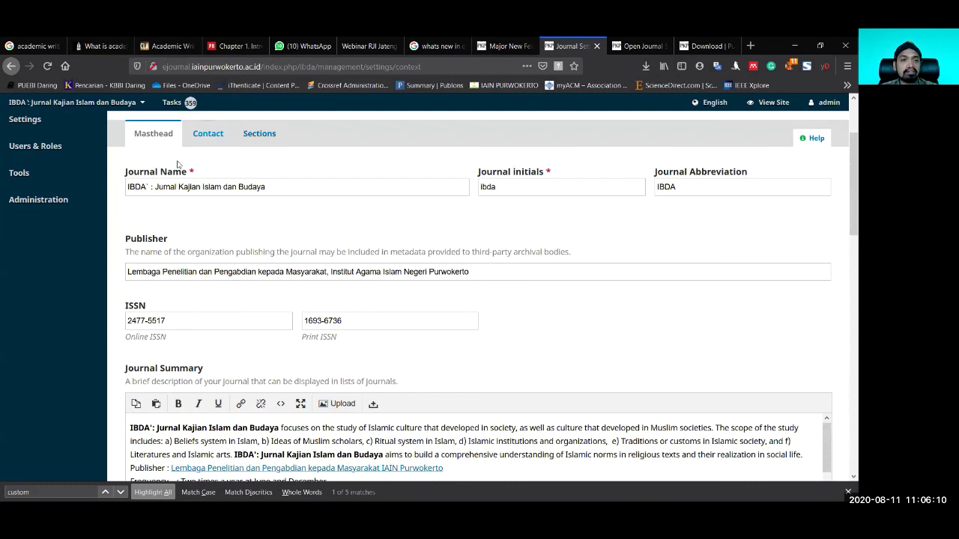
Step: Open the IBDA` journal's website settings and look through the appearance options from the logo to the journal style sheet
mouse_move(67, 171)
scroll(64, 189, up, 1)
scroll(64, 189, up, 2)
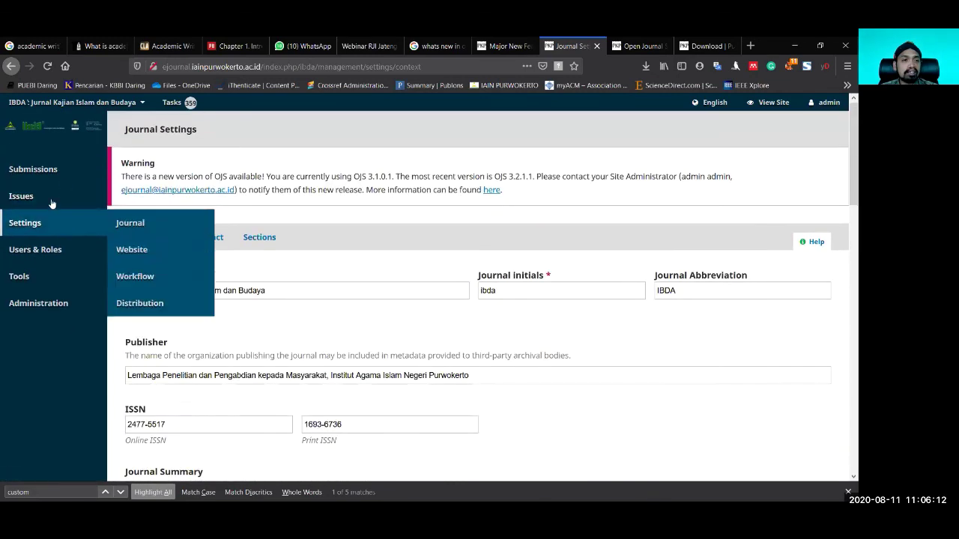
mouse_move(68, 225)
click(132, 250)
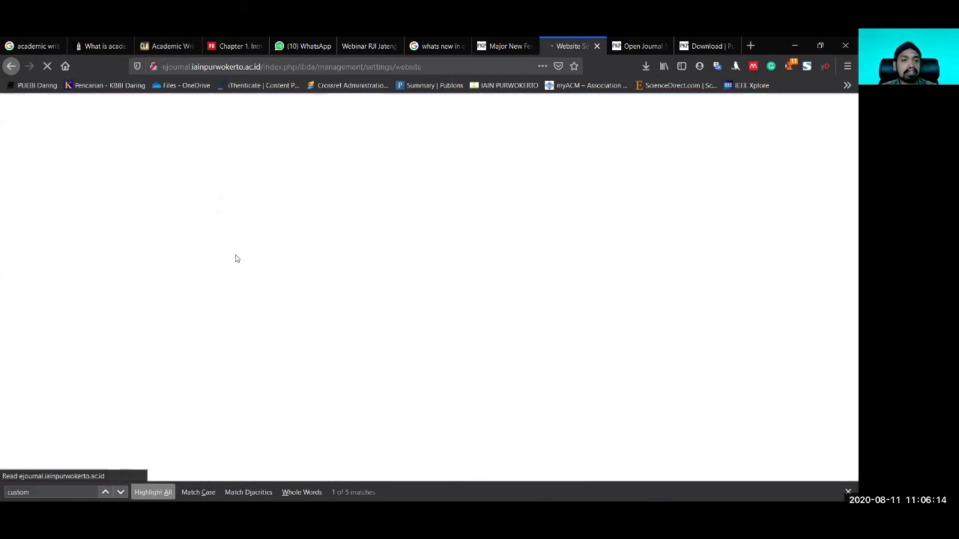
mouse_move(134, 260)
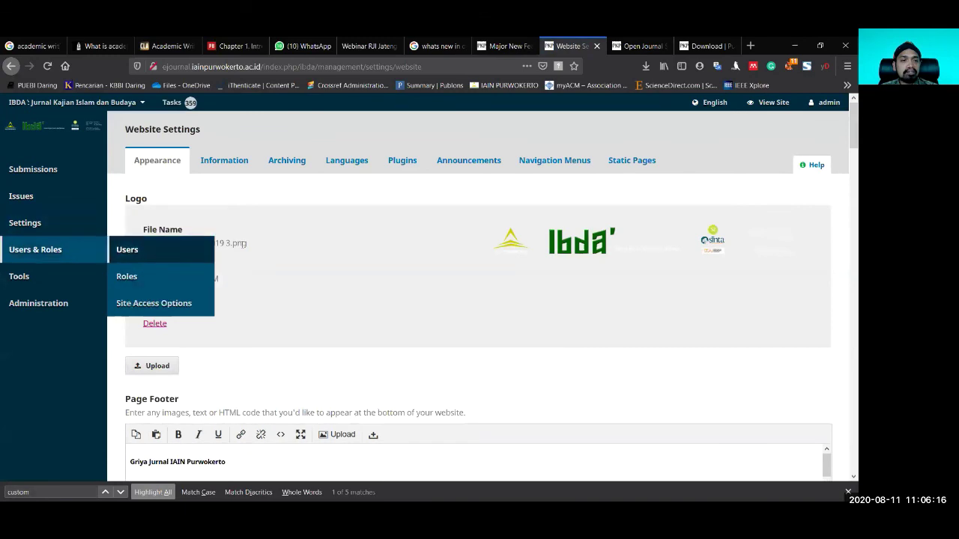
scroll(272, 308, down, 5)
scroll(270, 302, down, 3)
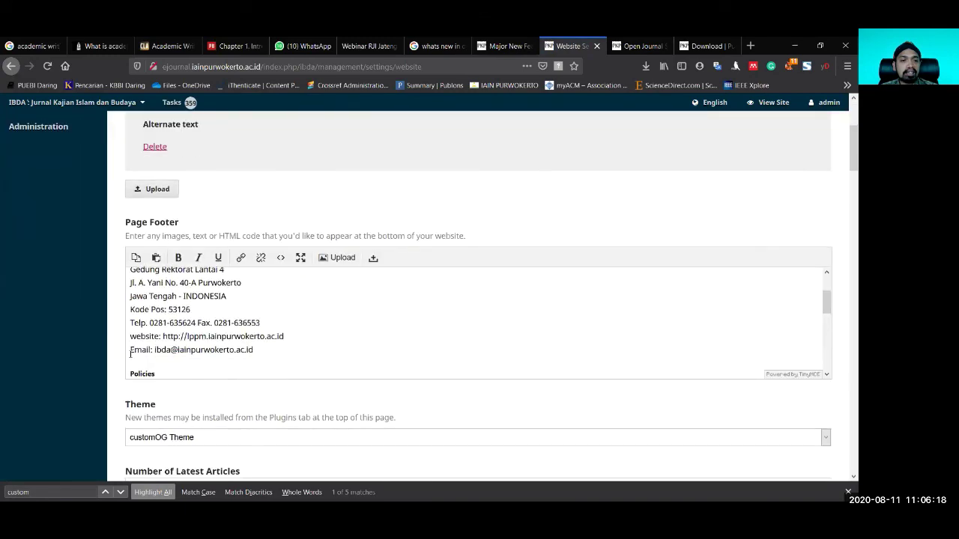
scroll(119, 356, down, 8)
scroll(118, 357, down, 5)
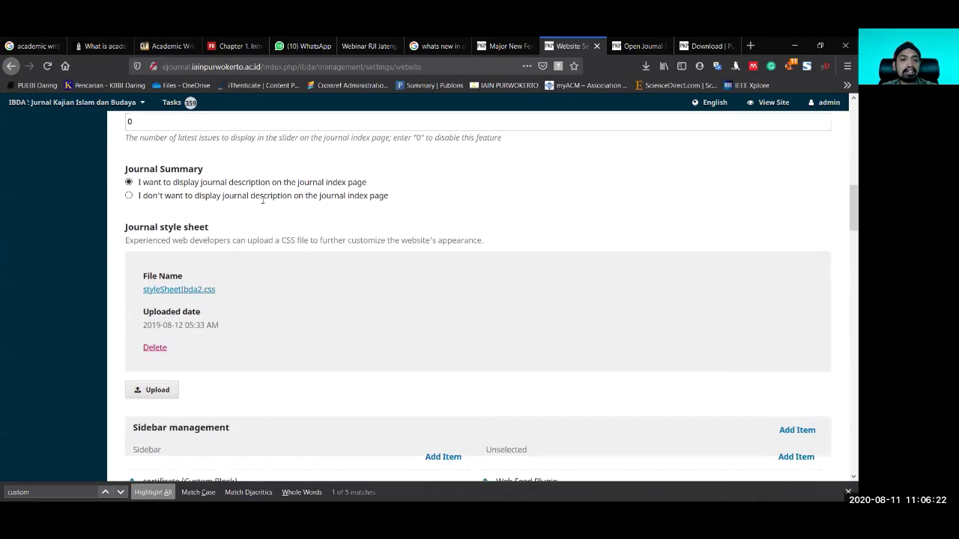
scroll(262, 200, down, 2)
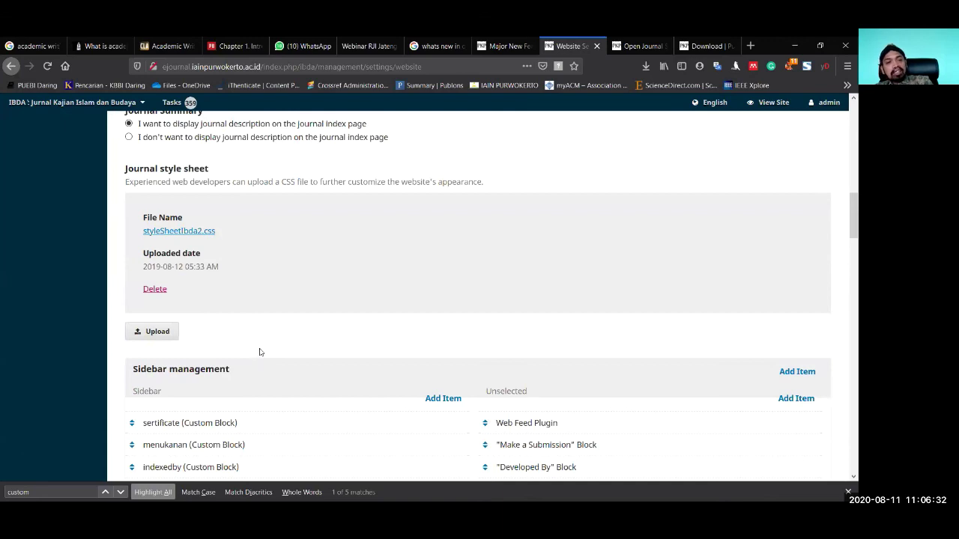
Step: View the uploaded styleSheetIbda2.css file, highlight its CSS rules, and return to the website settings
click(207, 234)
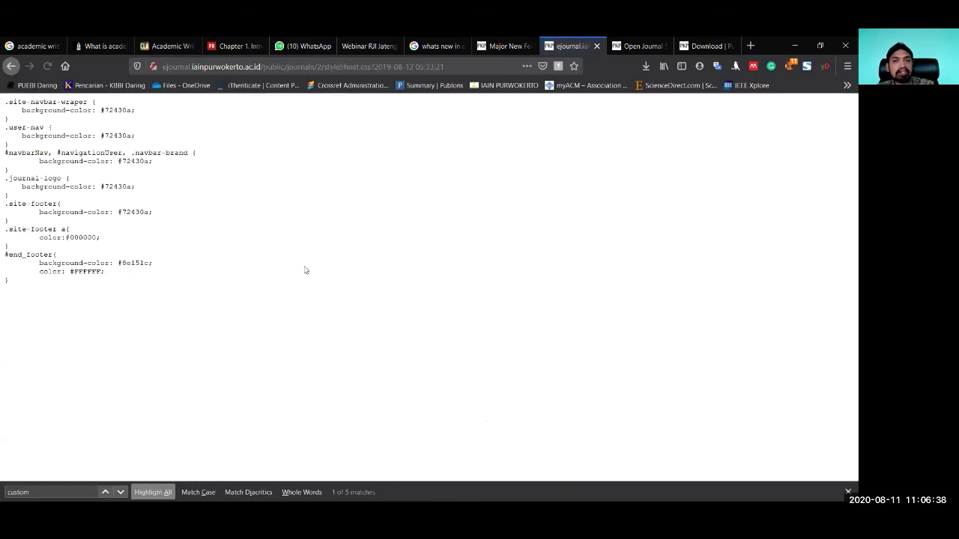
drag(4, 107, 135, 293)
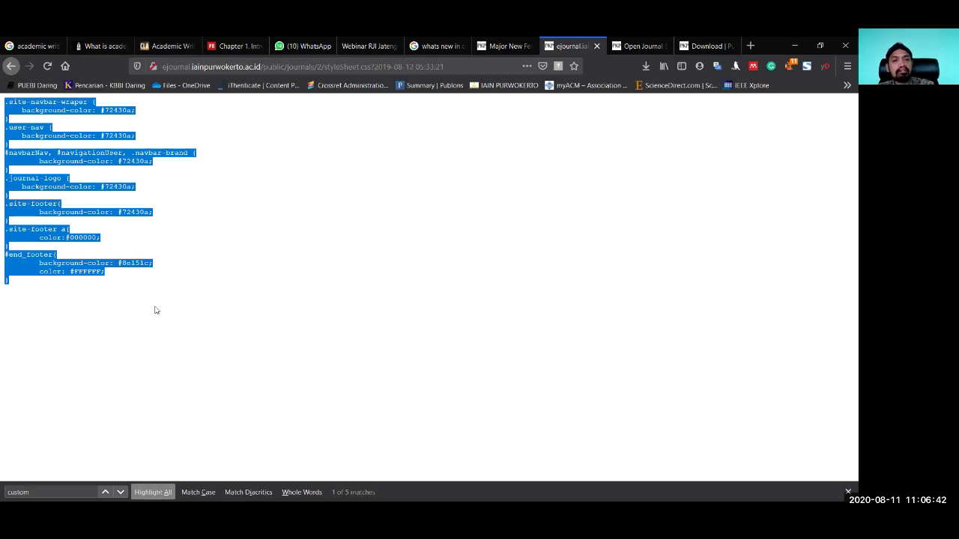
click(211, 282)
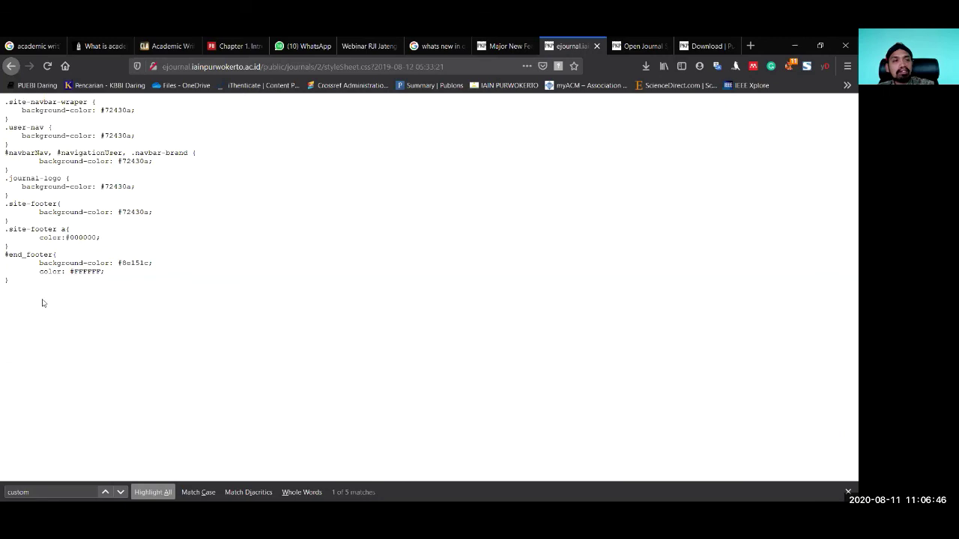
drag(113, 290, 10, 86)
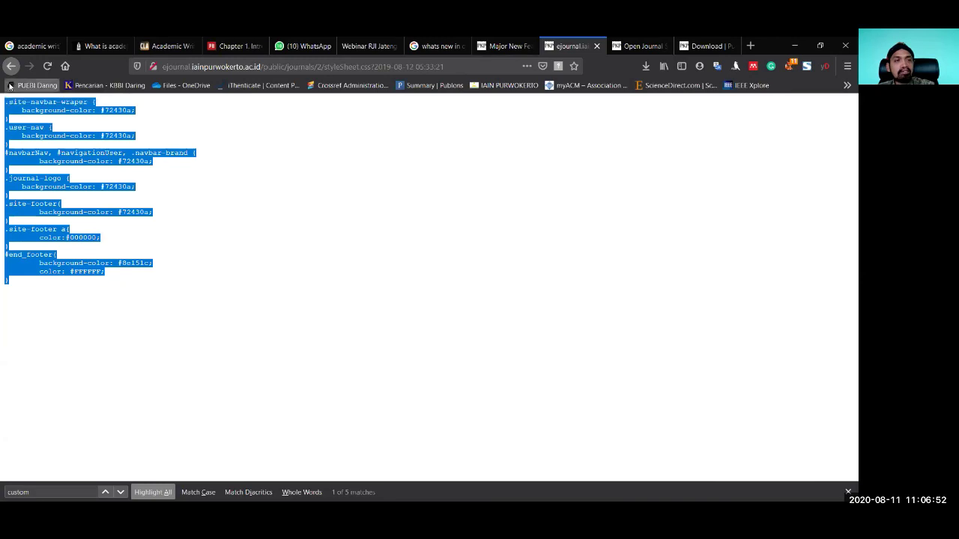
click(10, 66)
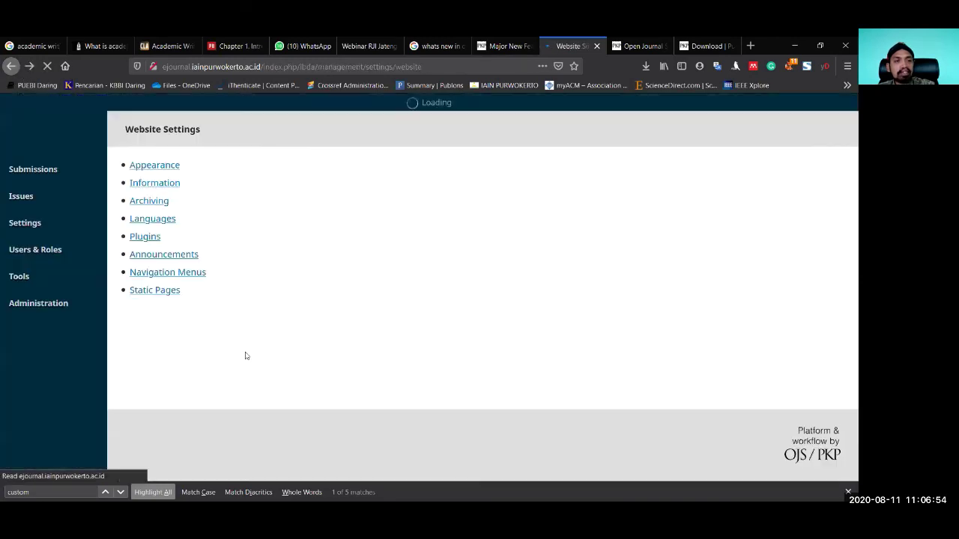
Step: Review the remaining appearance settings, including the style sheet, sidebar management, homepage image, favicon, additional content, lists and journal thumbnail
scroll(107, 378, down, 1)
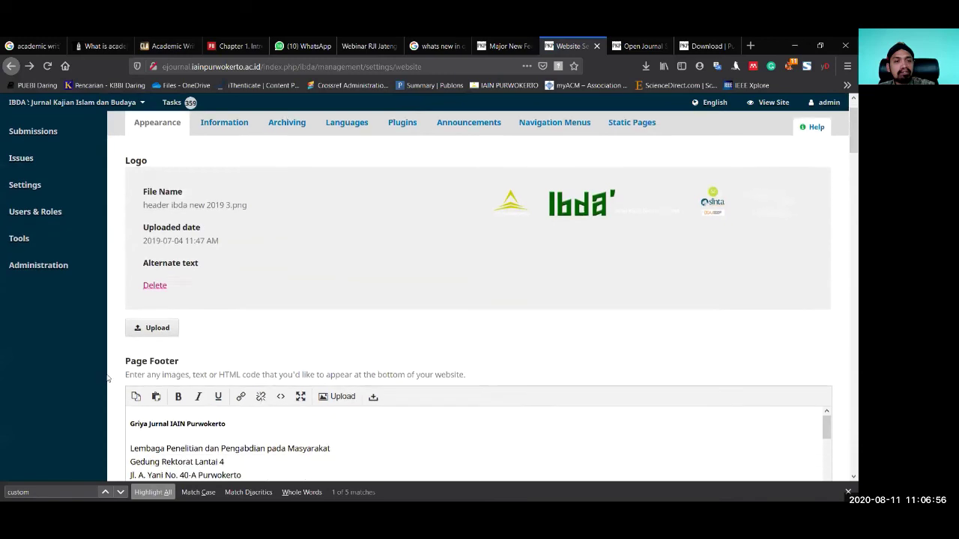
scroll(107, 378, down, 10)
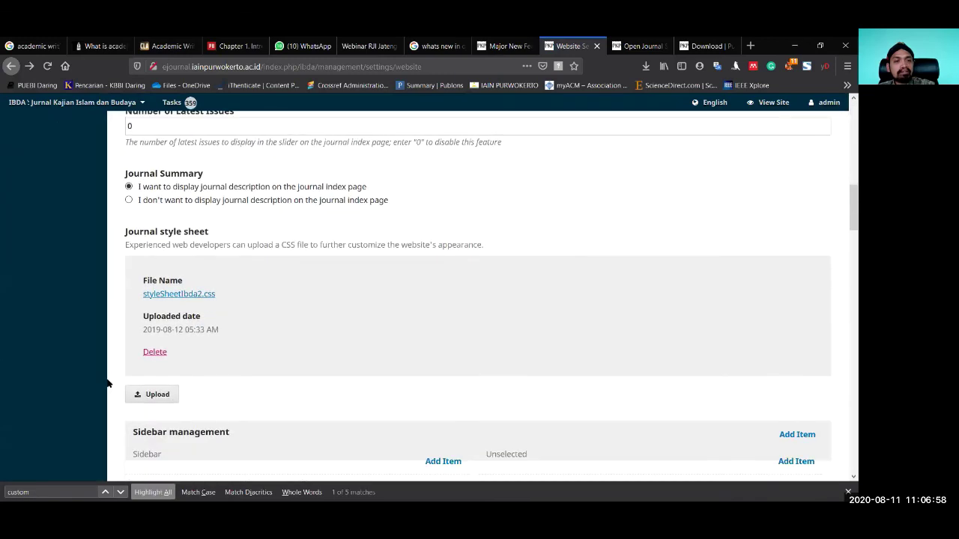
scroll(204, 308, down, 2)
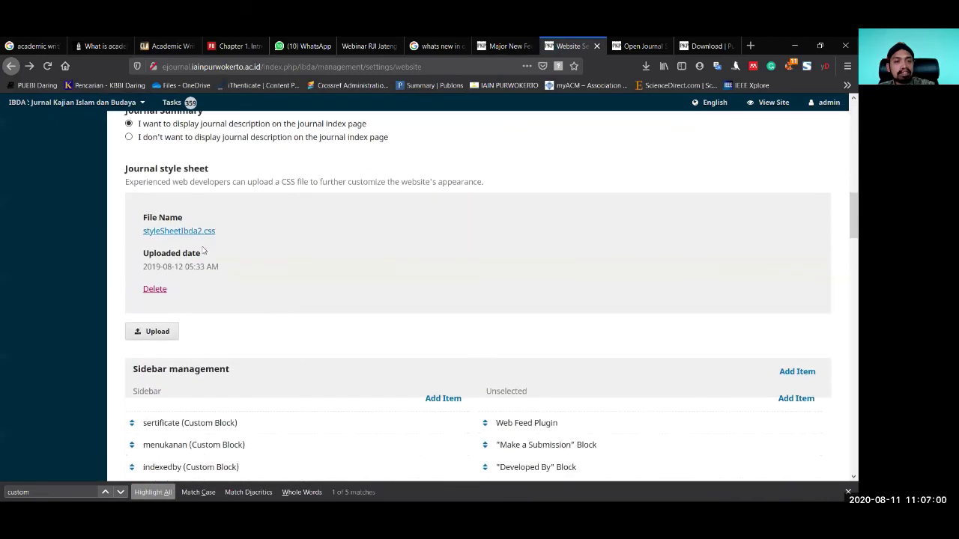
scroll(282, 245, down, 6)
scroll(321, 270, down, 4)
scroll(318, 246, up, 3)
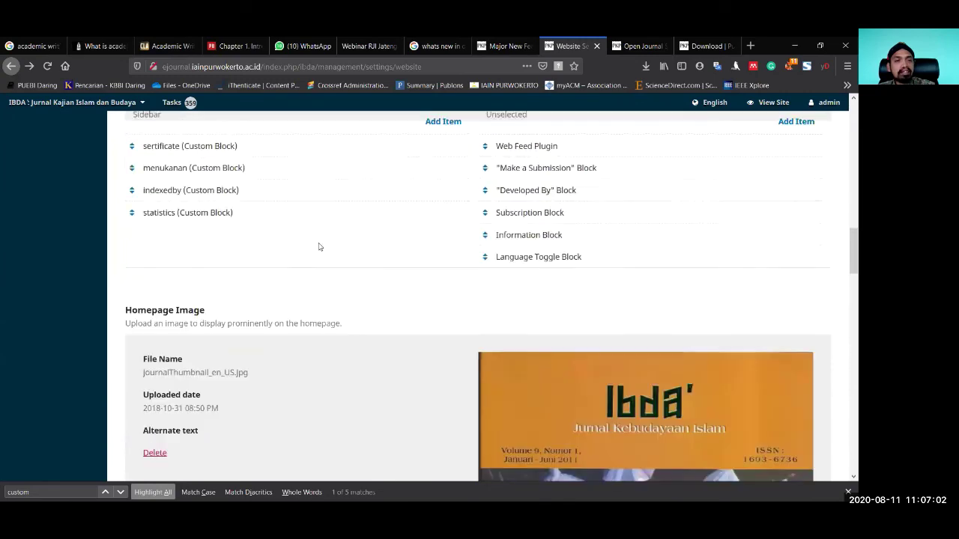
scroll(316, 244, up, 3)
scroll(314, 262, down, 7)
scroll(311, 279, down, 10)
scroll(315, 289, up, 8)
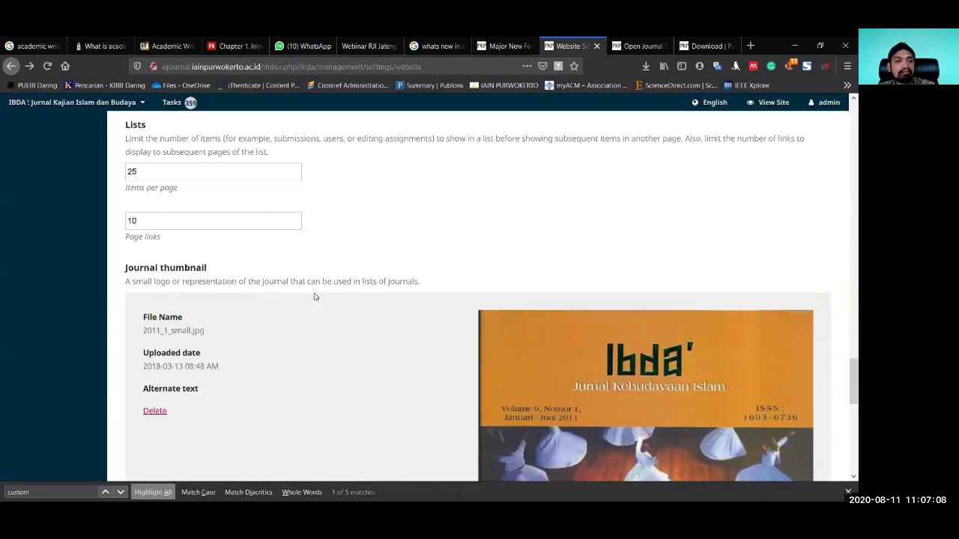
scroll(315, 296, up, 5)
scroll(315, 296, up, 8)
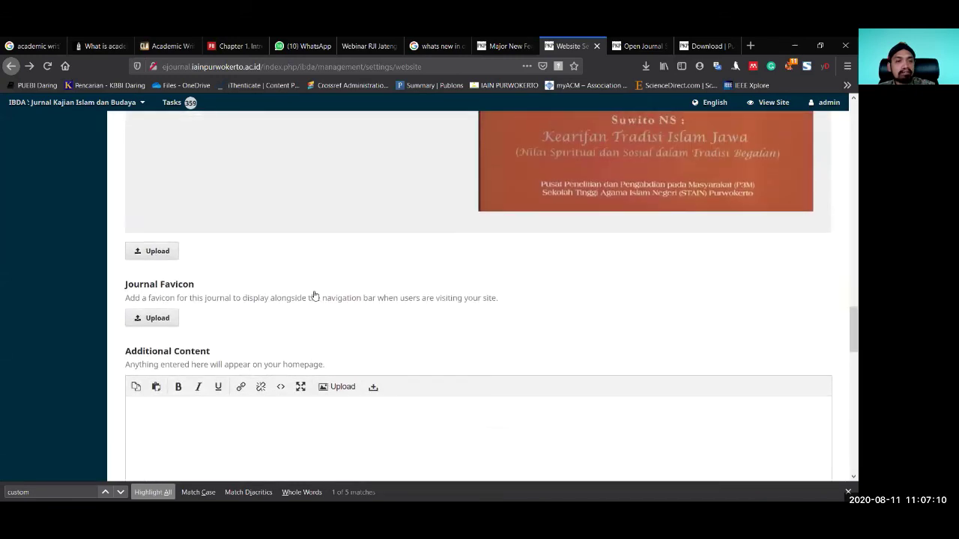
scroll(314, 295, up, 8)
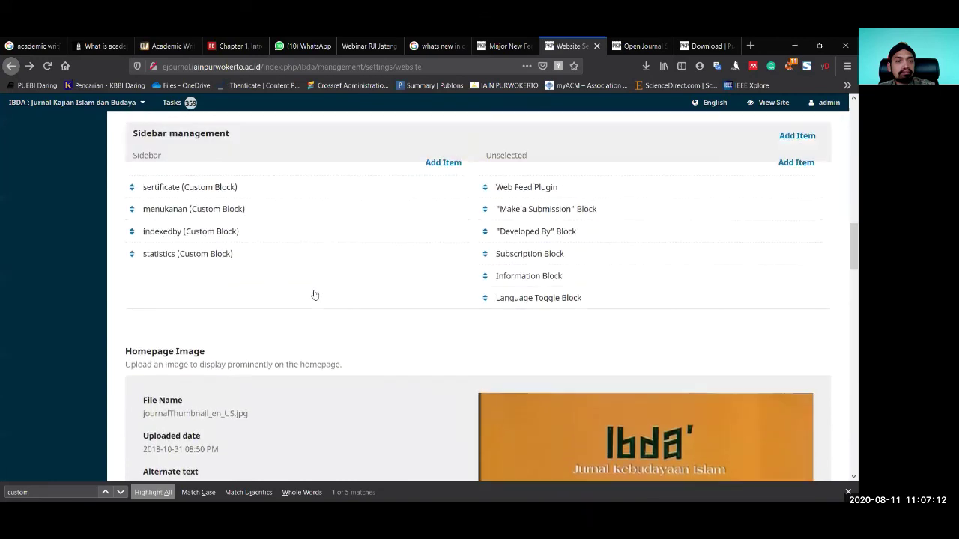
scroll(315, 295, up, 3)
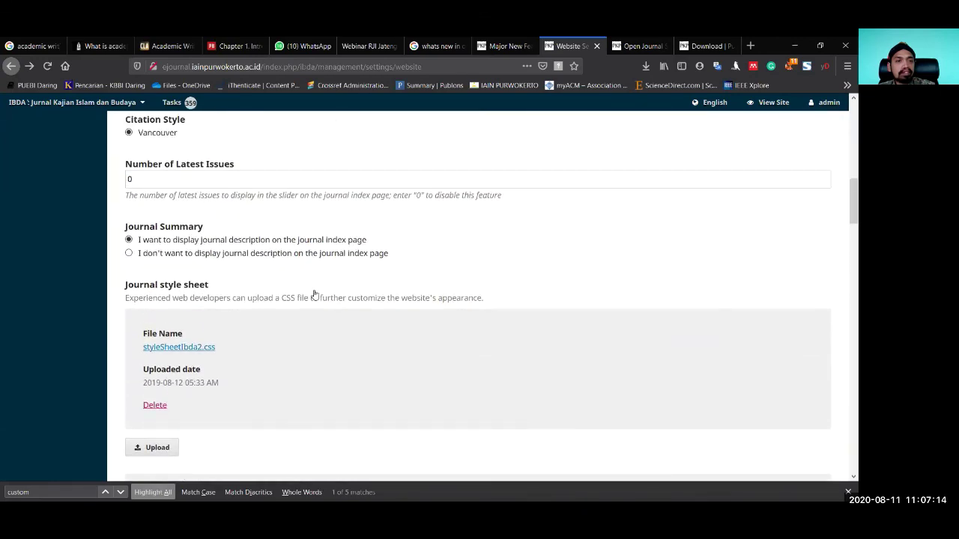
scroll(318, 273, up, 3)
scroll(319, 274, up, 4)
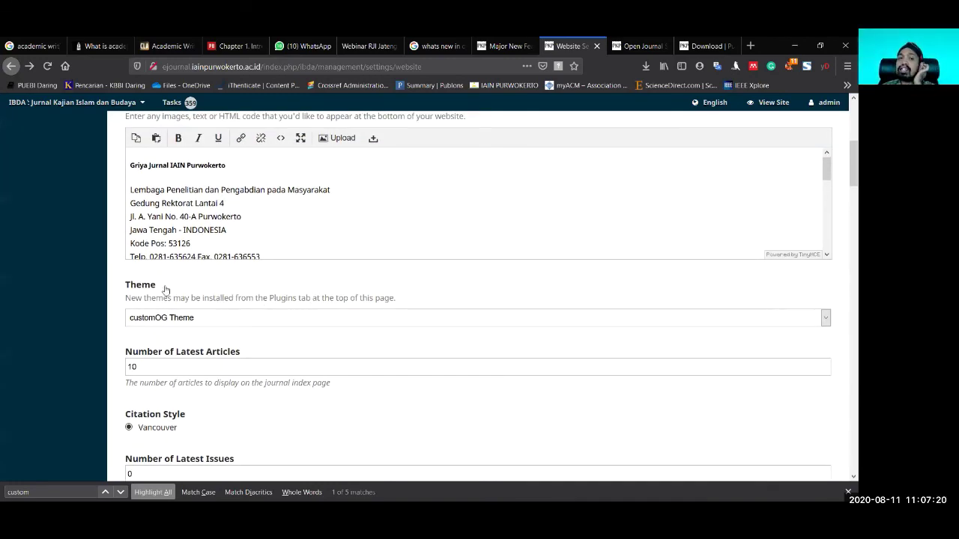
Step: Inspect the available journal themes twice, keeping customOG Theme selected, and check the page footer in between
scroll(201, 364, up, 1)
scroll(247, 345, down, 1)
scroll(273, 324, down, 2)
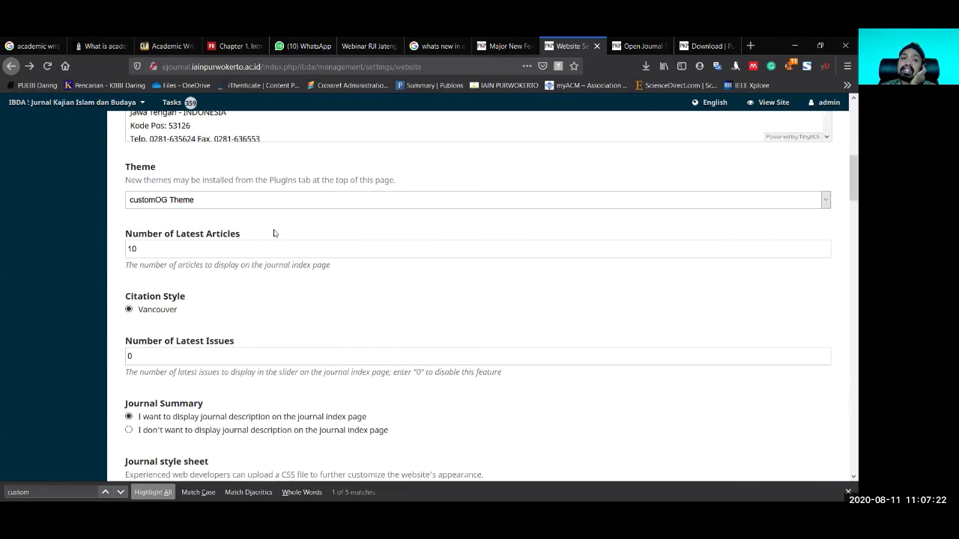
click(273, 201)
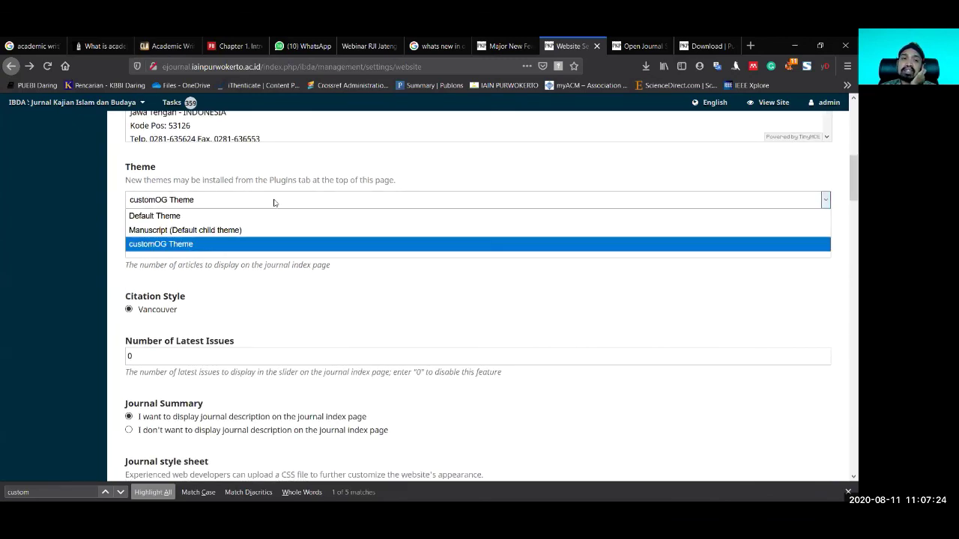
click(162, 244)
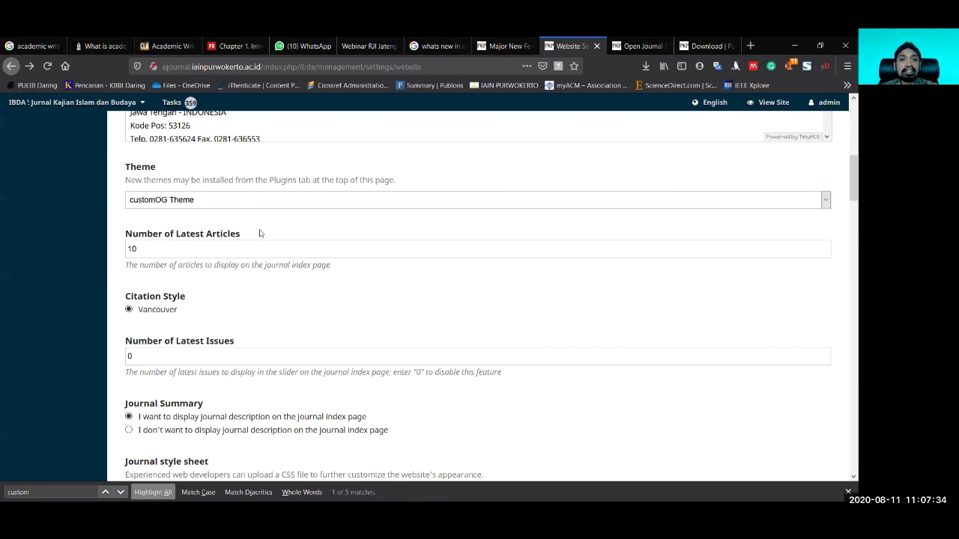
scroll(262, 238, up, 5)
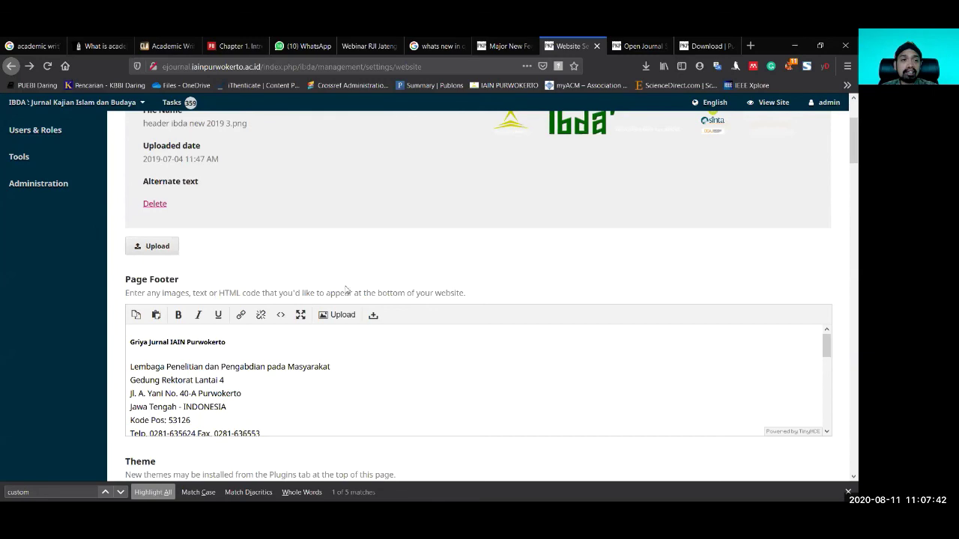
scroll(234, 347, down, 3)
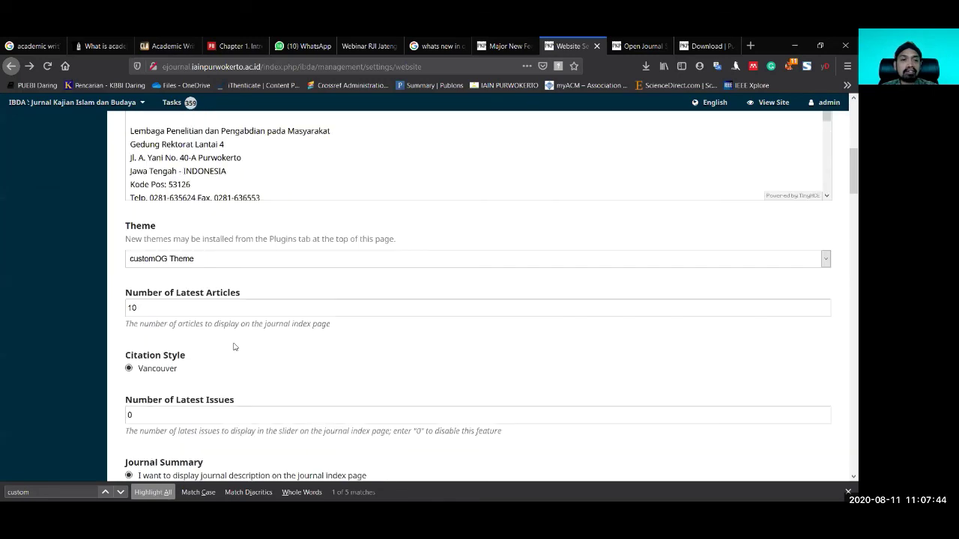
click(180, 262)
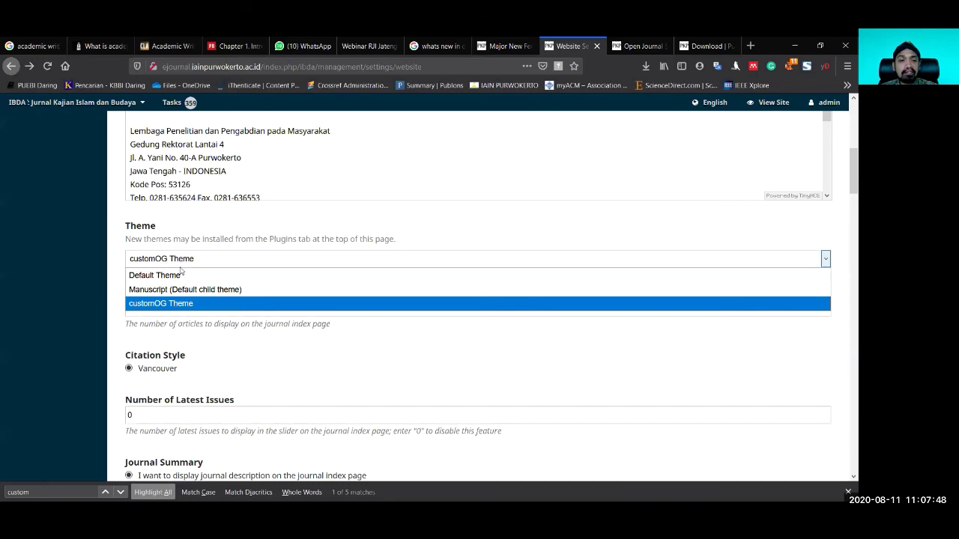
click(181, 306)
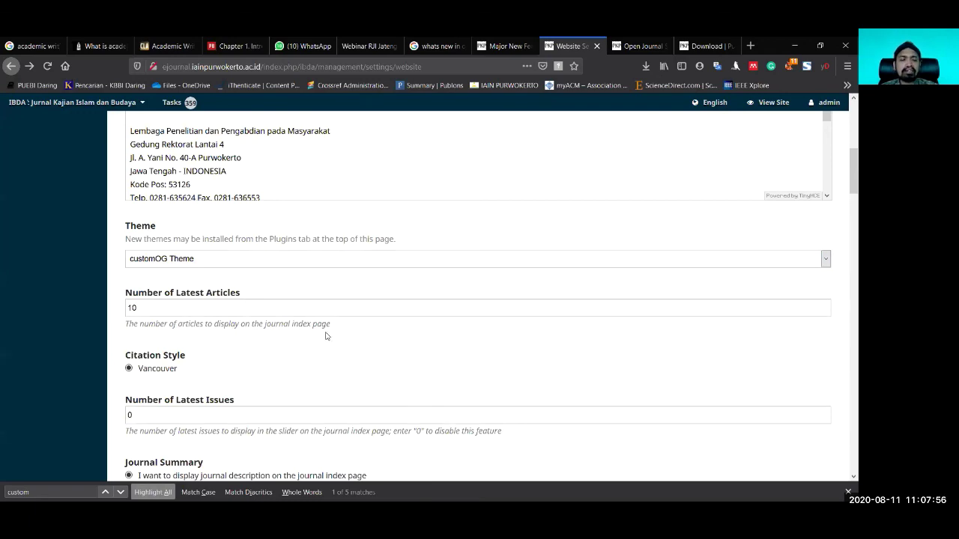
Step: Review the logo, page footer and latest issues settings, and view the theme choices once more, keeping customOG Theme
scroll(402, 359, up, 6)
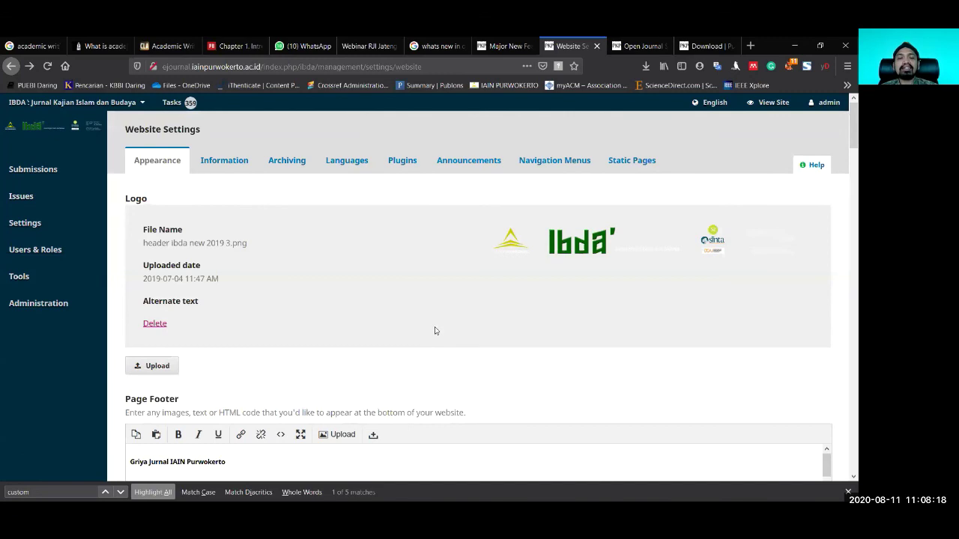
scroll(436, 329, down, 10)
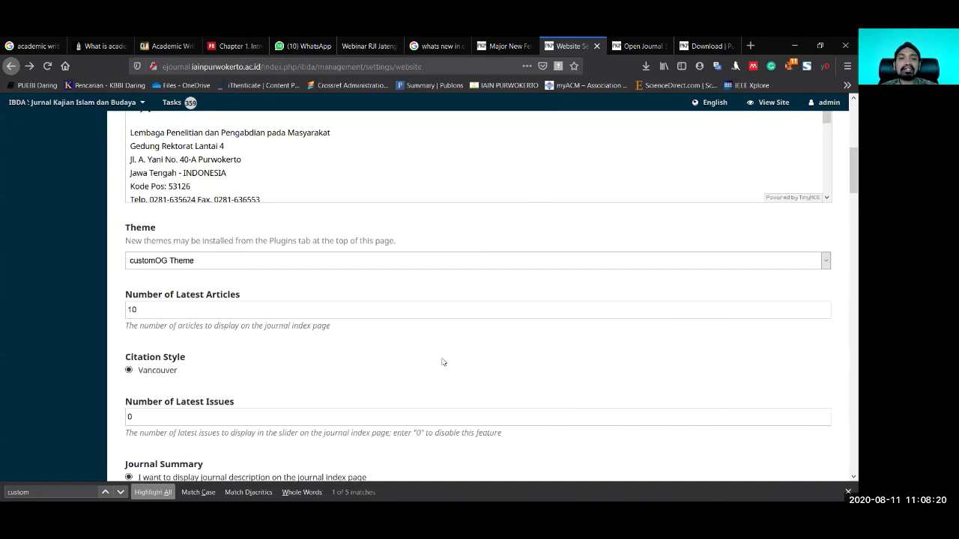
scroll(279, 365, down, 1)
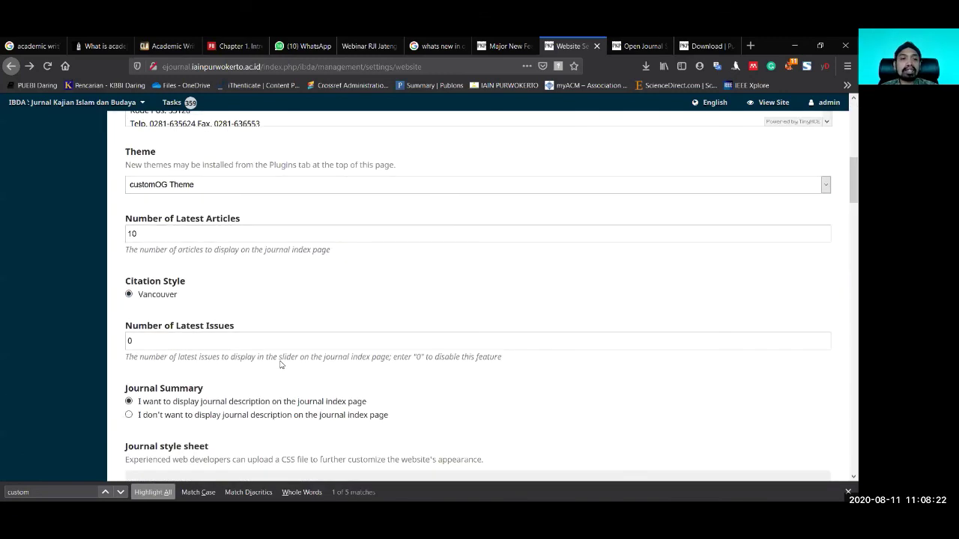
scroll(281, 365, up, 1)
click(201, 262)
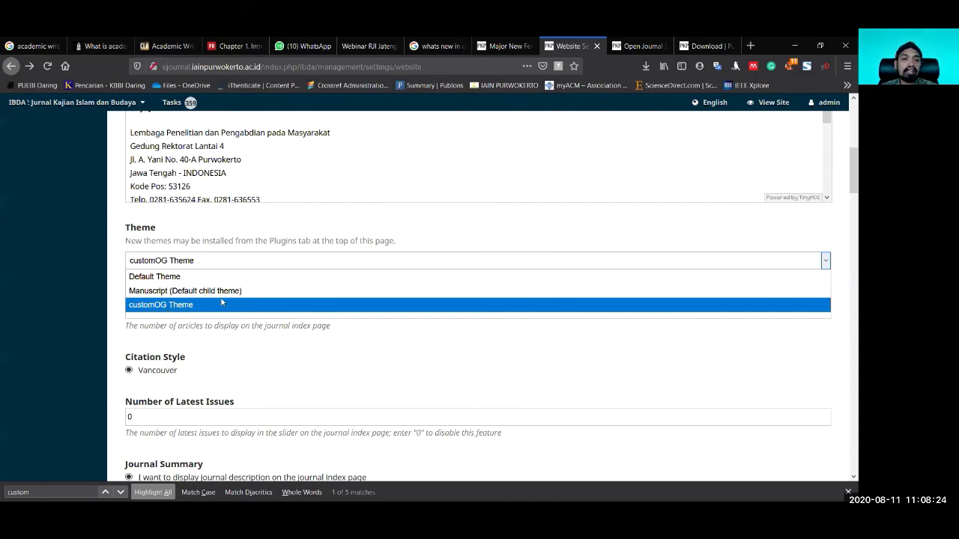
click(259, 343)
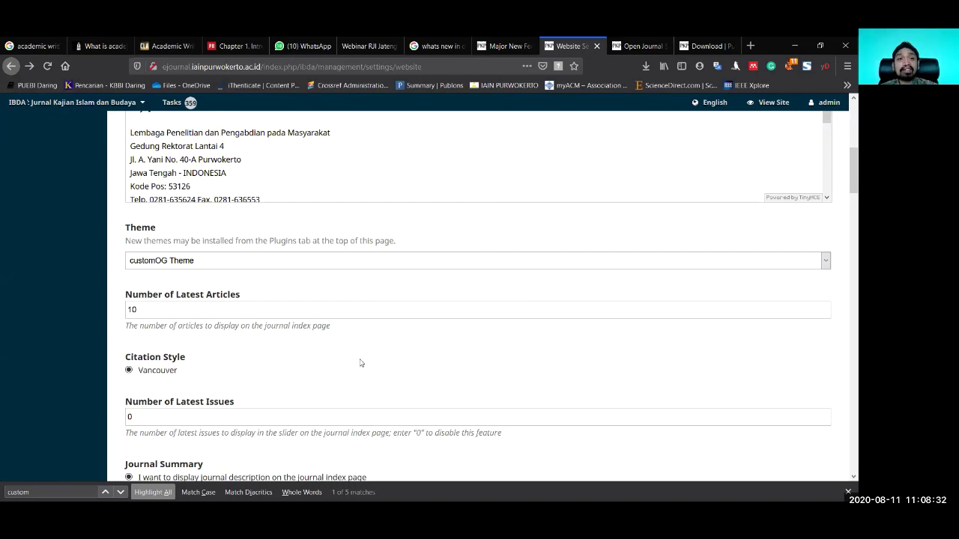
Step: Read through the Page Footer content, from the address block to the Policies and Online Submissions links
scroll(359, 361, up, 5)
scroll(401, 350, down, 4)
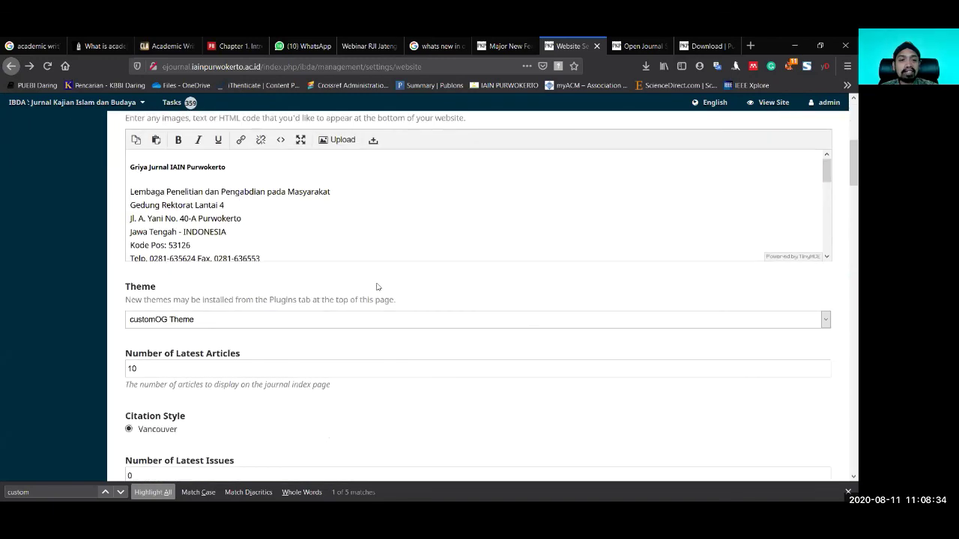
scroll(422, 231, up, 1)
scroll(413, 252, down, 3)
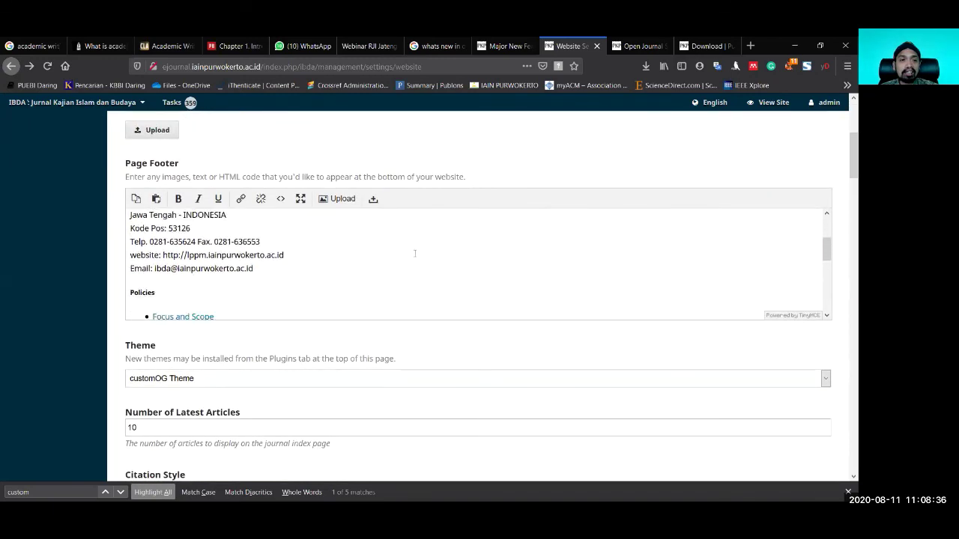
scroll(397, 255, up, 2)
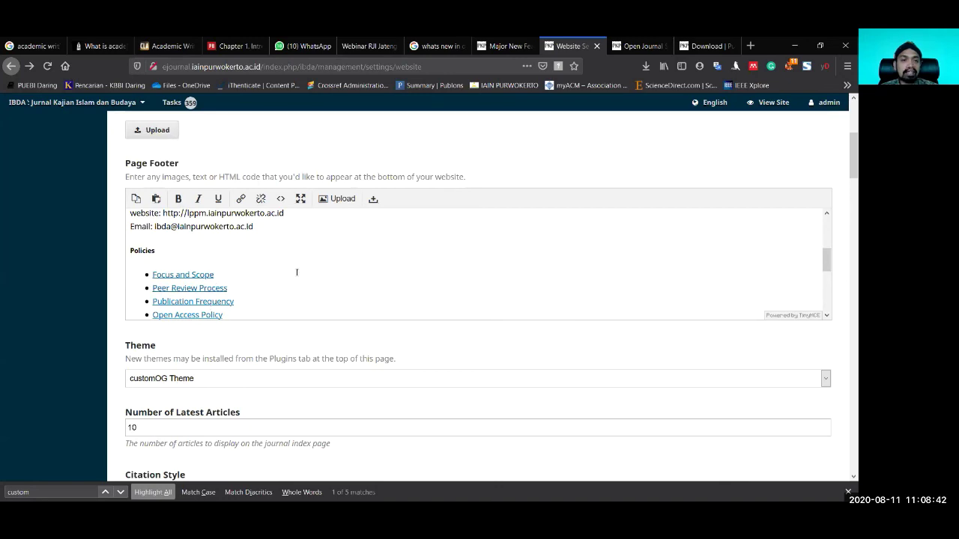
scroll(297, 272, up, 3)
scroll(304, 257, down, 1)
scroll(304, 258, down, 2)
scroll(268, 251, down, 3)
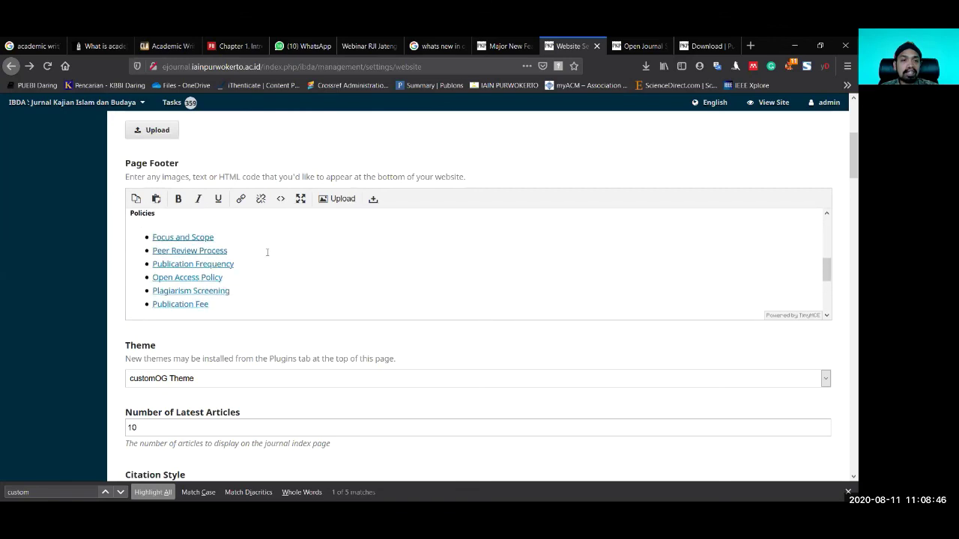
scroll(273, 255, down, 2)
scroll(307, 252, down, 5)
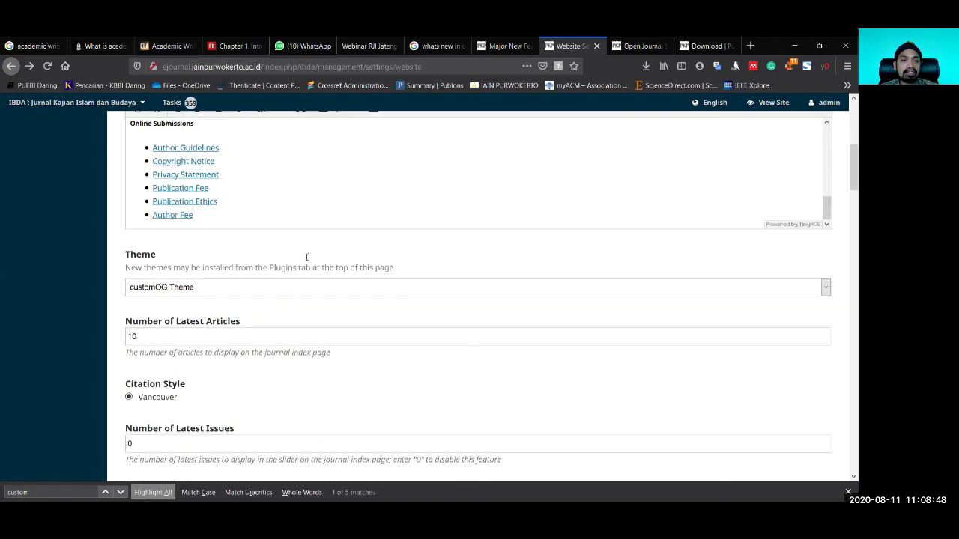
scroll(379, 325, down, 2)
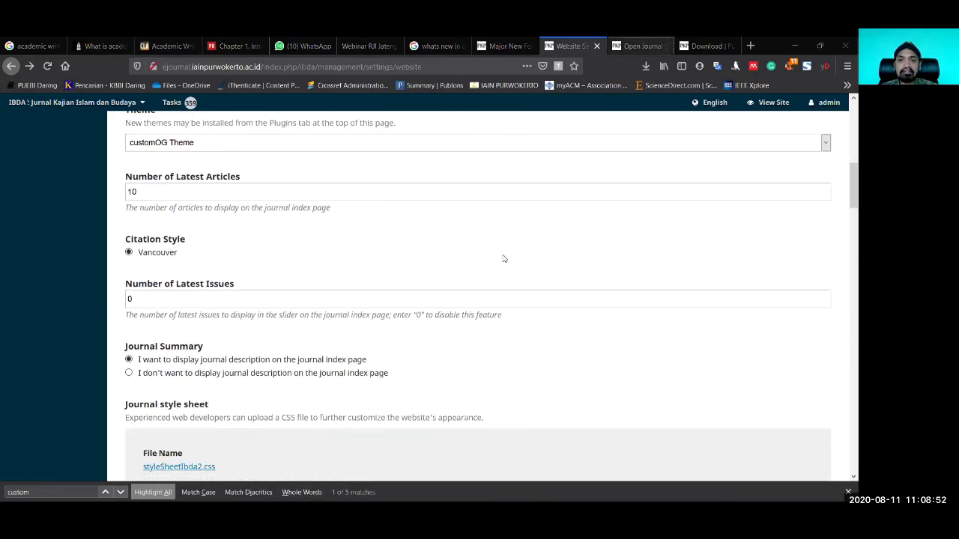
Step: Open the KOMUNIKA journal from the public journal list and examine the footer of its home page
key(ctrl+Tab)
scroll(843, 322, up, 10)
scroll(844, 353, up, 15)
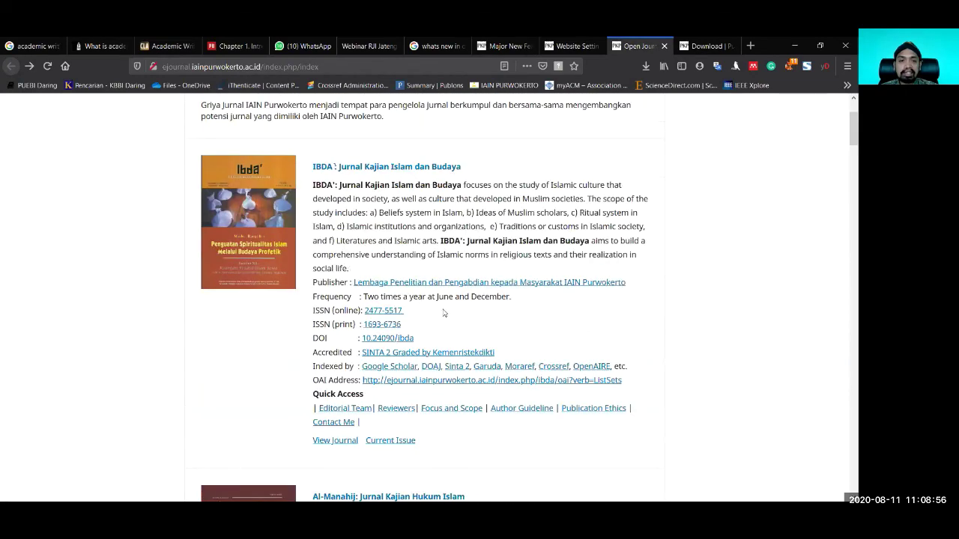
scroll(443, 313, down, 10)
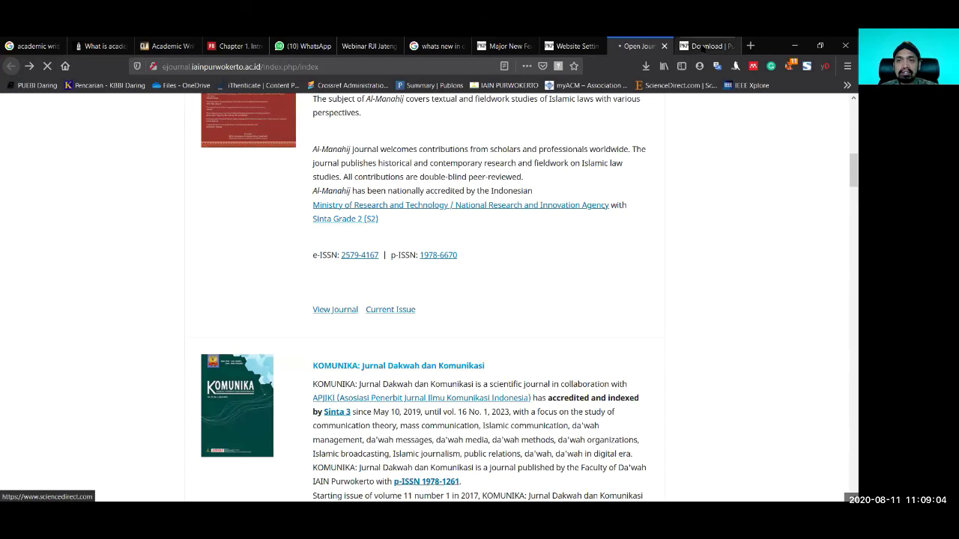
click(702, 46)
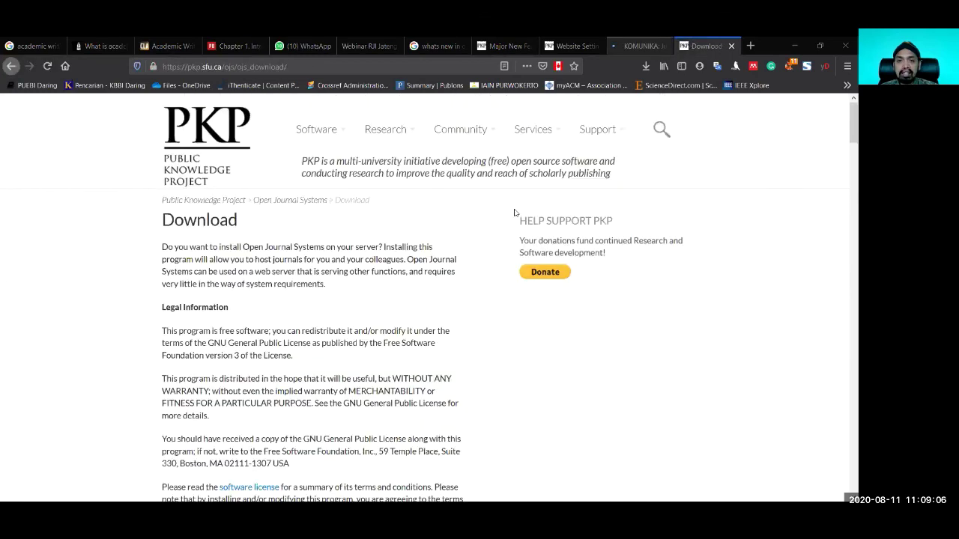
key(ctrl+Page_Up)
scroll(376, 371, down, 15)
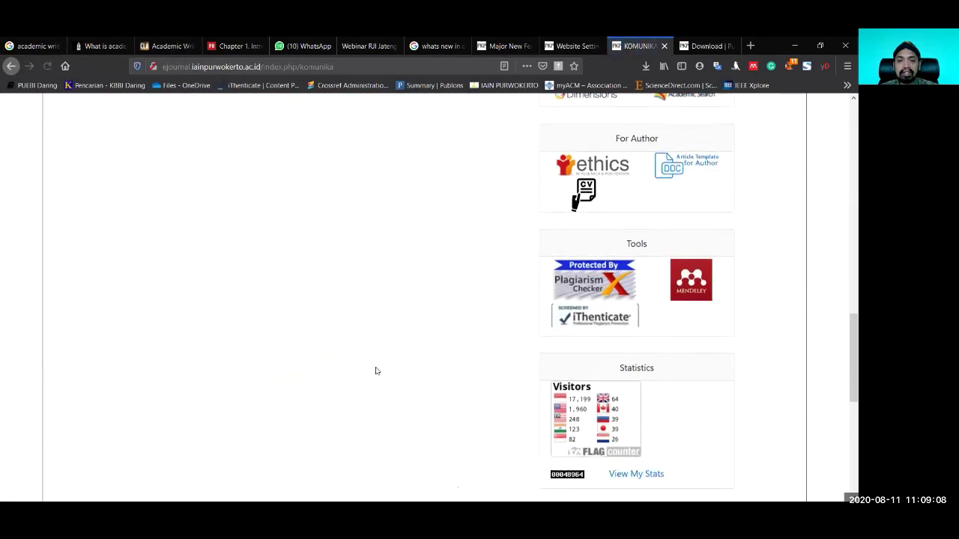
scroll(376, 370, down, 5)
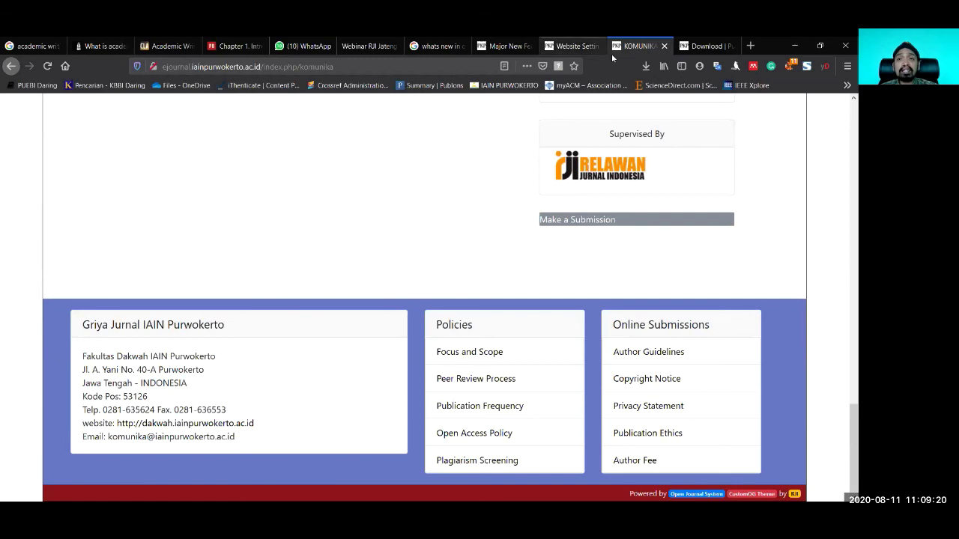
Step: Return to the IBDA` website settings and review the Theme setting, journal summary, style sheet, page footer and logo
click(569, 46)
scroll(255, 268, up, 3)
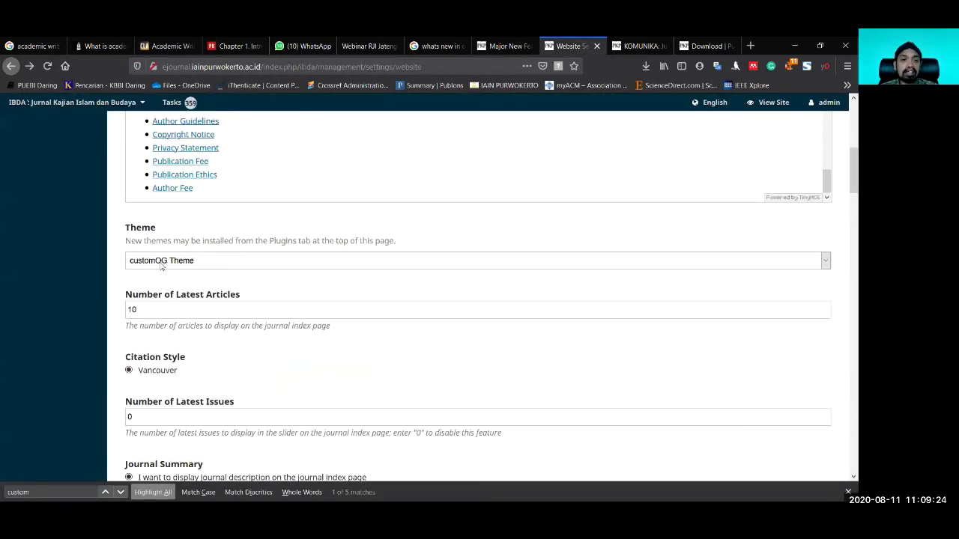
click(161, 265)
click(161, 263)
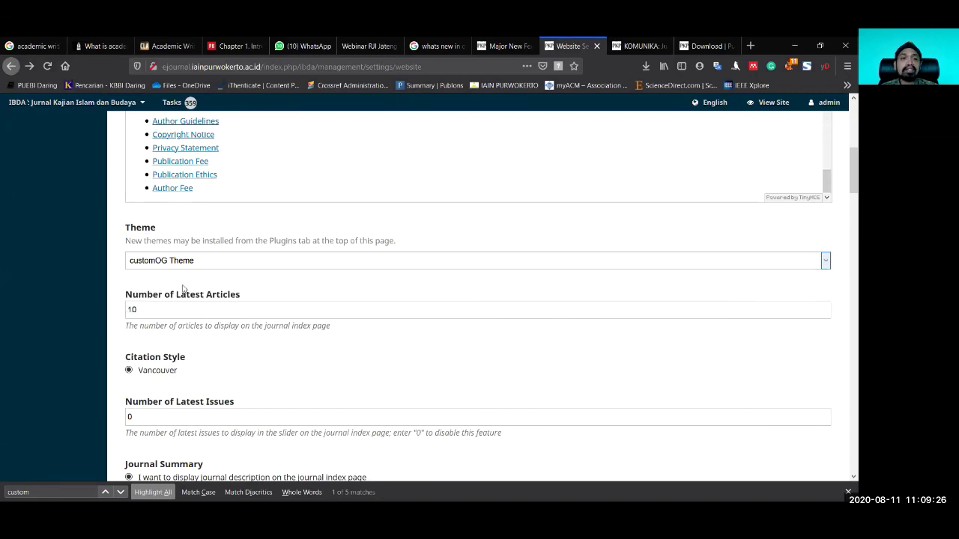
scroll(224, 307, down, 1)
scroll(237, 312, down, 5)
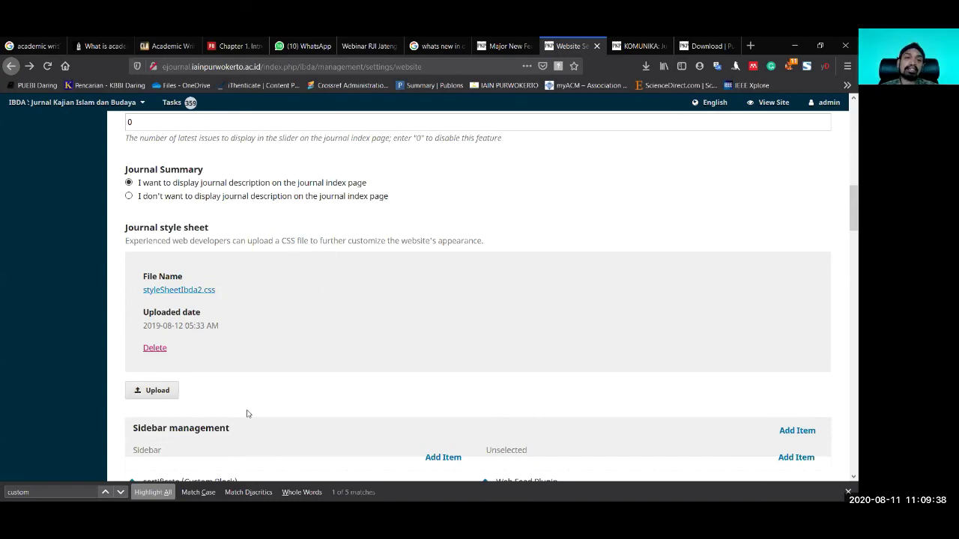
scroll(312, 387, down, 4)
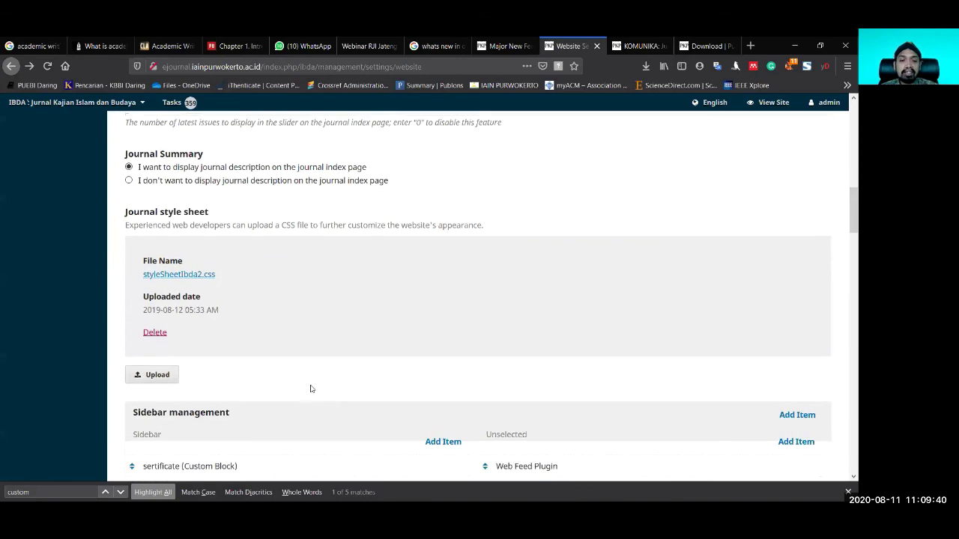
scroll(338, 391, up, 12)
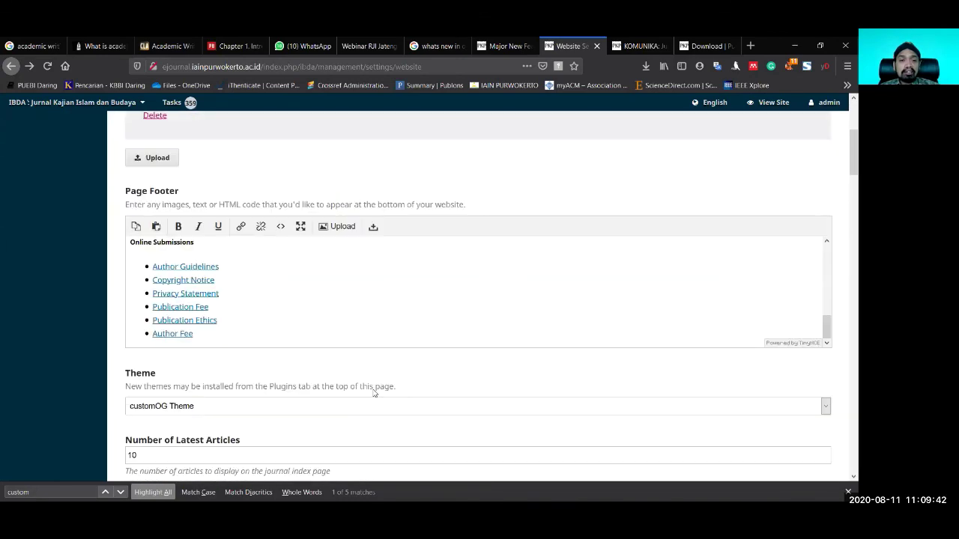
scroll(236, 181, up, 4)
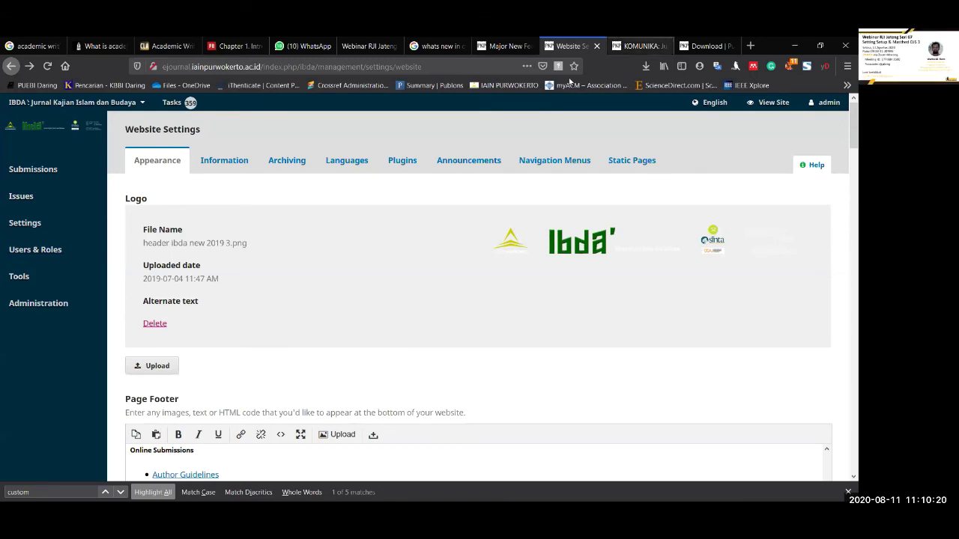
Step: Compare the header banner on KOMUNIKA's public home page with the Logo setting in the IBDA` website settings
click(640, 46)
scroll(524, 255, up, 15)
scroll(523, 250, up, 5)
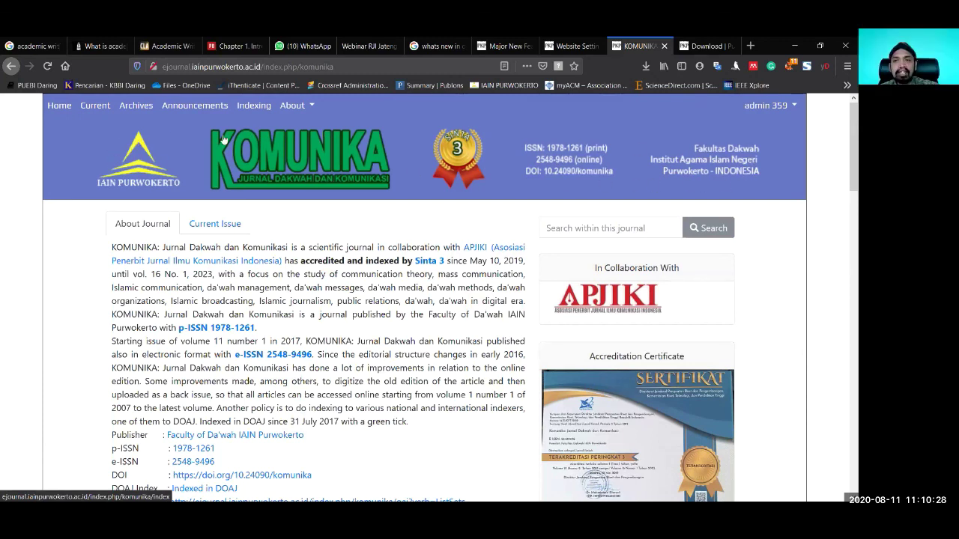
key(ctrl+Page_Up)
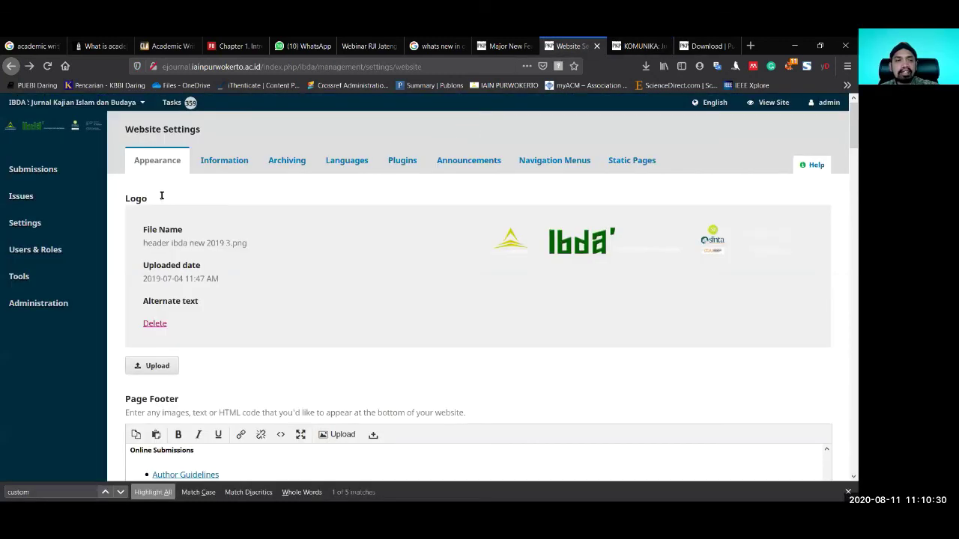
mouse_move(43, 224)
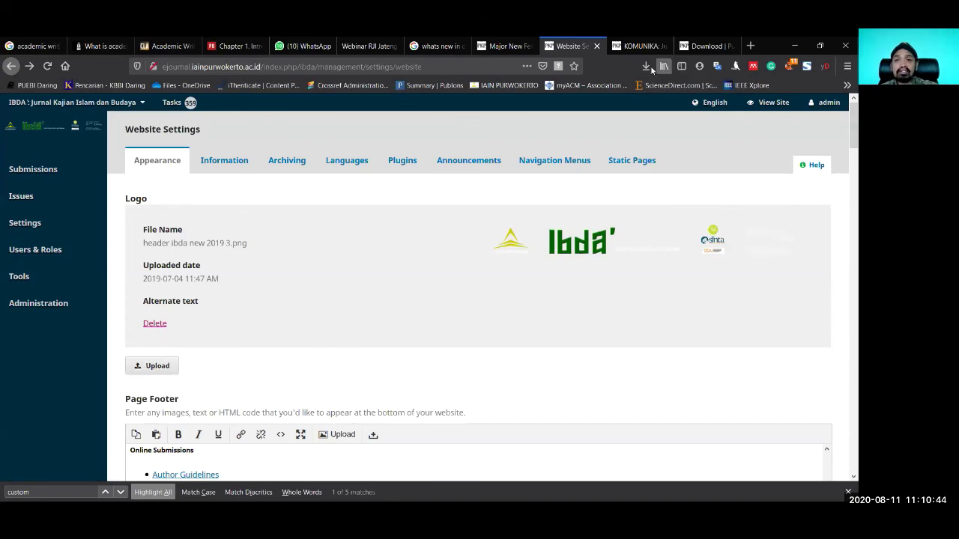
click(638, 46)
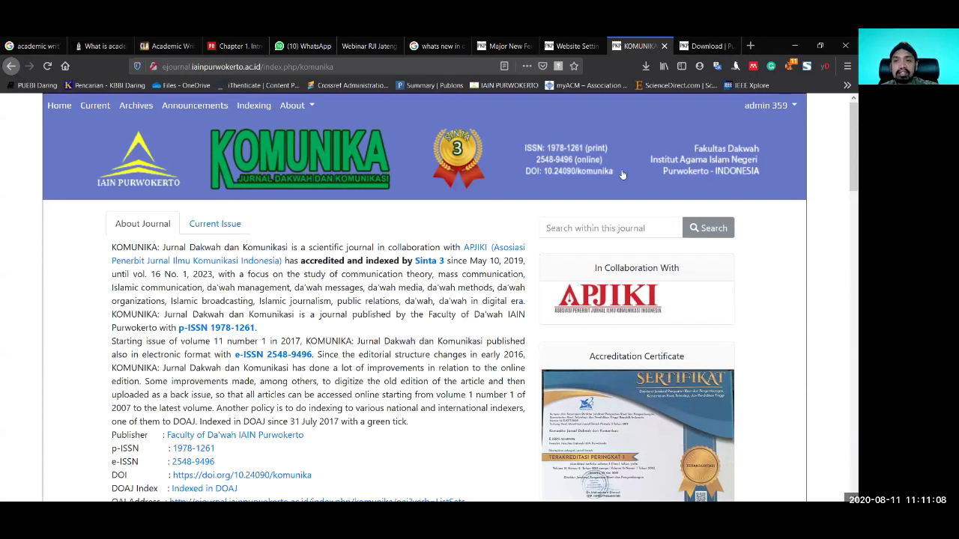
Step: Return to the IBDA` website settings, view the logo upload form, and close it without uploading a file
click(572, 46)
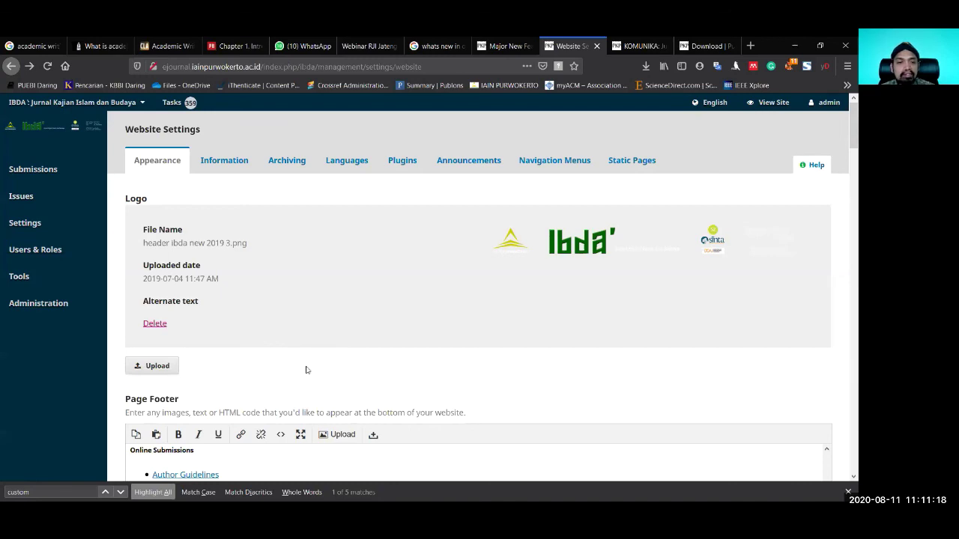
click(179, 370)
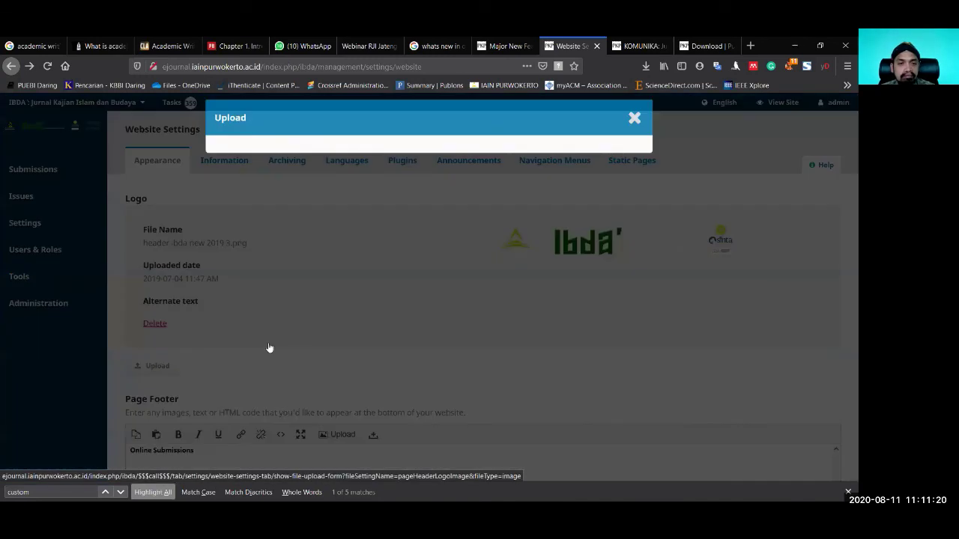
click(620, 137)
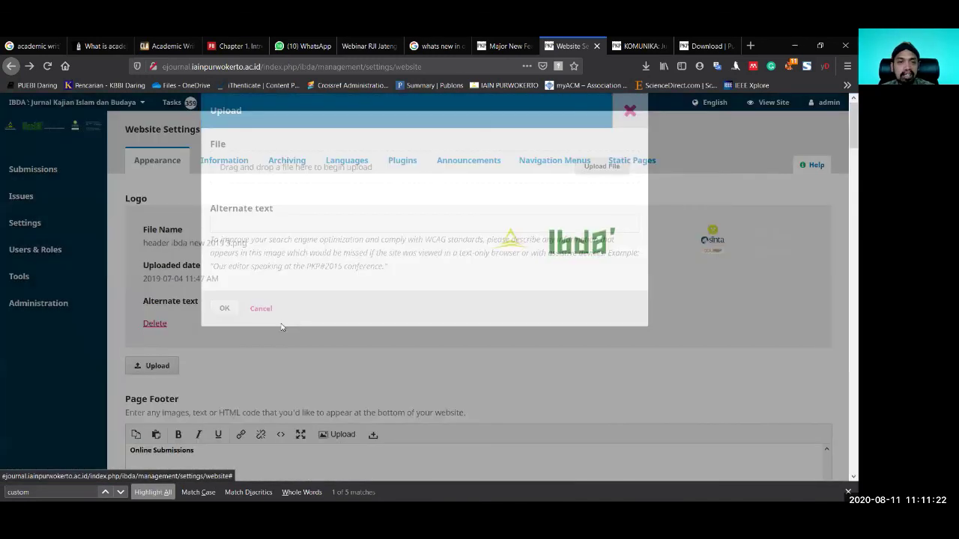